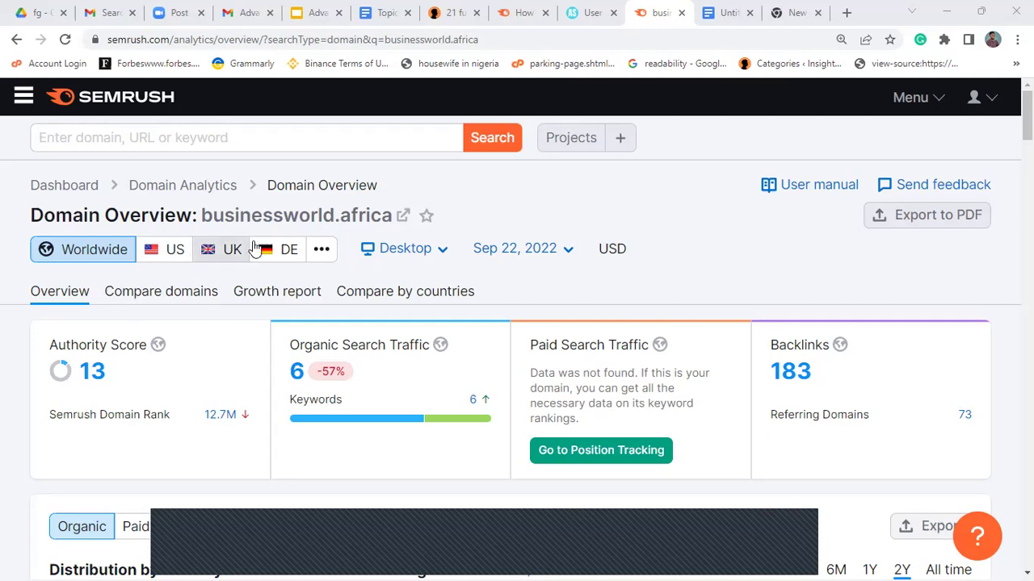
Run the Semrush domain overview for entrepreneur.com
click(225, 137)
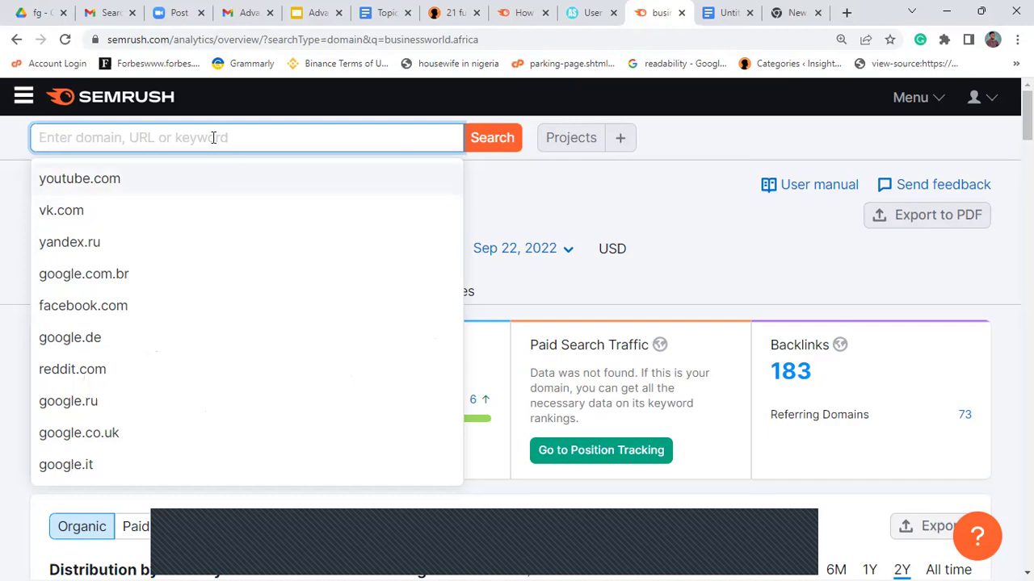
text(en)
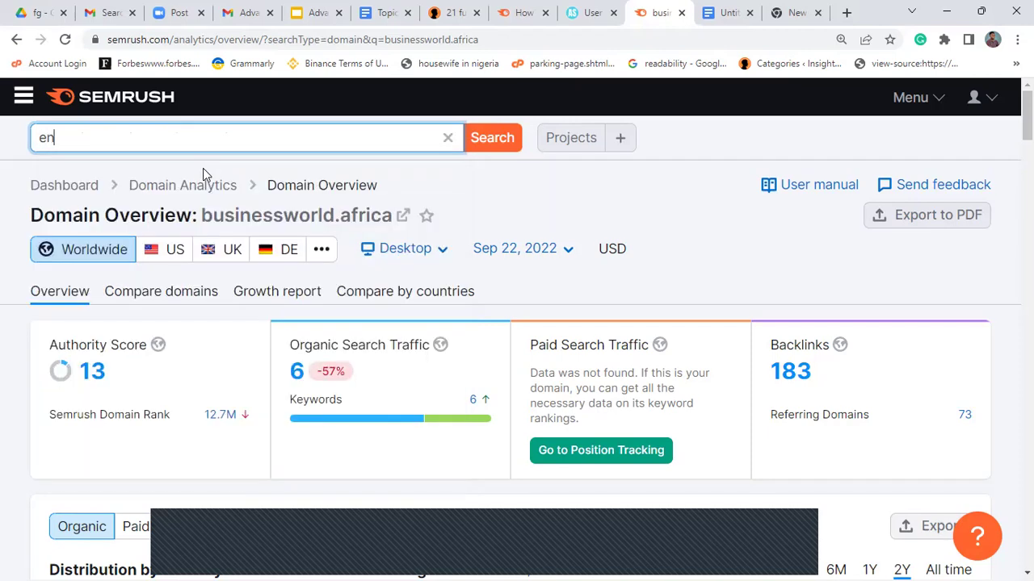
text(trepreneur.com)
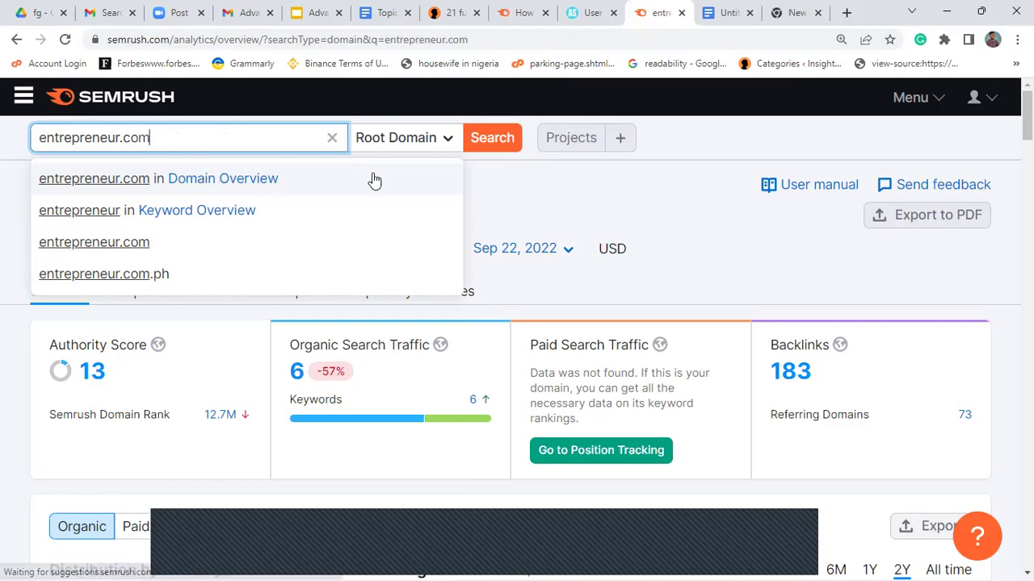
click(477, 147)
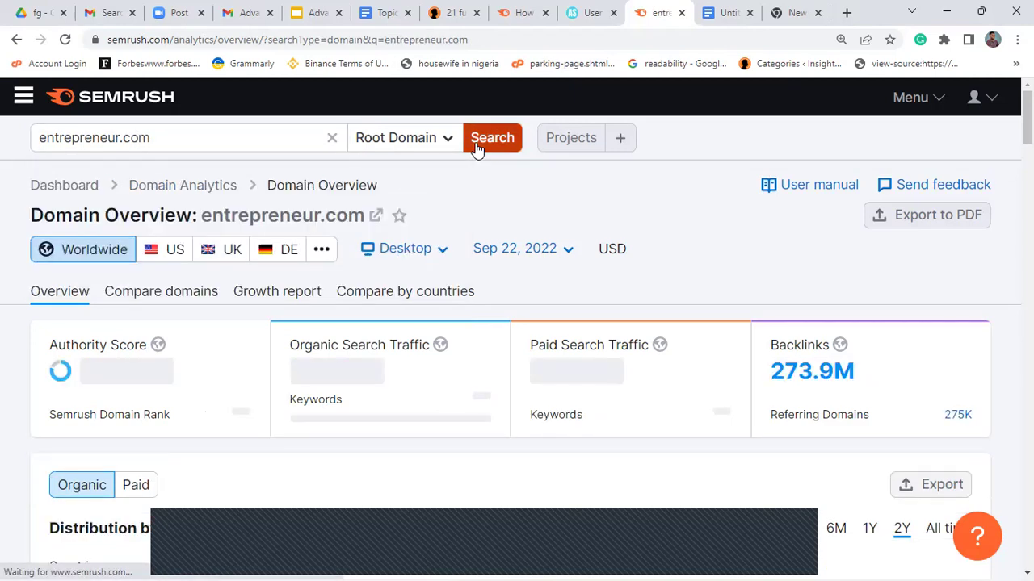
Clear the entrepreneur.com search text and switch to the empty new browser tab
click(332, 138)
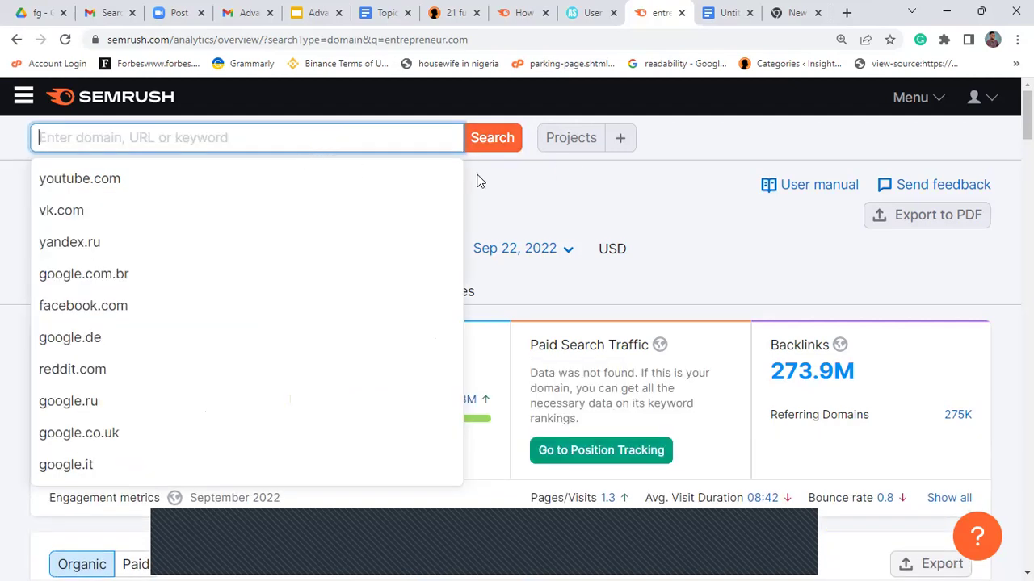
click(153, 143)
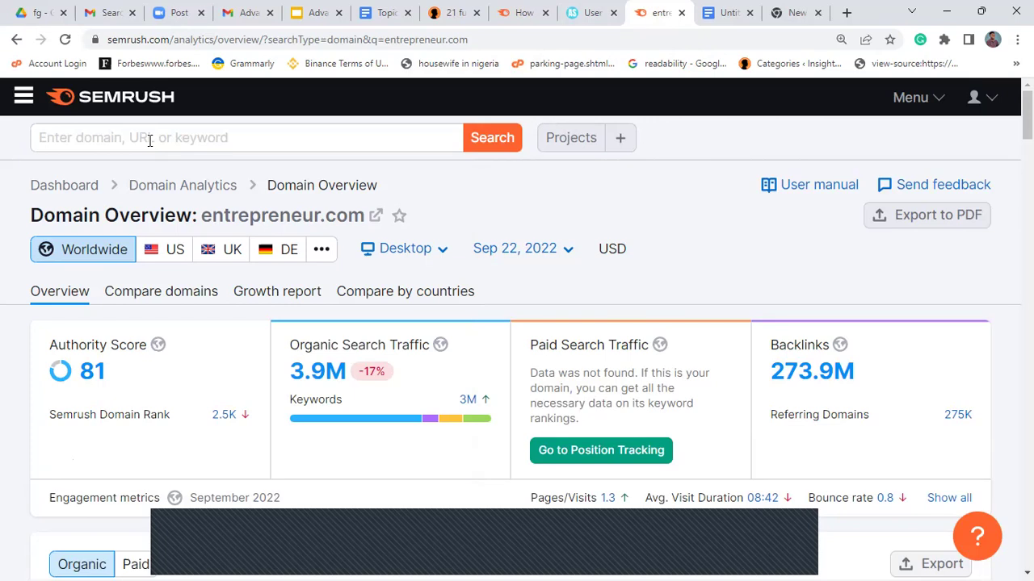
click(775, 7)
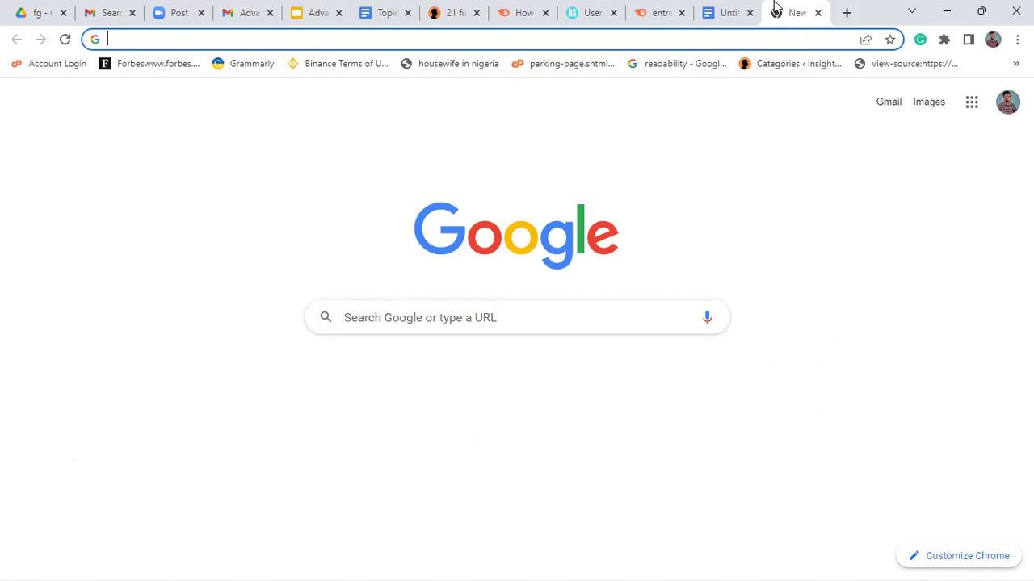
Search Google for 'how to write seo article' and open the Wiley Writing for SEO result
text(how to )
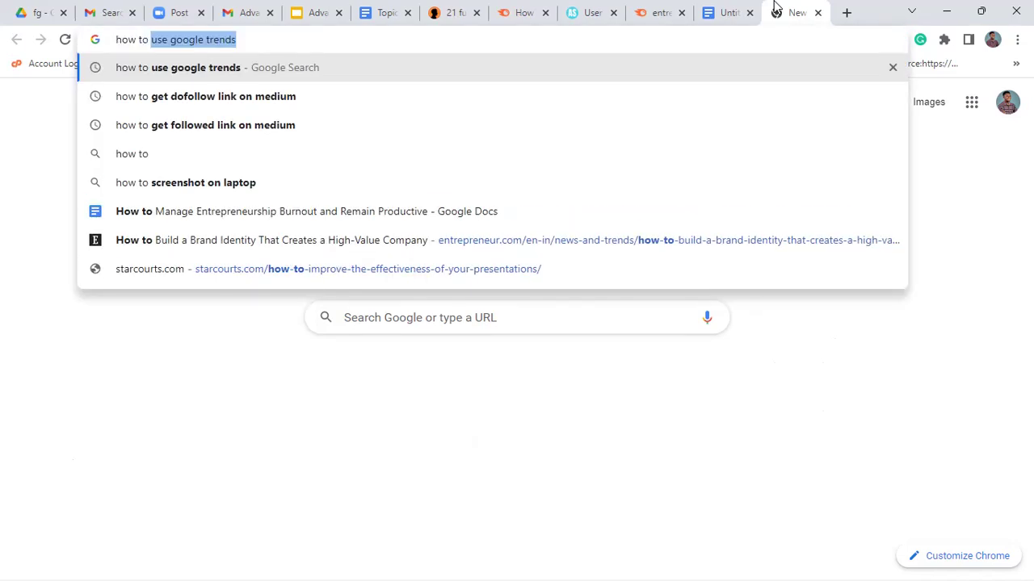
text(write s)
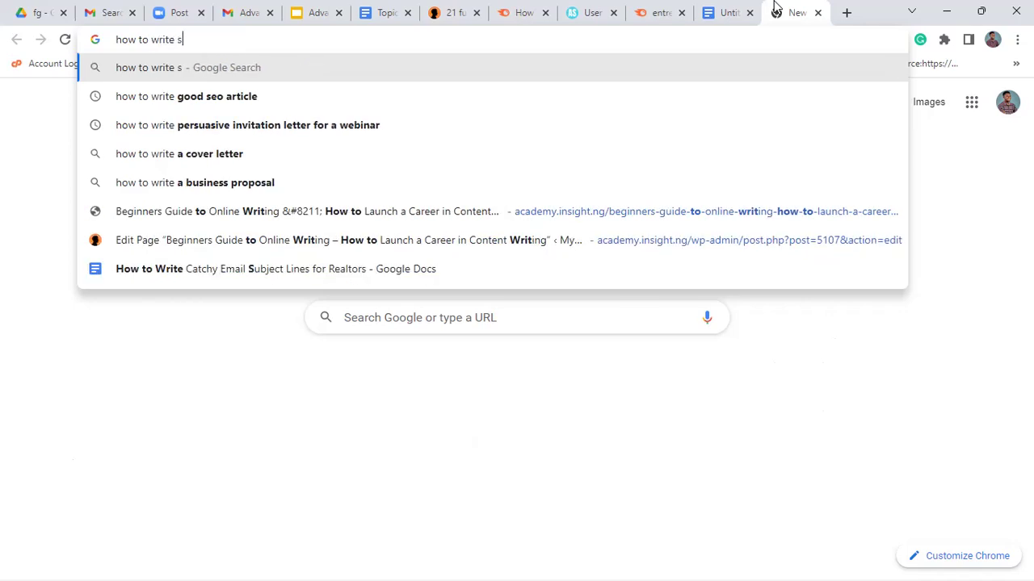
text(eo article)
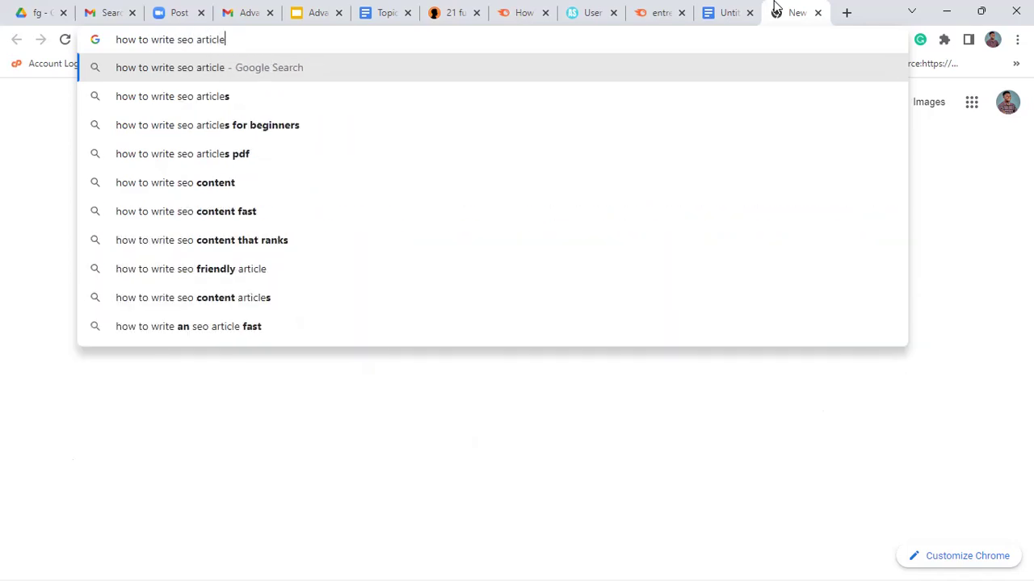
key(Return)
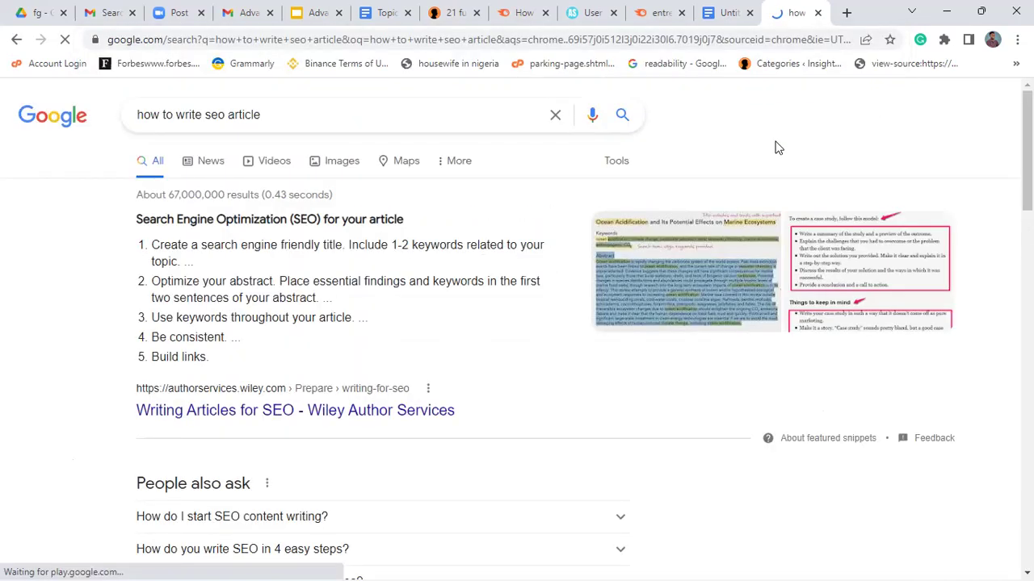
click(343, 412)
Copy the Wiley page's address and return to the Semrush search box
click(432, 38)
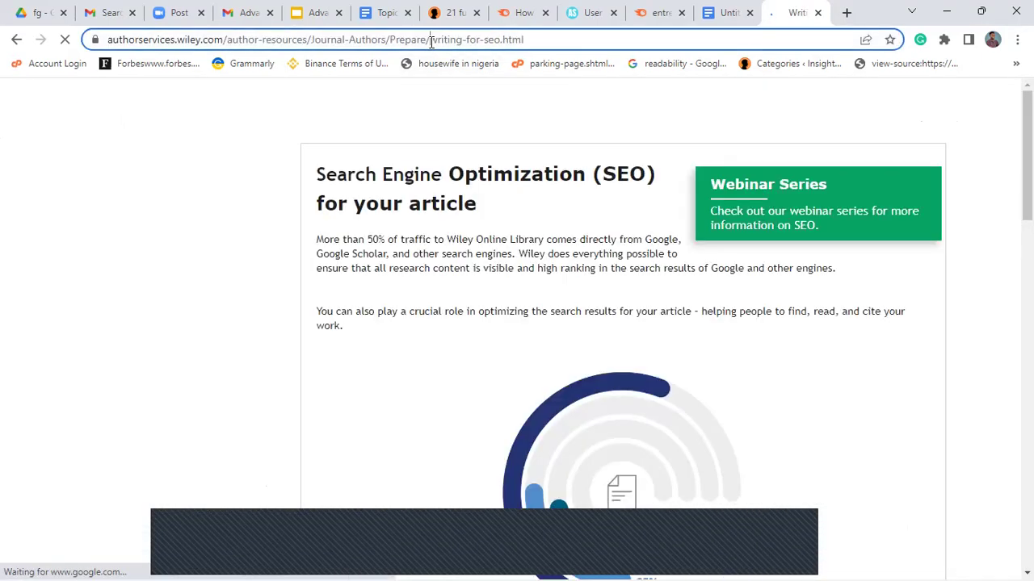
right_click(431, 39)
click(502, 154)
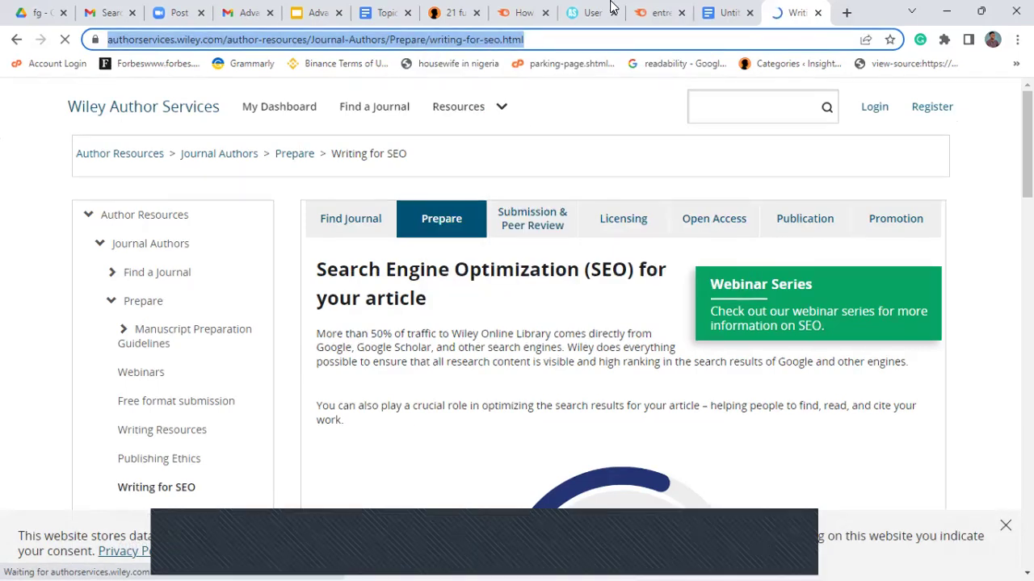
click(637, 12)
click(274, 144)
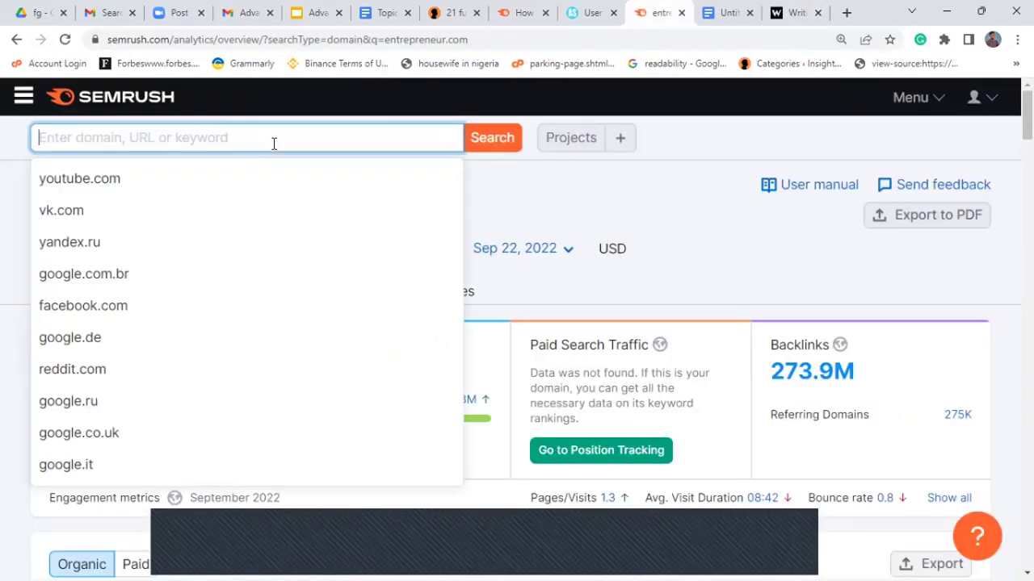
Analyse the pasted Wiley URL as an exact URL and open its full organic keywords list
key(ctrl+v)
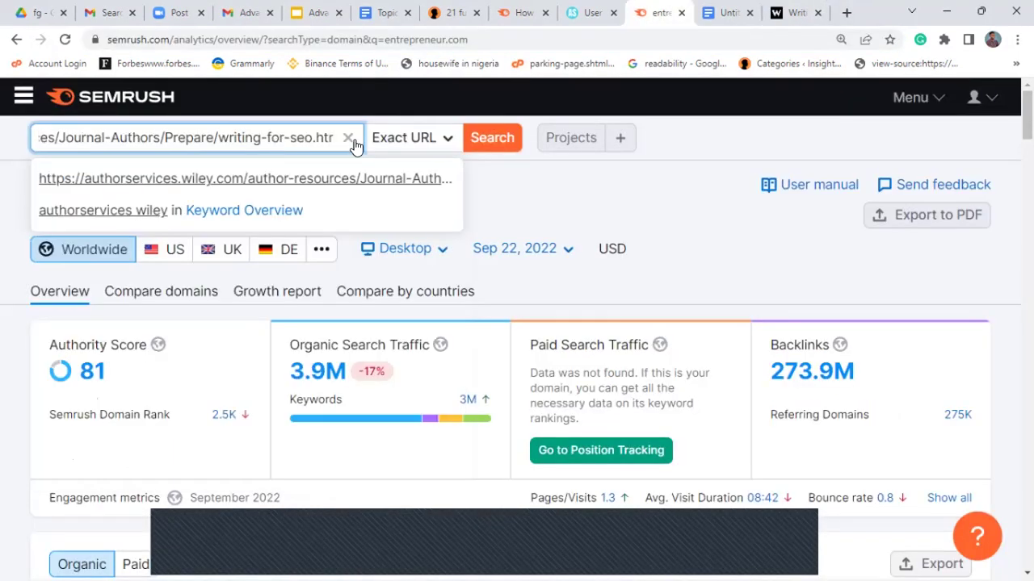
click(483, 144)
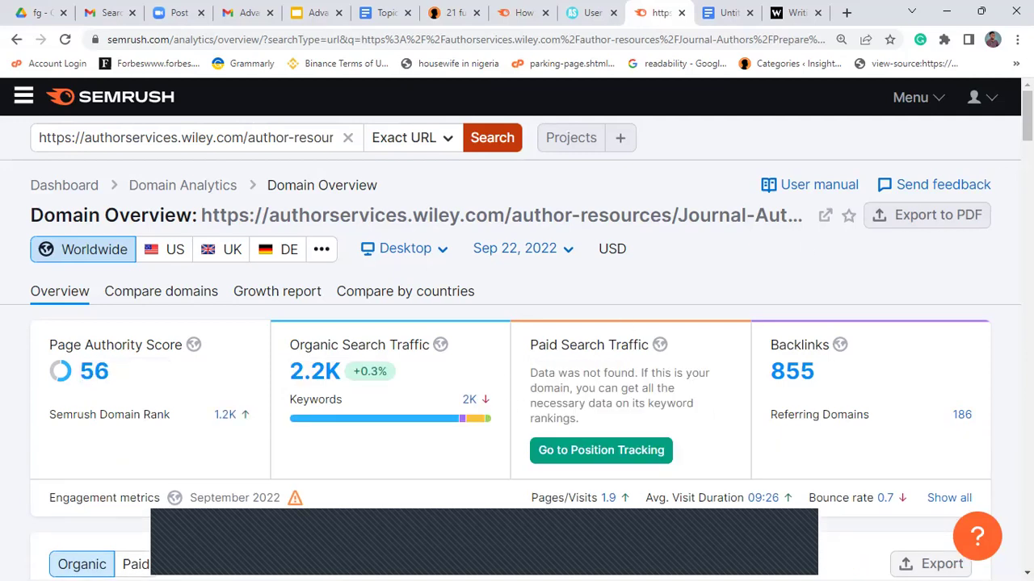
drag(1027, 113, 1027, 282)
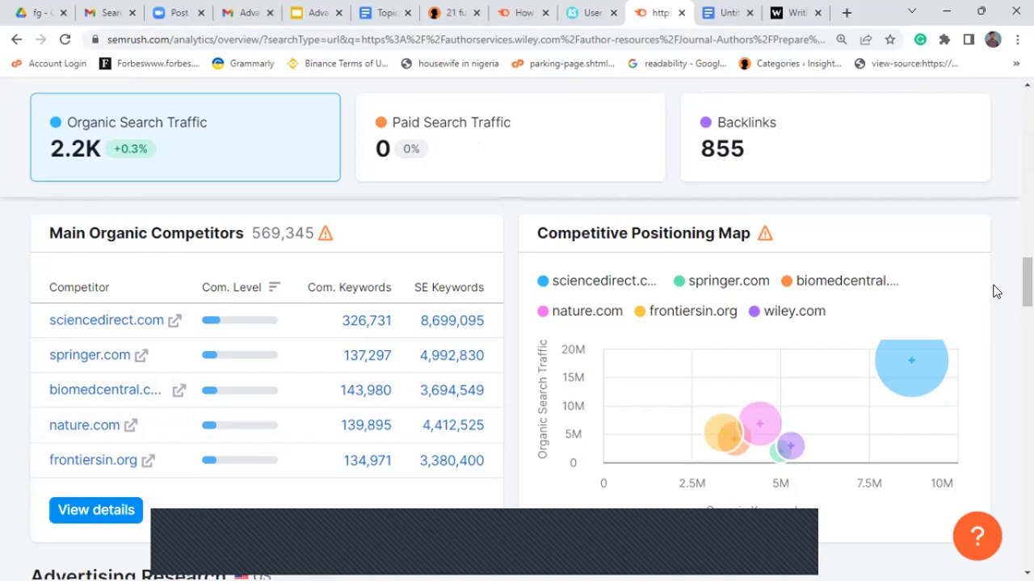
drag(1028, 282, 1027, 117)
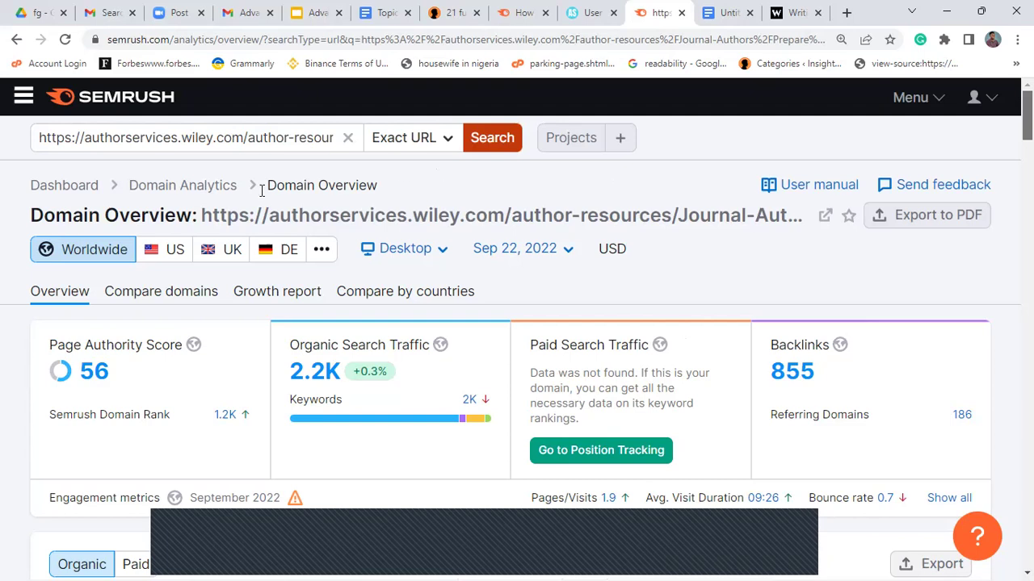
scroll(479, 283, down, 1)
drag(1027, 119, 1028, 206)
click(119, 531)
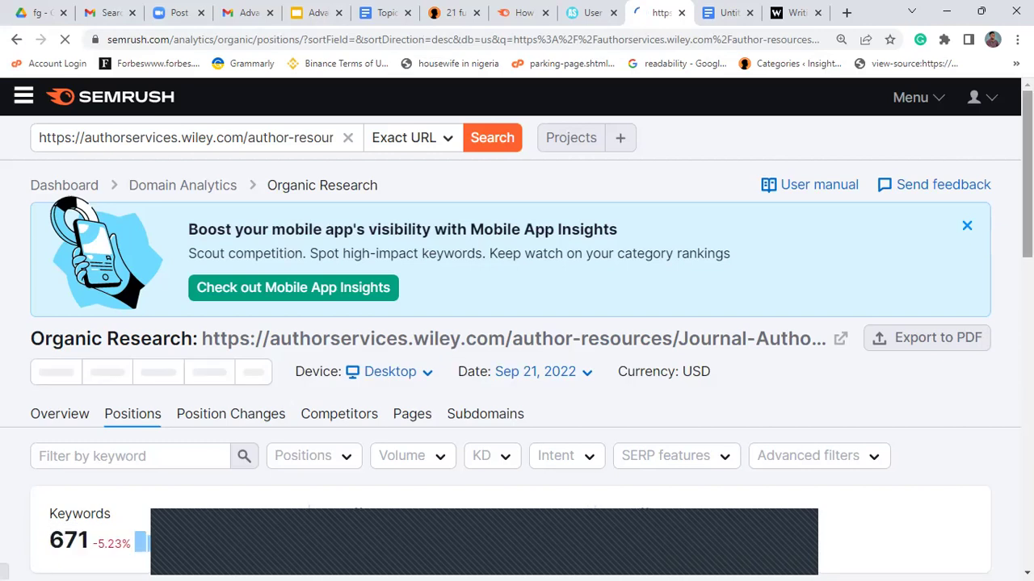
Reopen the Wiley article from the Google results in a new tab, then return to Semrush
scroll(516, 323, down, 7)
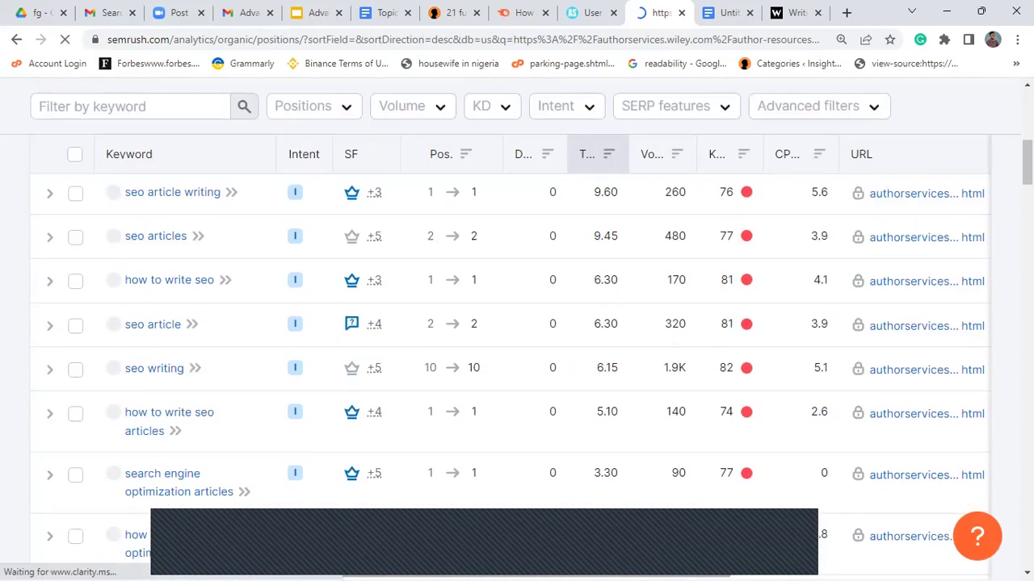
scroll(517, 323, up, 1)
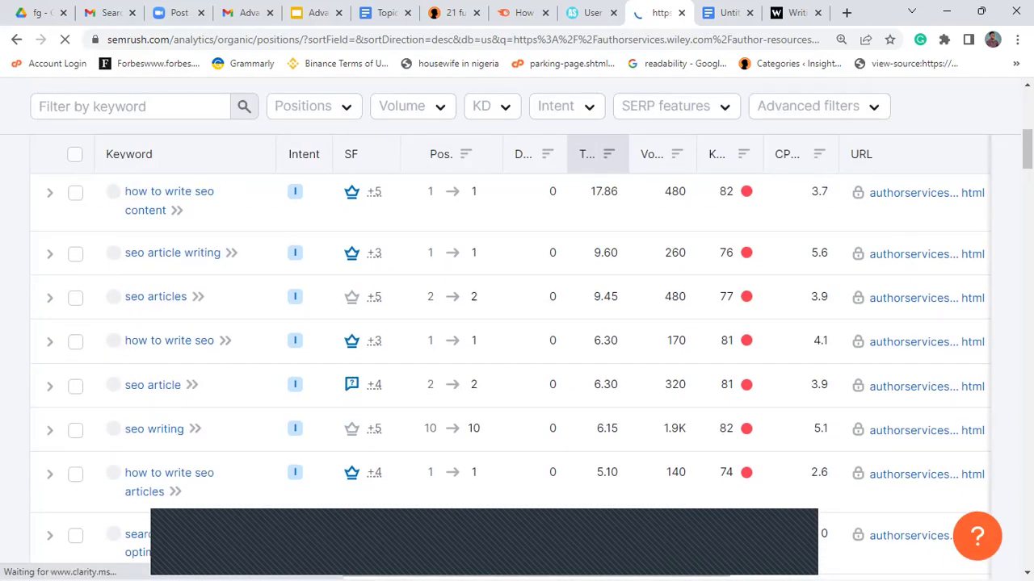
scroll(516, 347, up, 1)
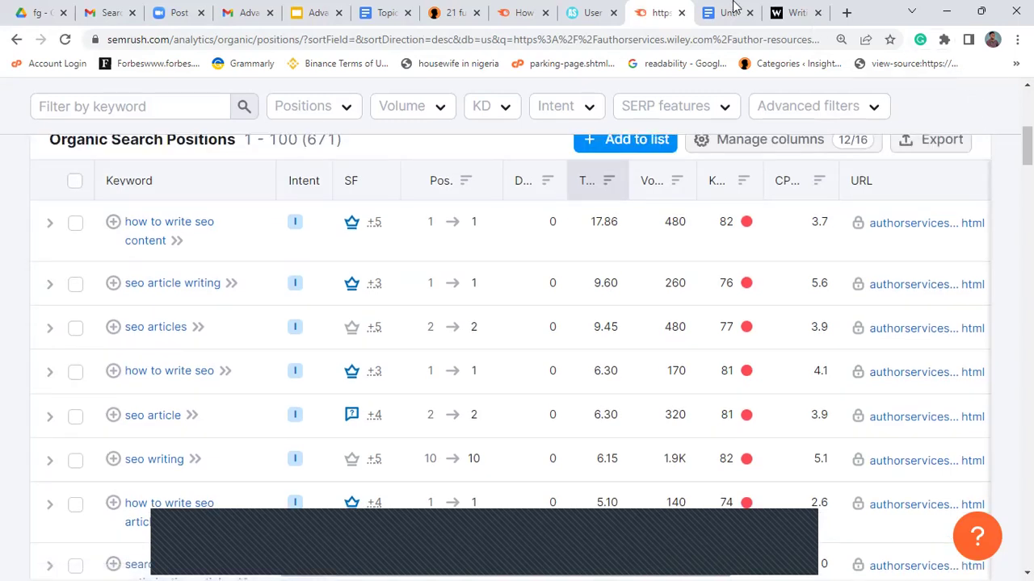
click(781, 10)
click(19, 39)
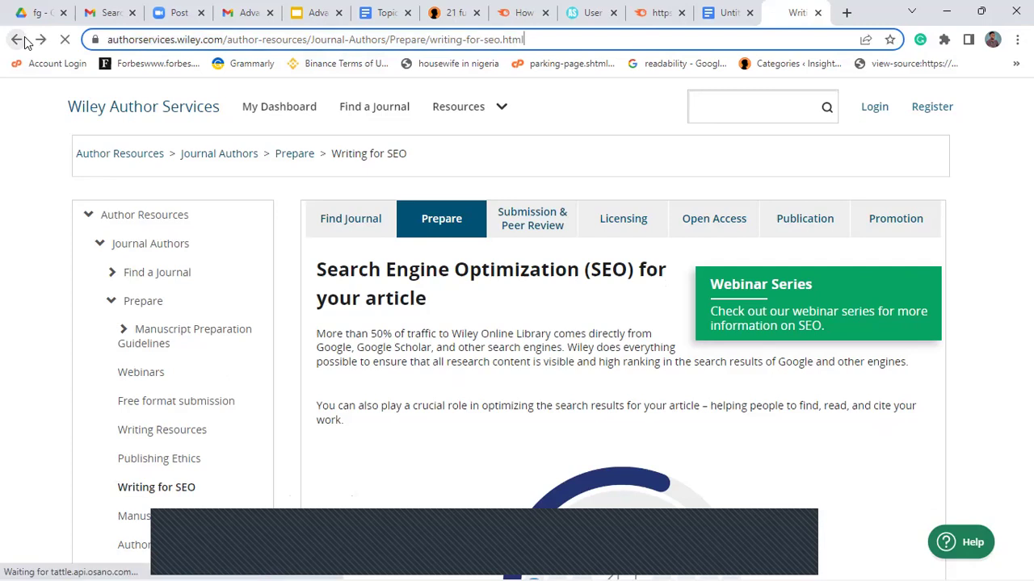
click(20, 41)
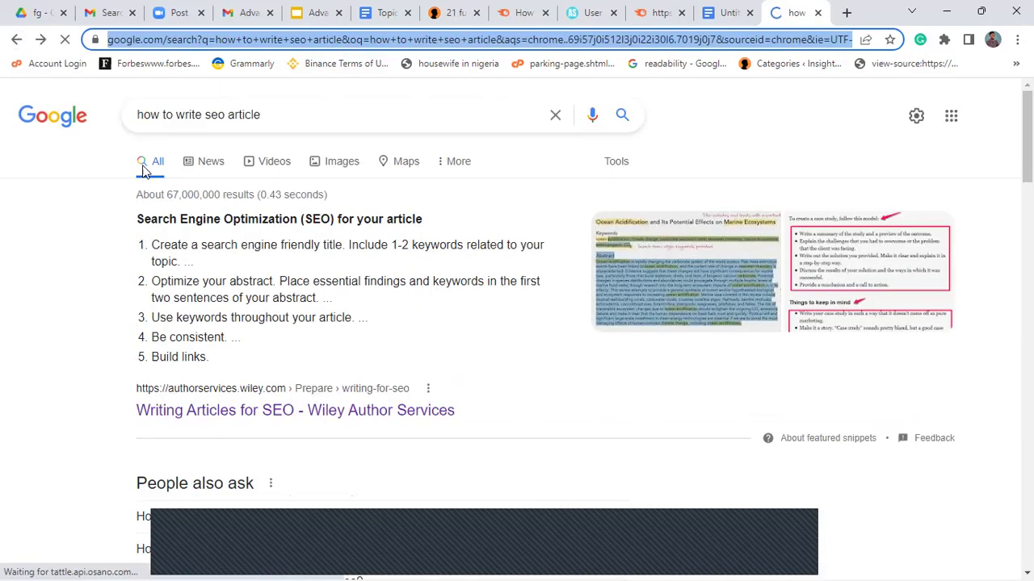
right_click(216, 413)
click(269, 244)
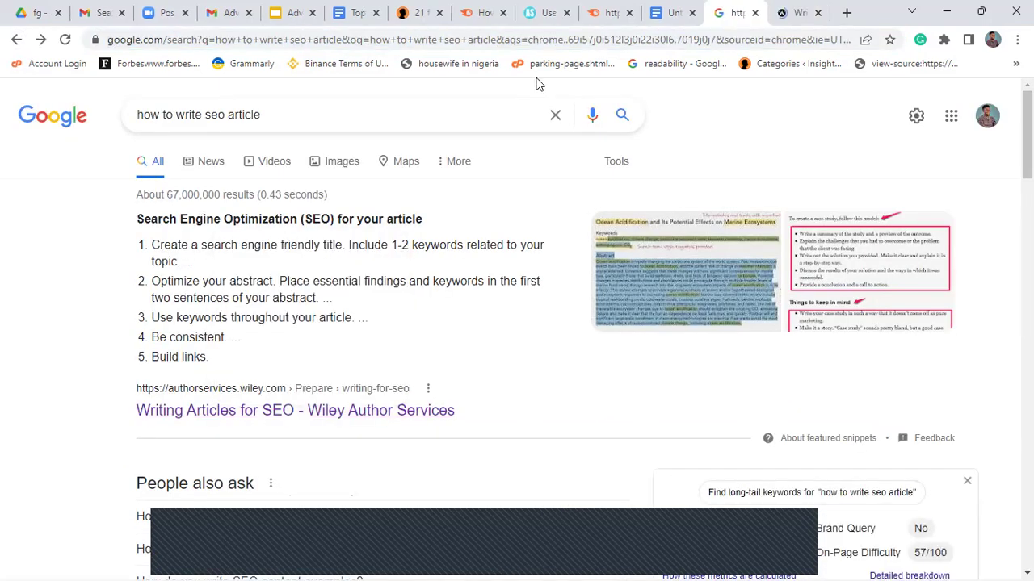
click(611, 12)
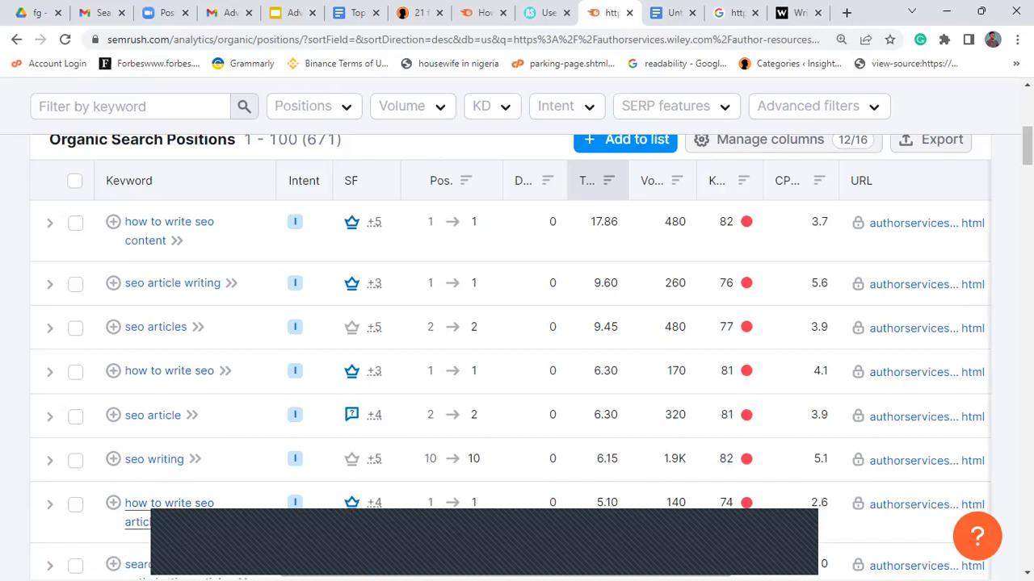
Sort the organic keywords by Volume, then view the Wiley Writing for SEO article
scroll(509, 355, down, 5)
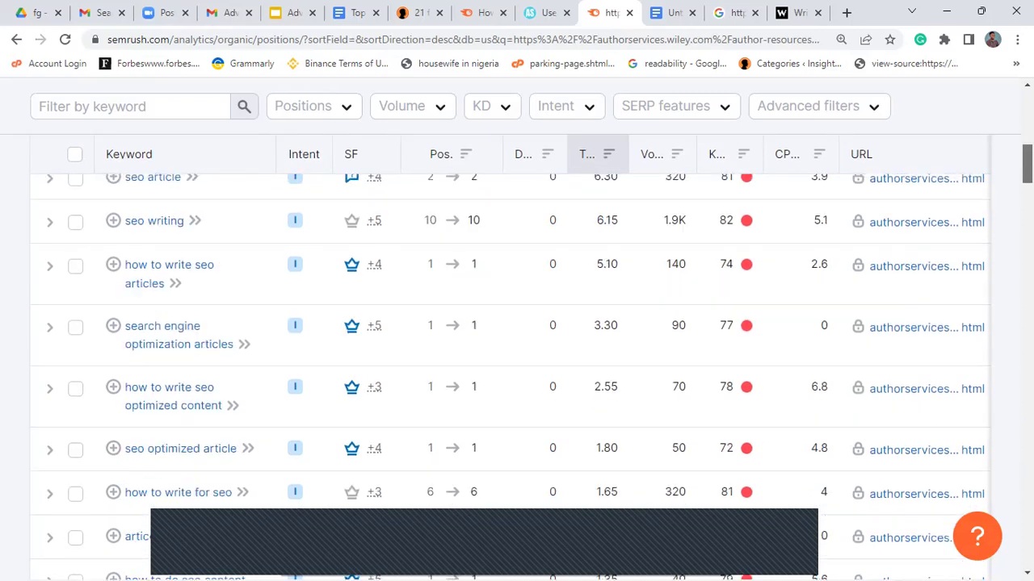
scroll(517, 363, down, 3)
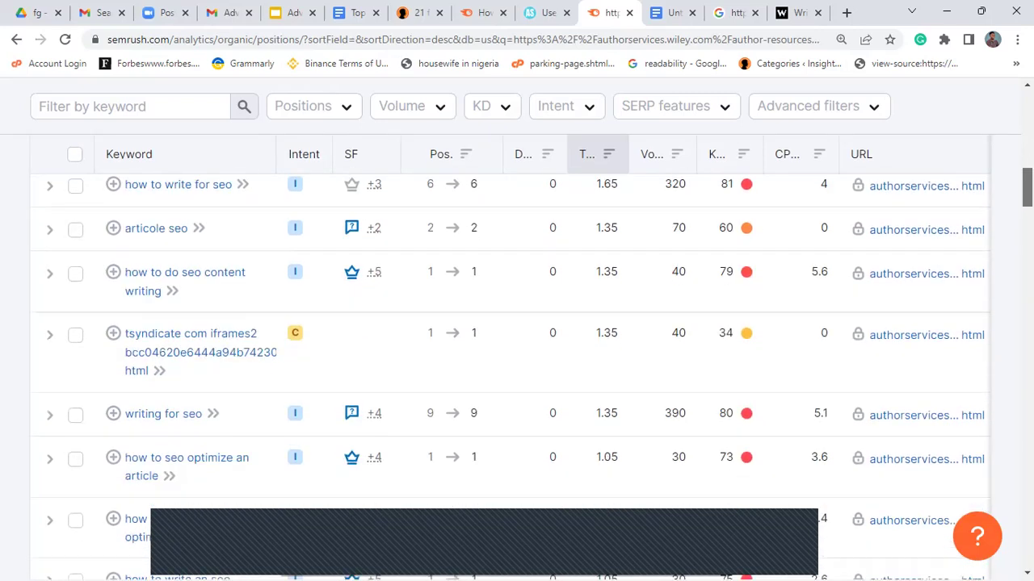
scroll(509, 355, down, 5)
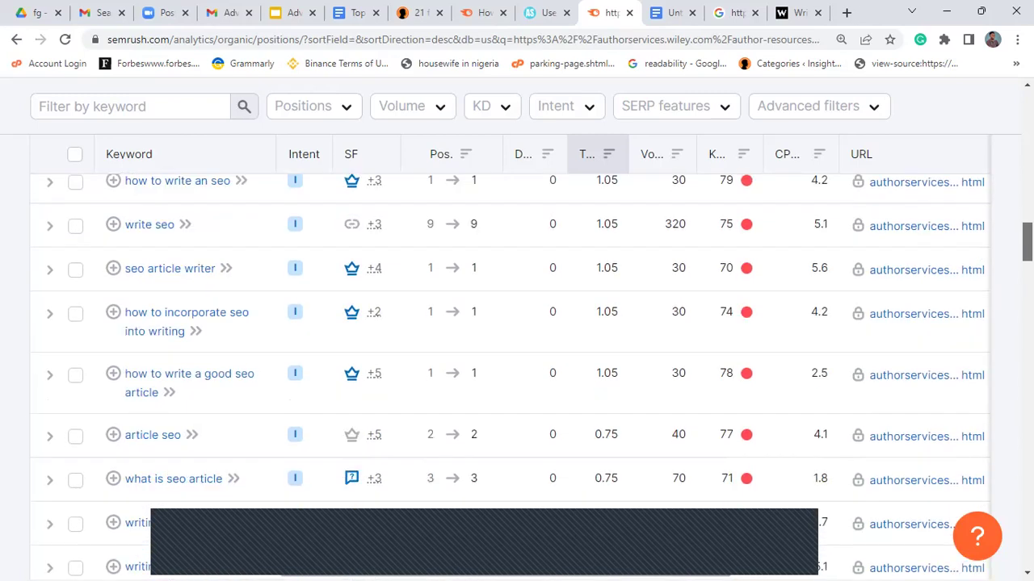
scroll(509, 356, up, 4)
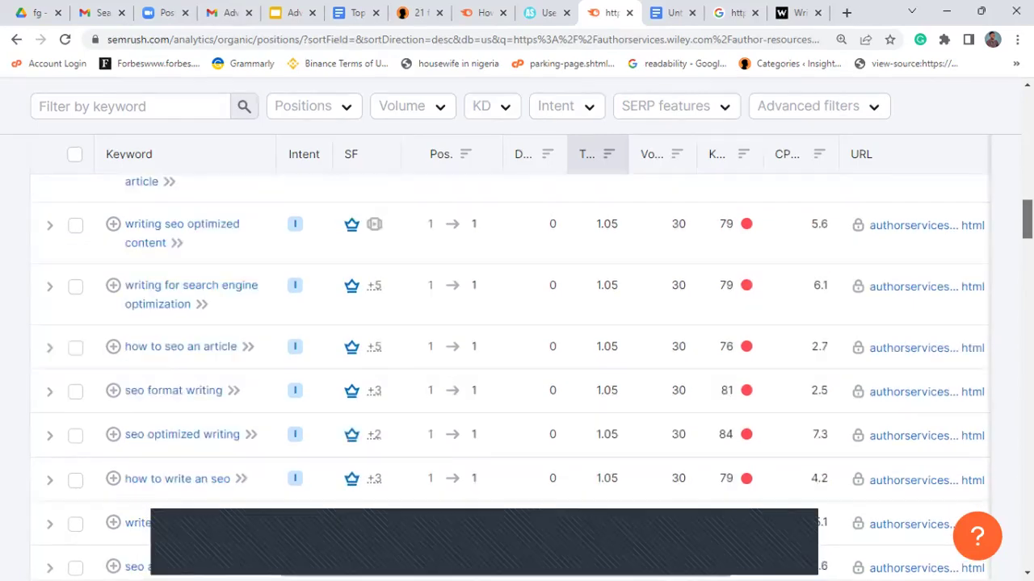
scroll(990, 164, up, 10)
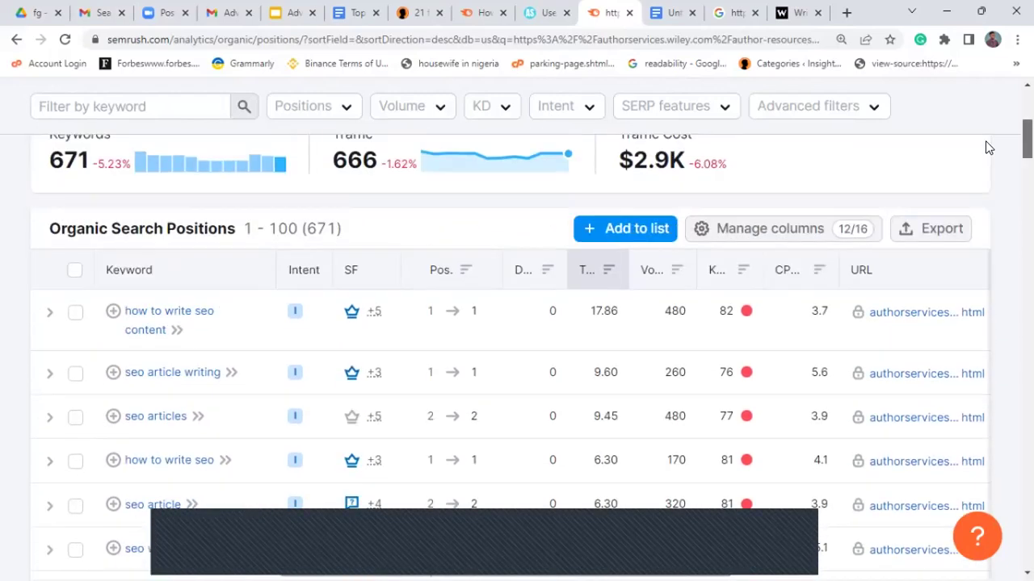
scroll(990, 144, down, 1)
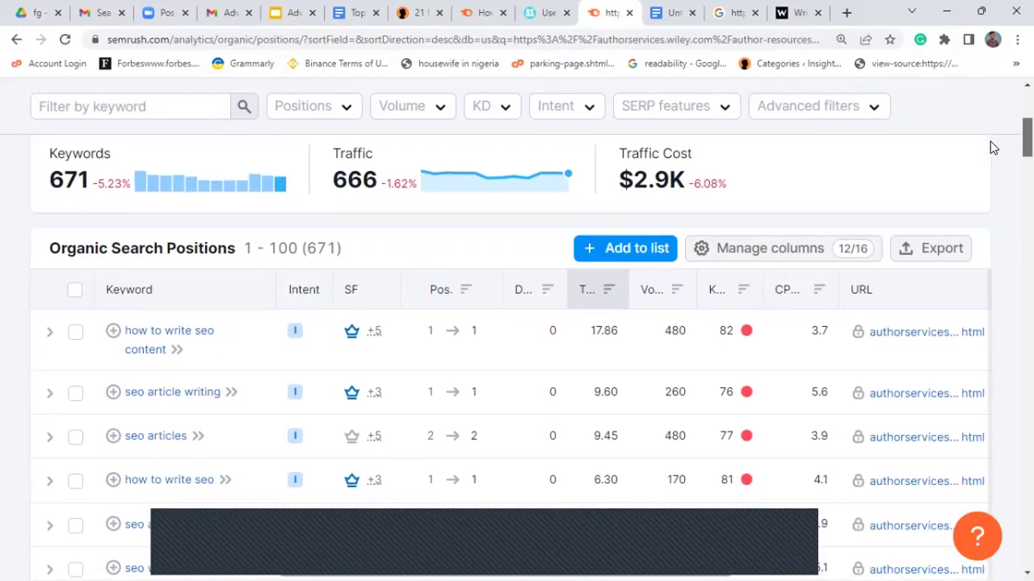
click(657, 298)
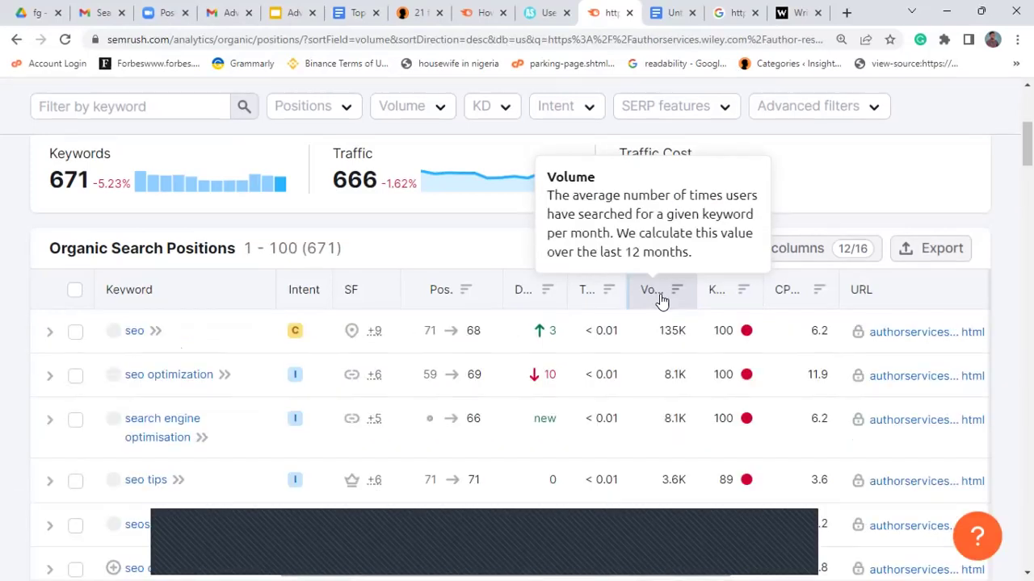
click(781, 13)
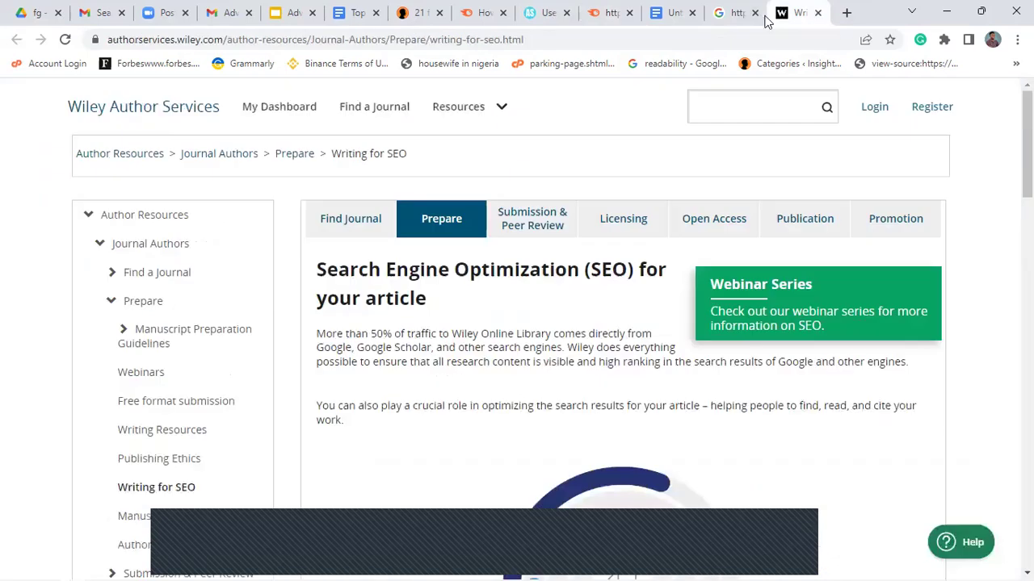
Search 'how to dance', open the '5 Ways to Dance - wikiHow' result, select its URL
click(180, 37)
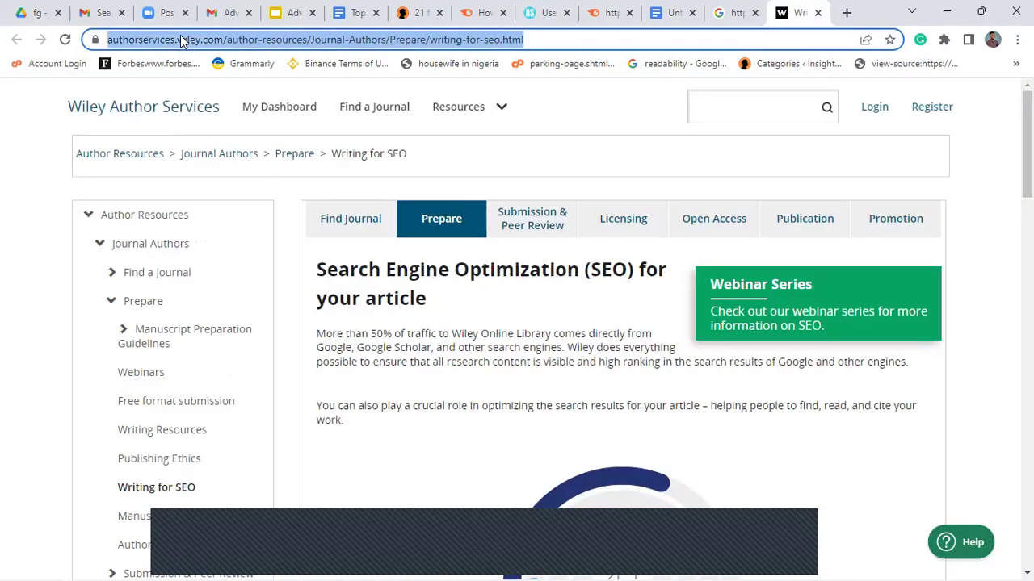
text(how to dance)
key(Return)
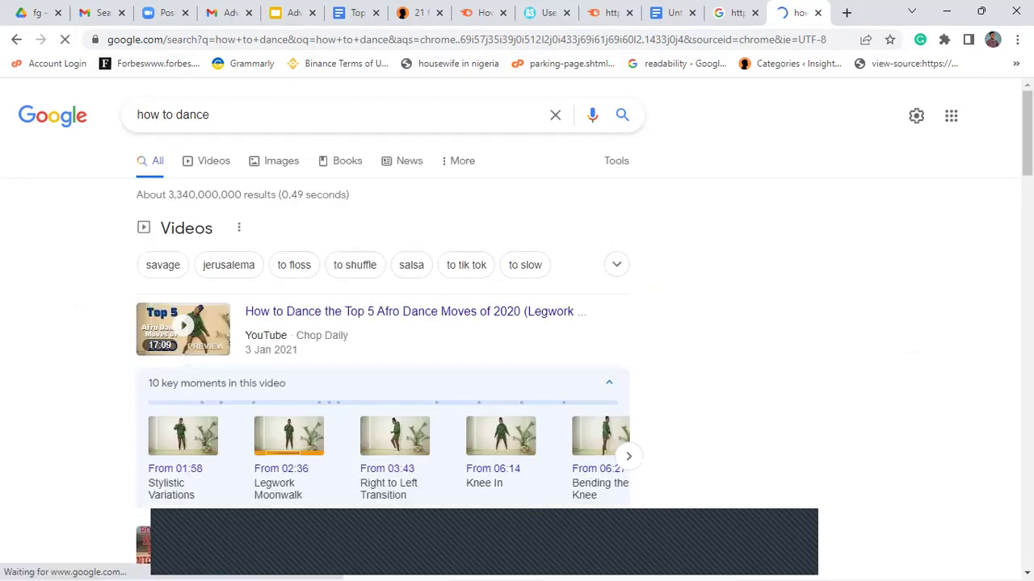
scroll(620, 578, down, 5)
scroll(620, 578, down, 5)
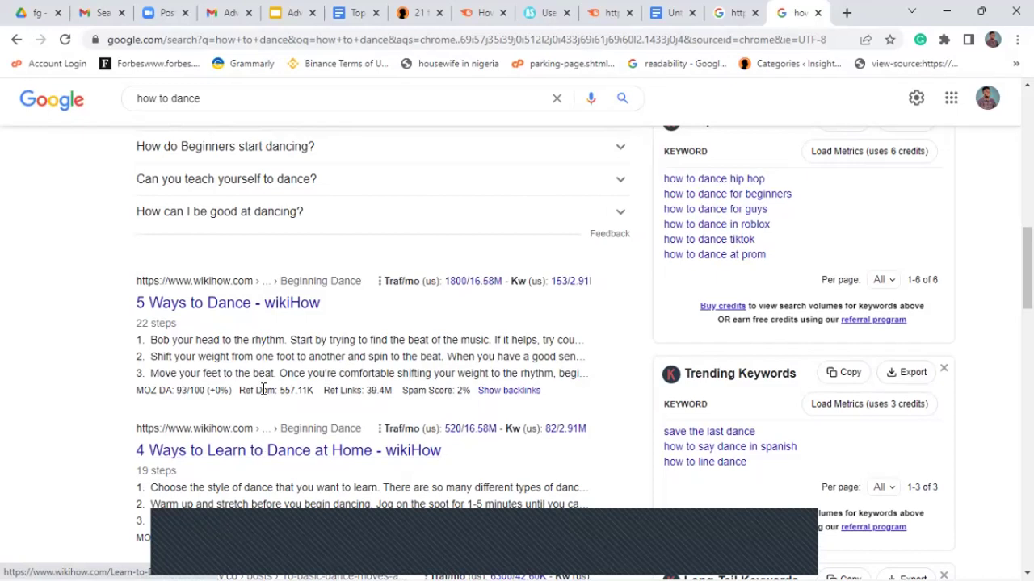
click(244, 302)
click(261, 36)
key(ctrl+c)
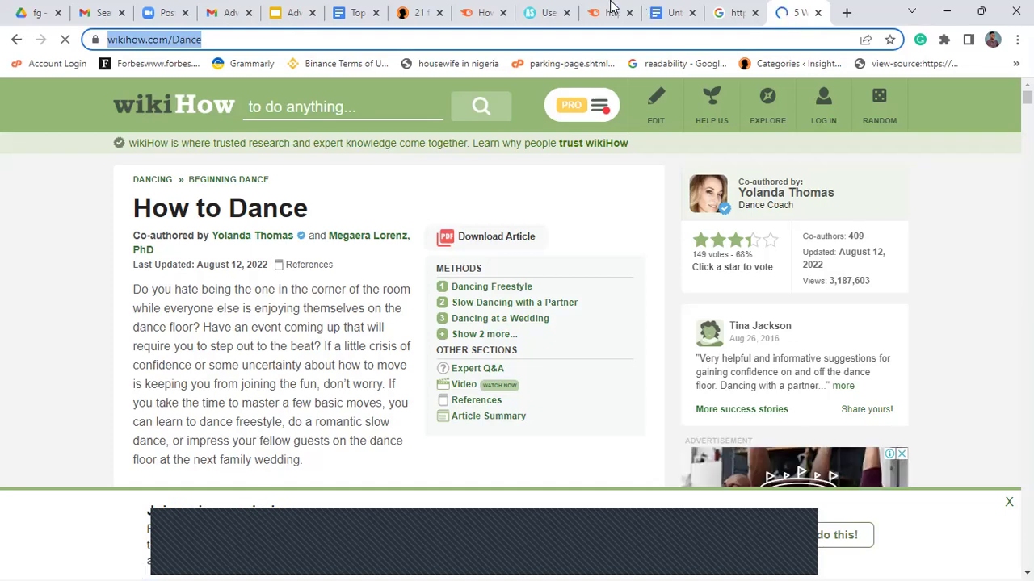
click(636, 10)
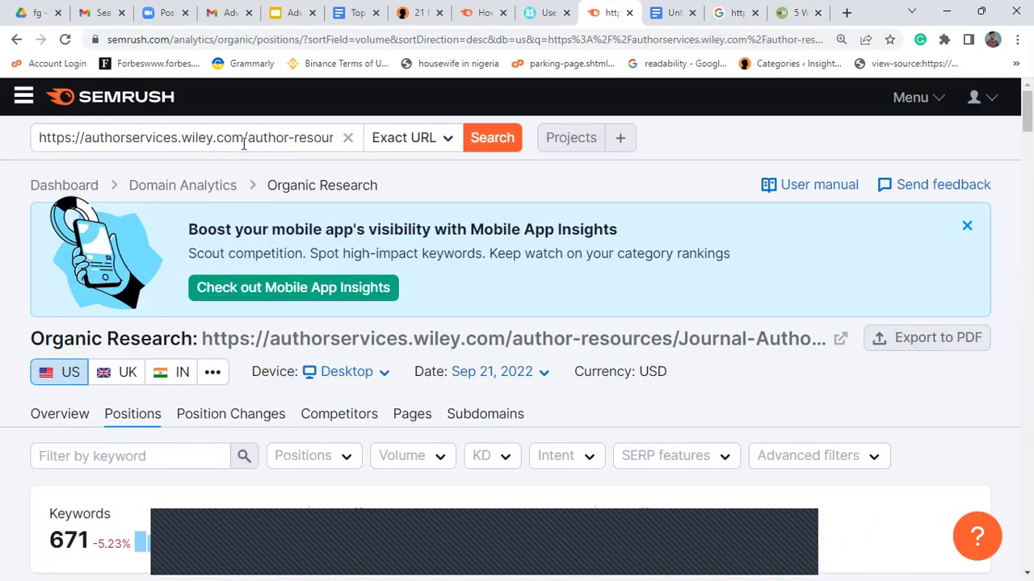
Replace the Wiley URL with the wikiHow Dance address and run it with Subfolder scope
click(243, 138)
key(ctrl+a)
key(ctrl+v)
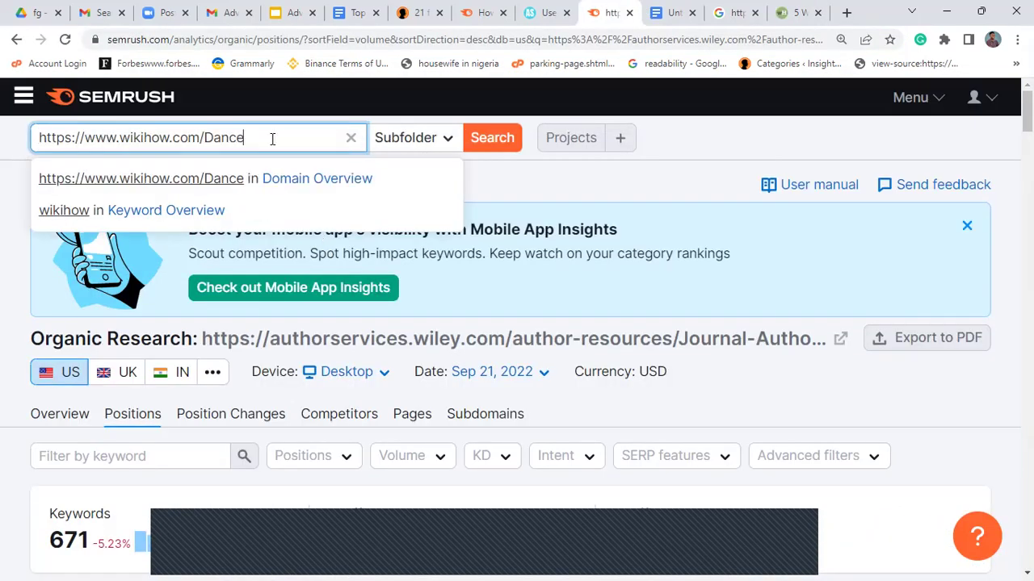
click(448, 143)
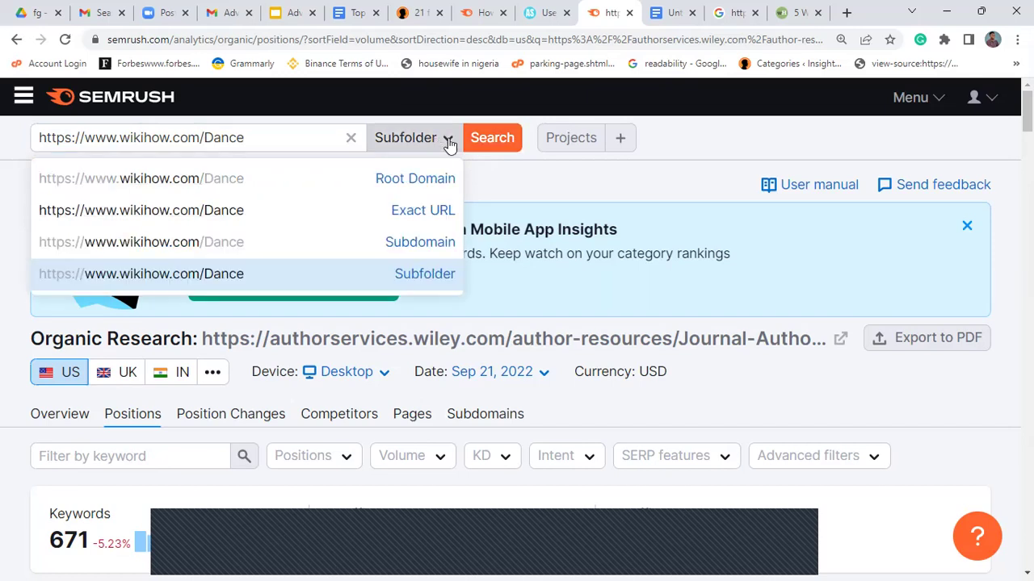
click(500, 143)
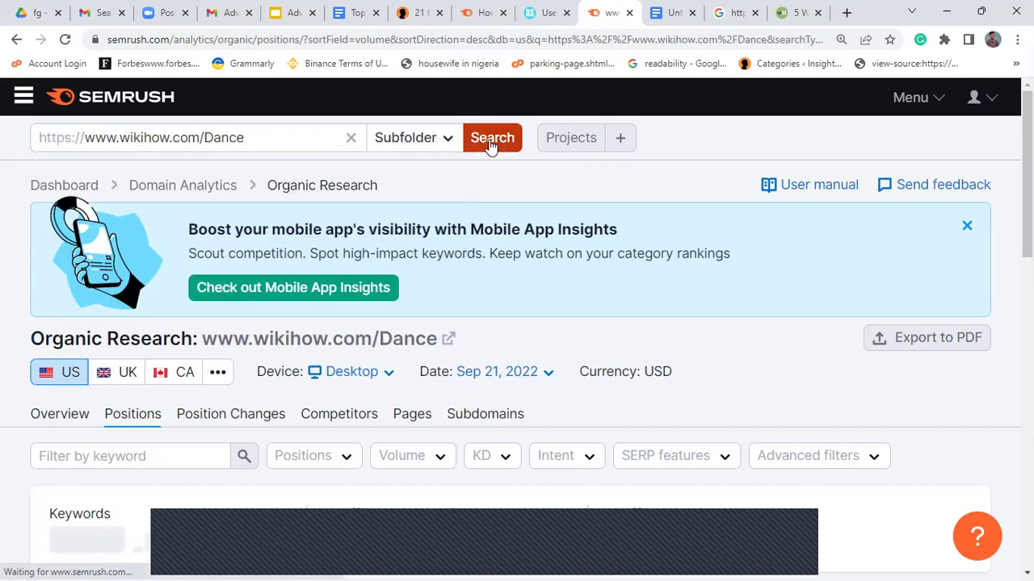
scroll(192, 376, down, 5)
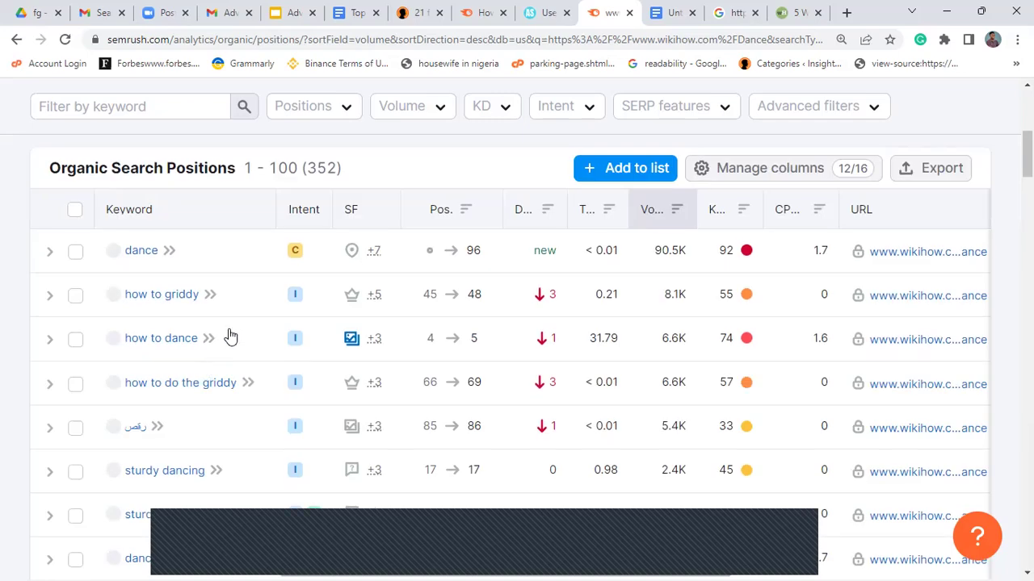
scroll(511, 356, down, 1)
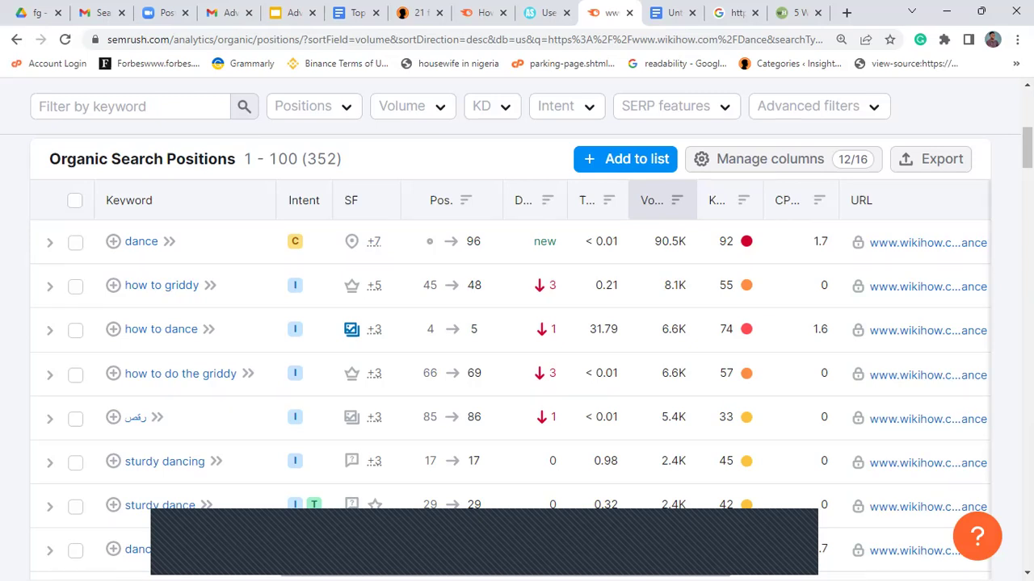
scroll(516, 355, down, 5)
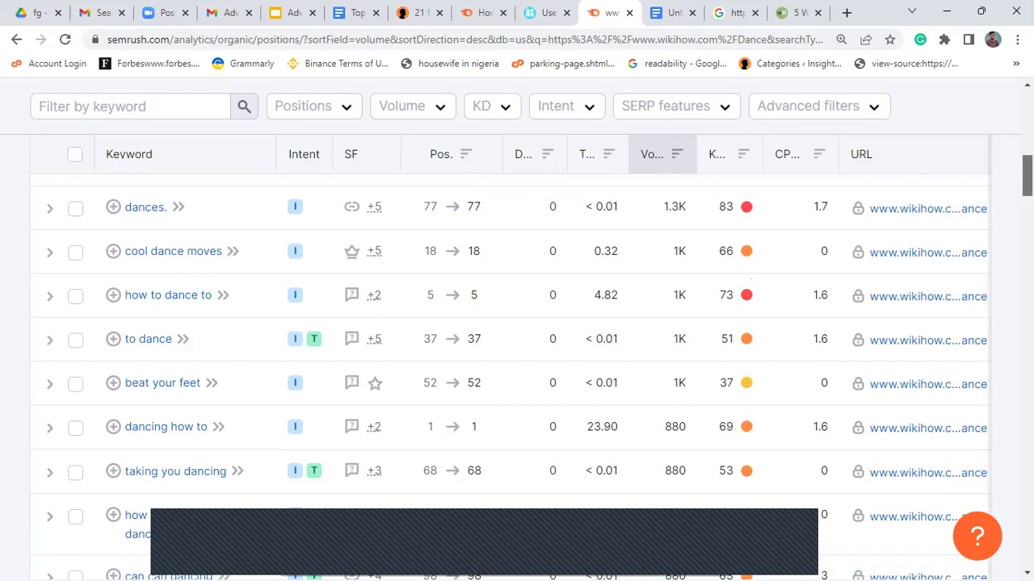
scroll(517, 355, down, 3)
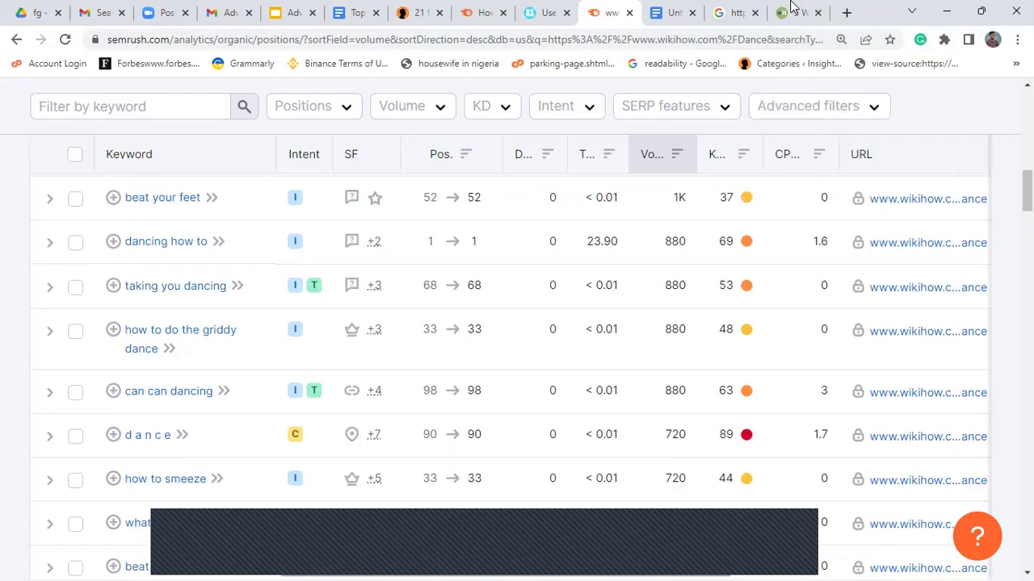
Glance at the wikiHow article and Google Docs tabs, then return to the keyword results
click(791, 10)
click(674, 12)
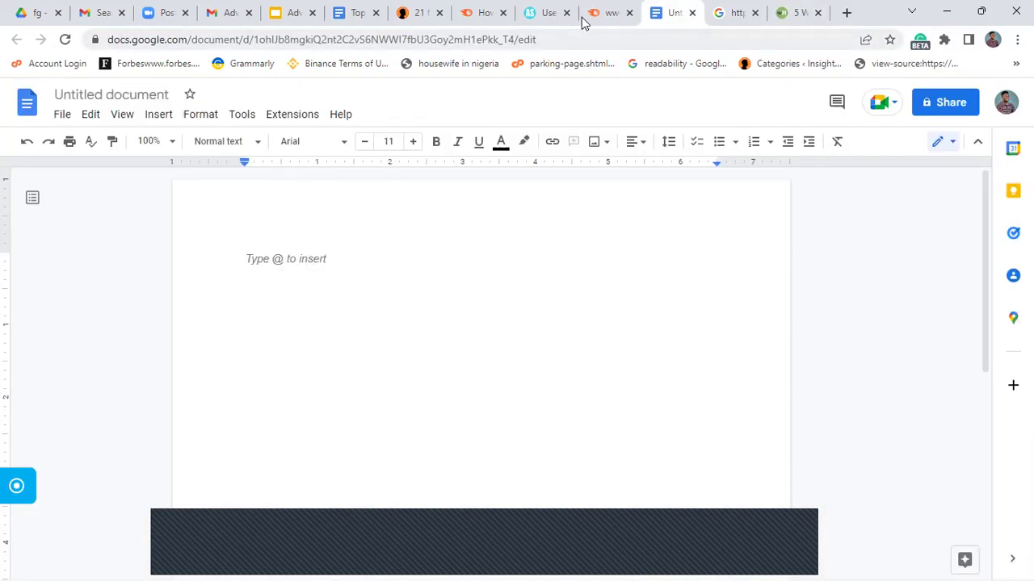
click(583, 19)
scroll(485, 273, up, 10)
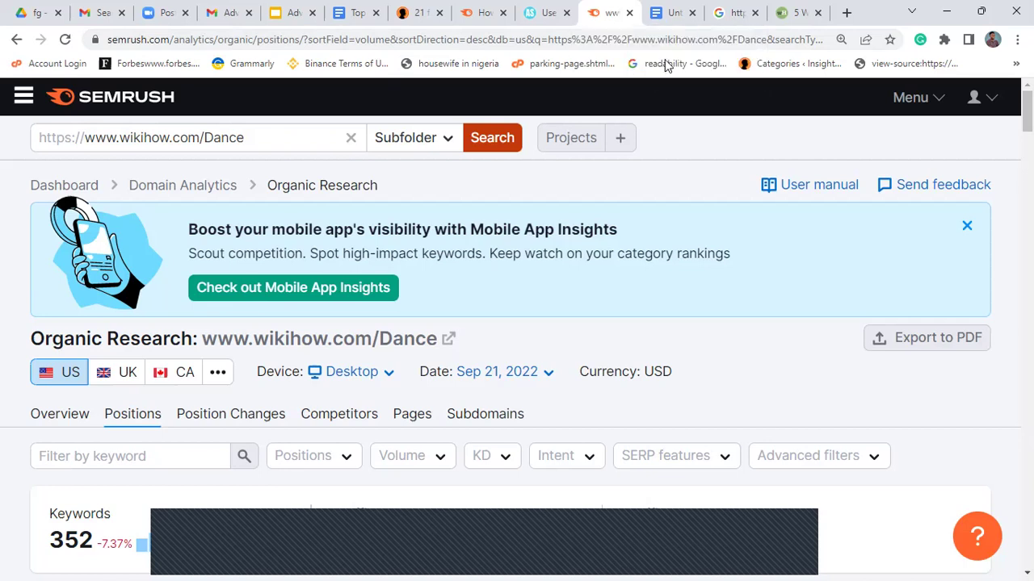
Search Google for the author's name plus 'punch'
click(731, 15)
click(687, 37)
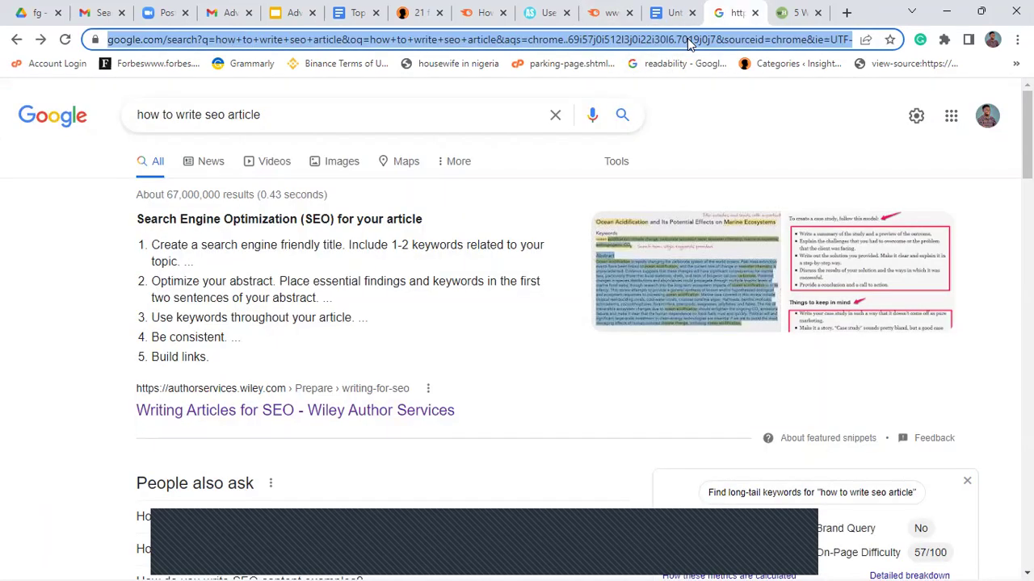
text(how pub)
key(BackSpace)
key(BackSpace)
key(BackSpace)
key(BackSpace)
key(BackSpace)
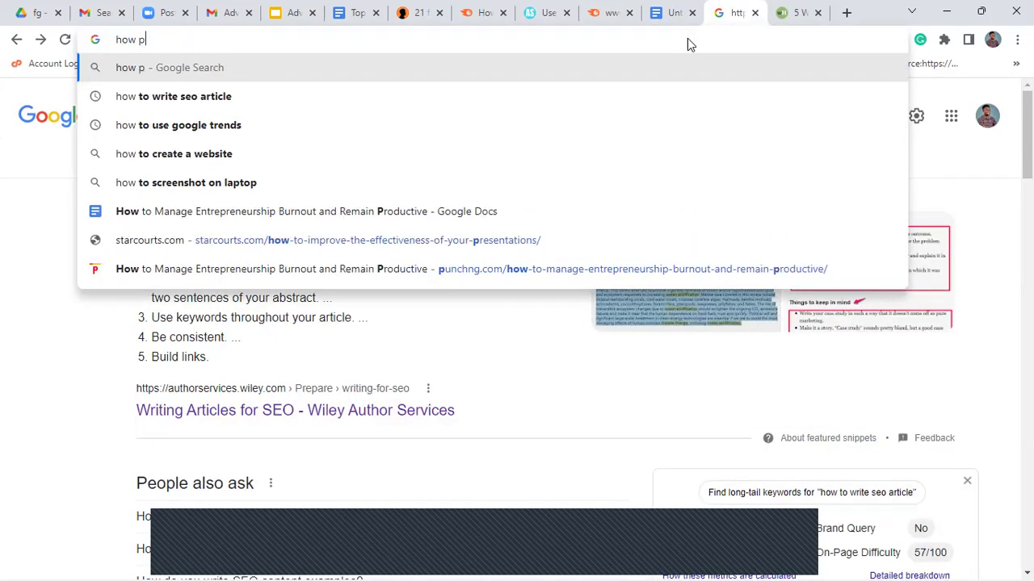
key(BackSpace)
key(BackSpace)
text(taiwo sotkare)
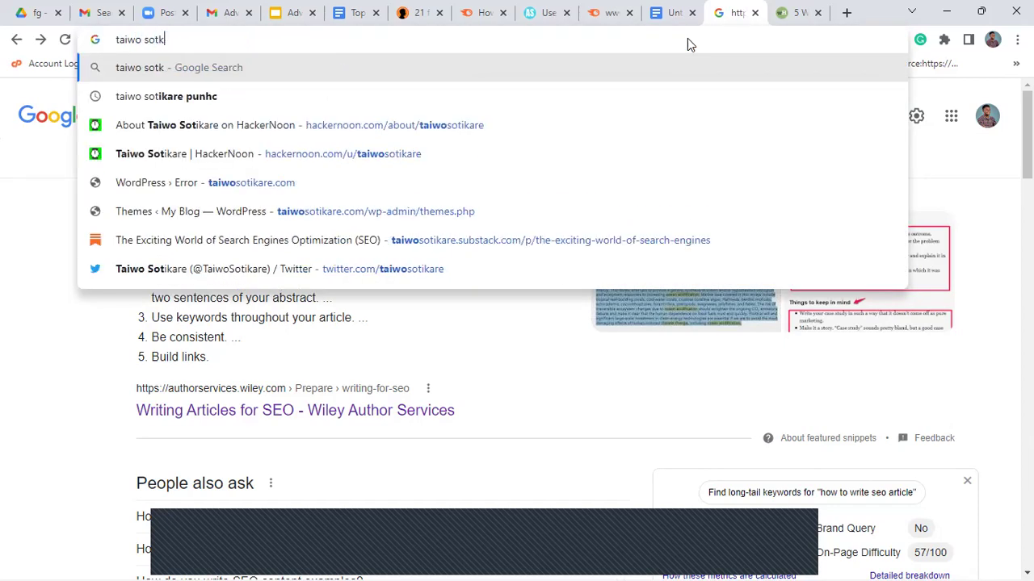
key(BackSpace)
key(BackSpace)
key(BackSpace)
key(BackSpace)
key(BackSpace)
text(ikare )
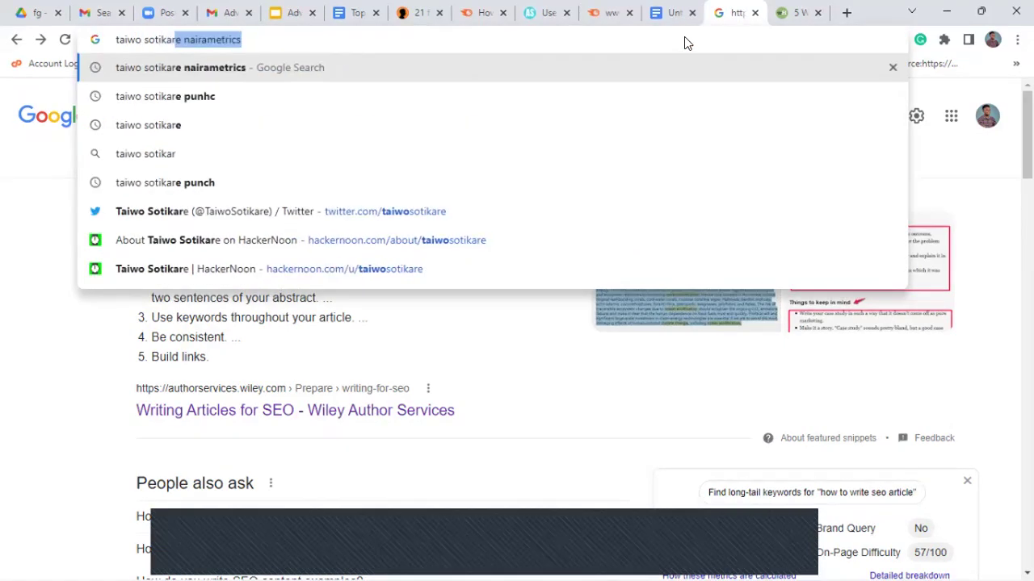
text(punc)
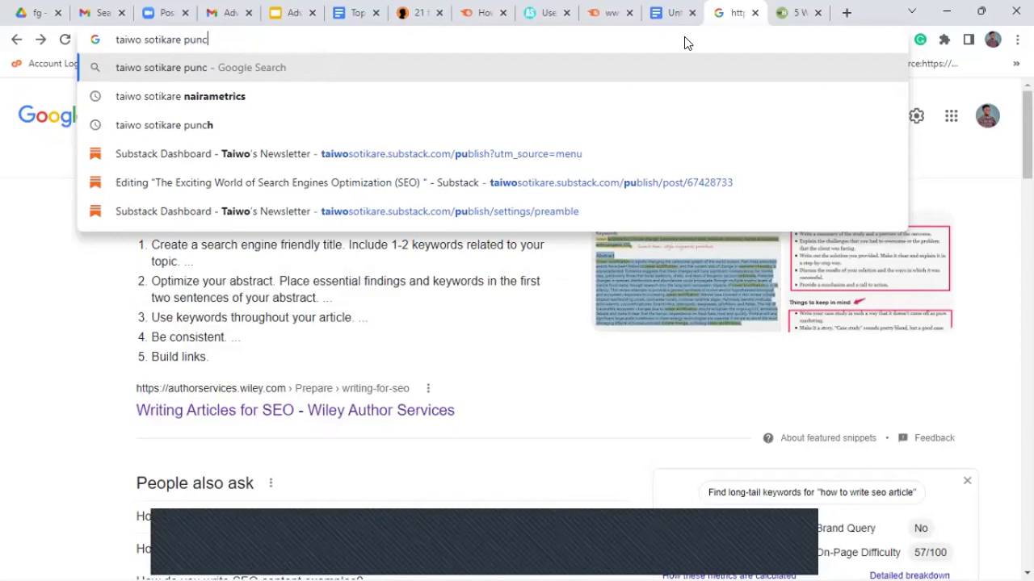
key(BackSpace)
key(BackSpace)
text(nch)
key(Return)
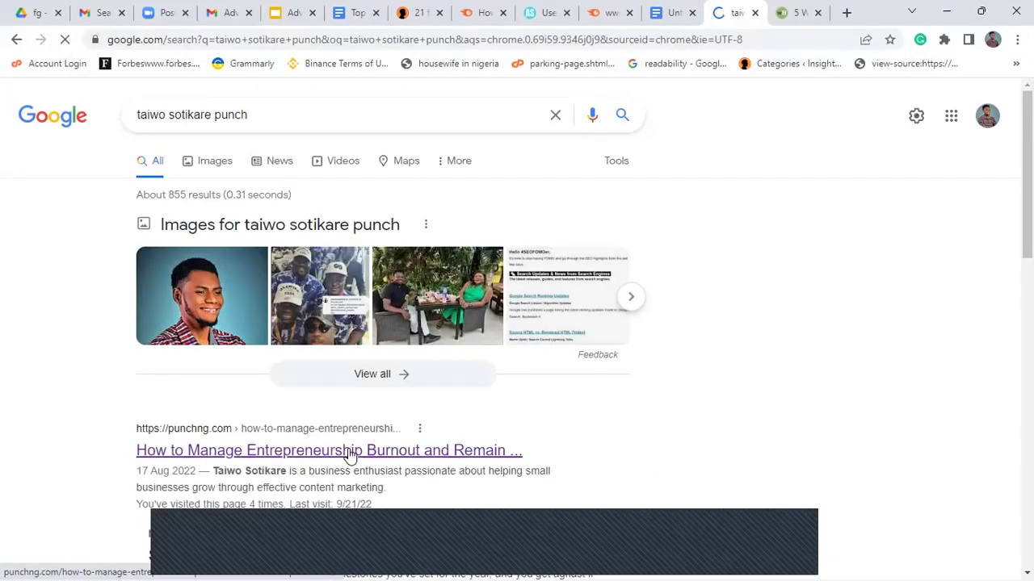
Open the Punch entrepreneurship burnout article, copy its address, and return to Semrush
click(348, 449)
right_click(212, 47)
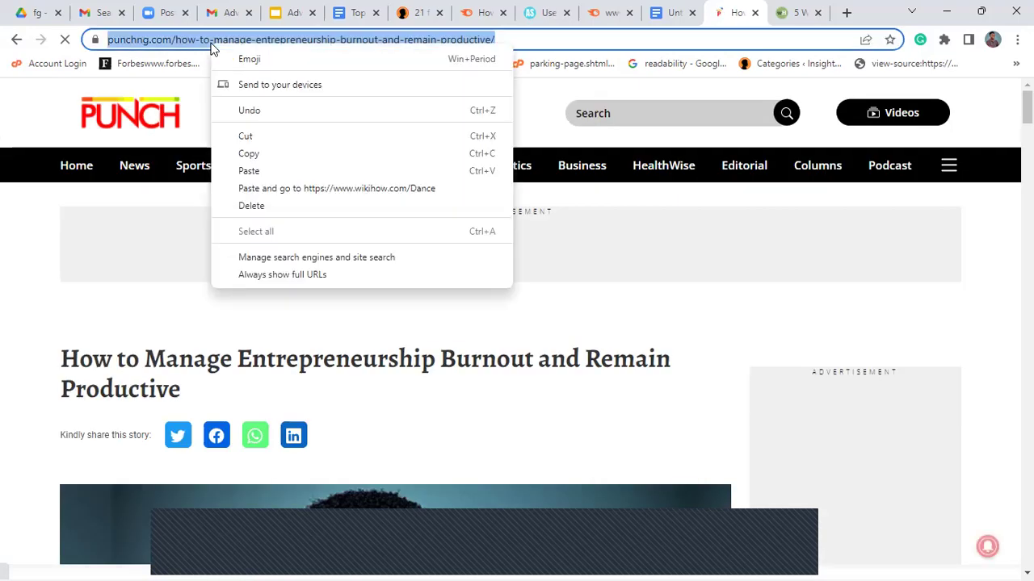
click(272, 150)
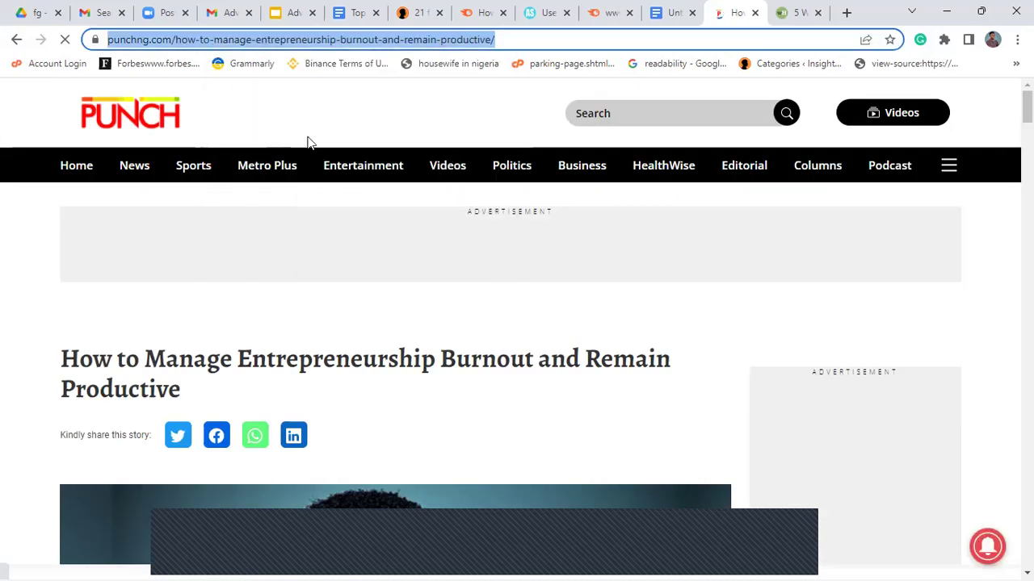
click(589, 12)
click(184, 138)
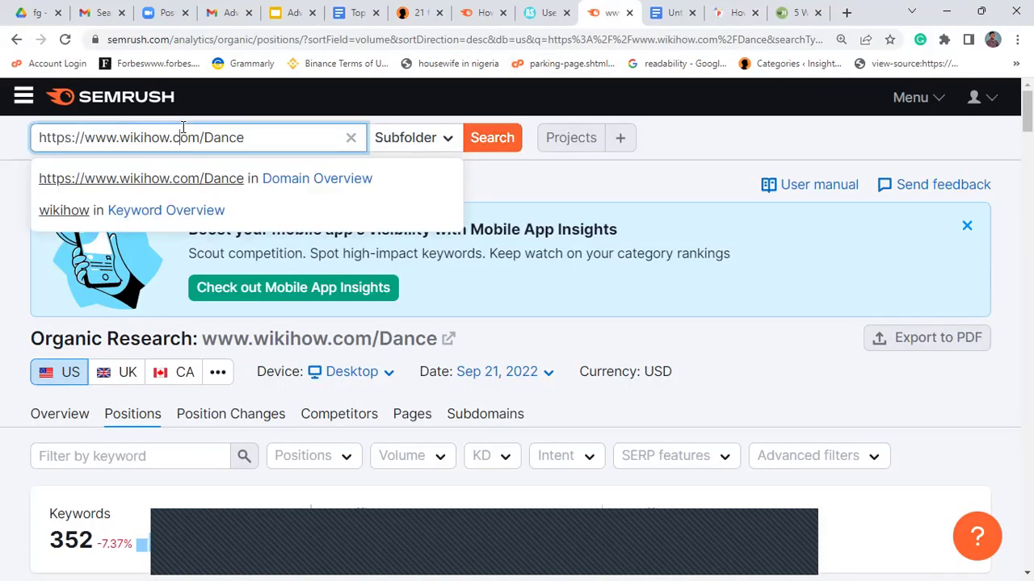
Run organic research on the pasted Punch article address, which shows 0 keywords
key(ctrl+a)
key(ctrl+v)
click(479, 138)
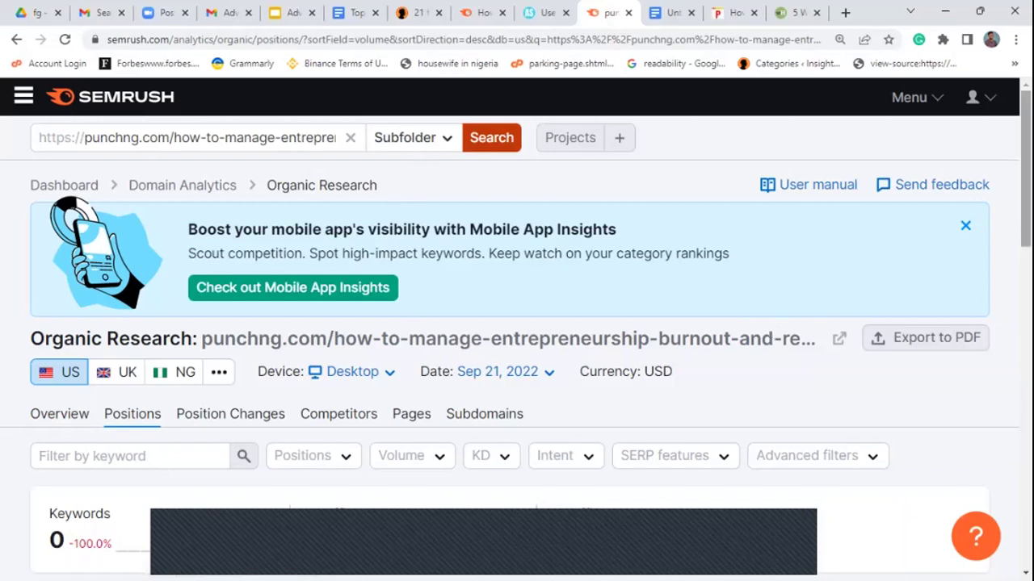
scroll(517, 323, down, 6)
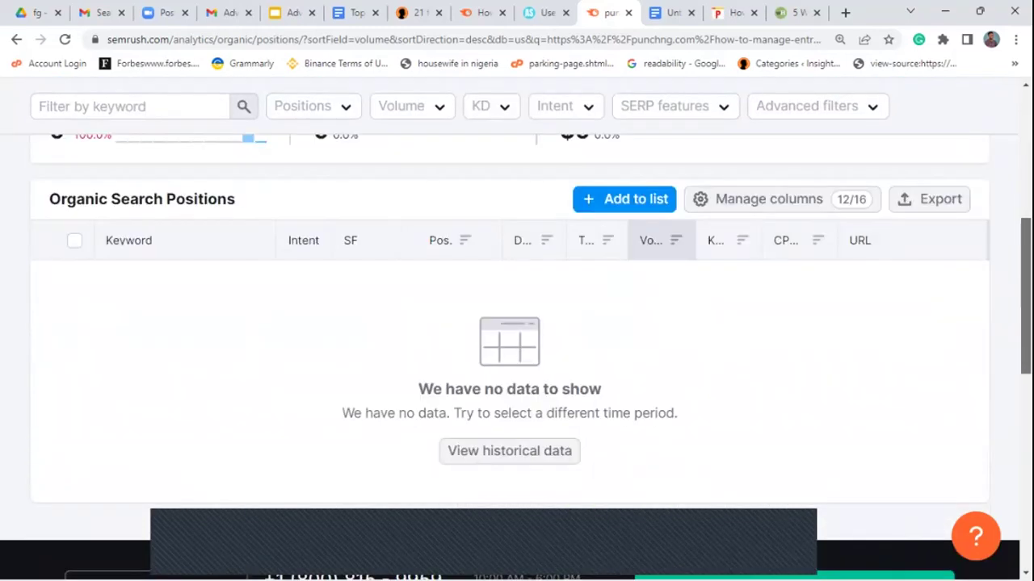
scroll(516, 323, up, 2)
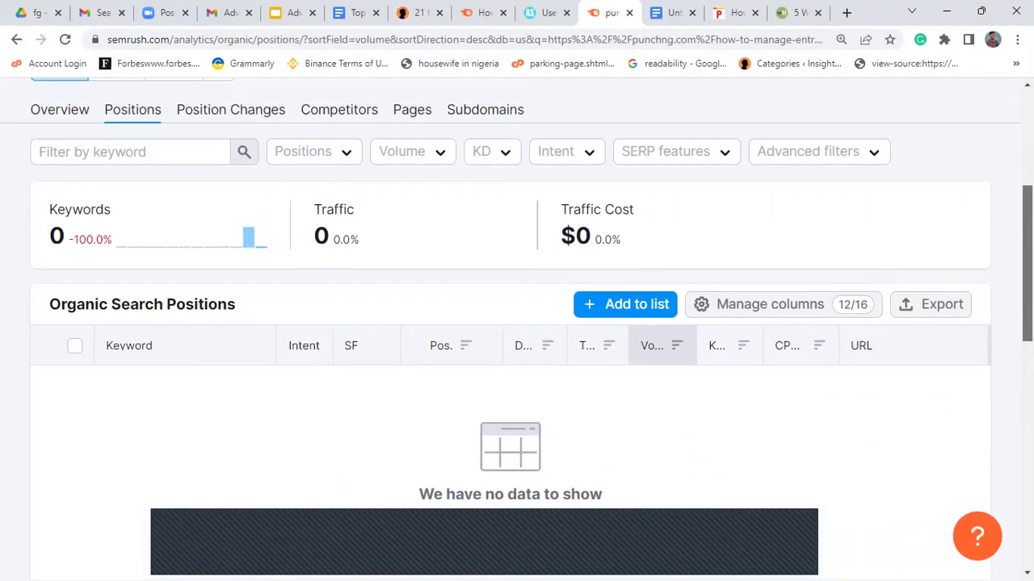
scroll(517, 323, up, 3)
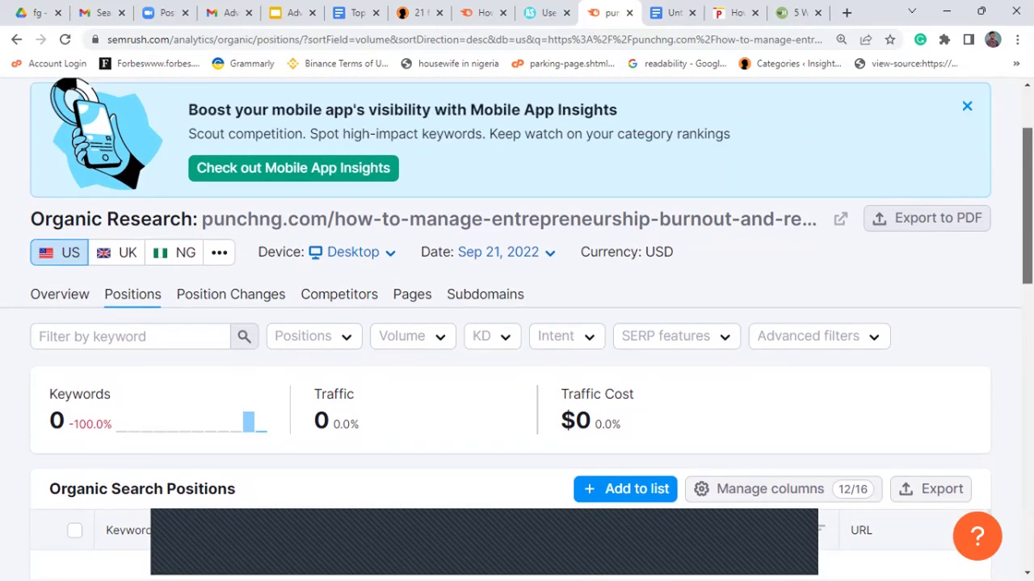
scroll(517, 323, up, 1)
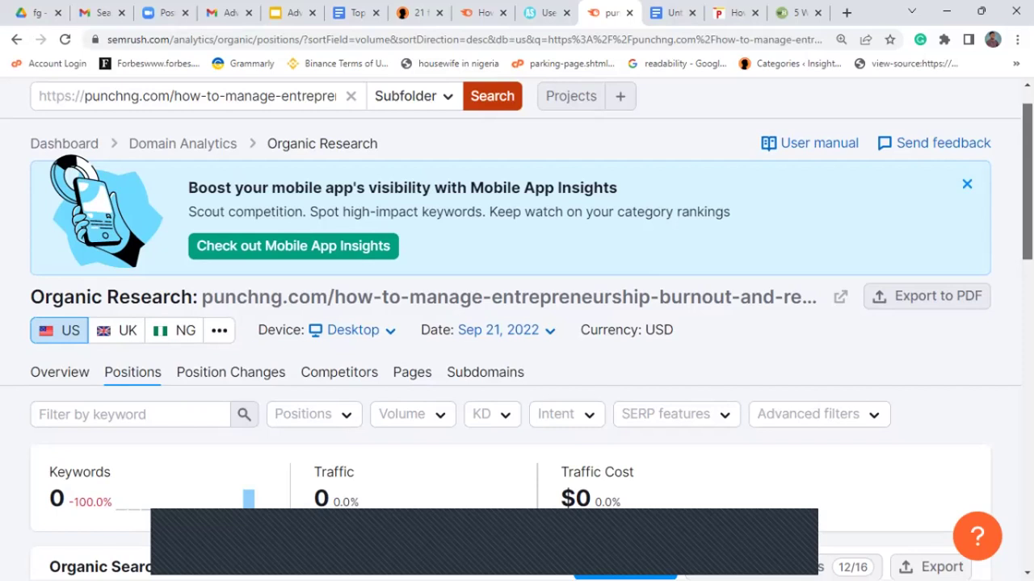
Check the Nigeria database results, still empty, then switch to the wikiHow How to Dance tab
click(186, 330)
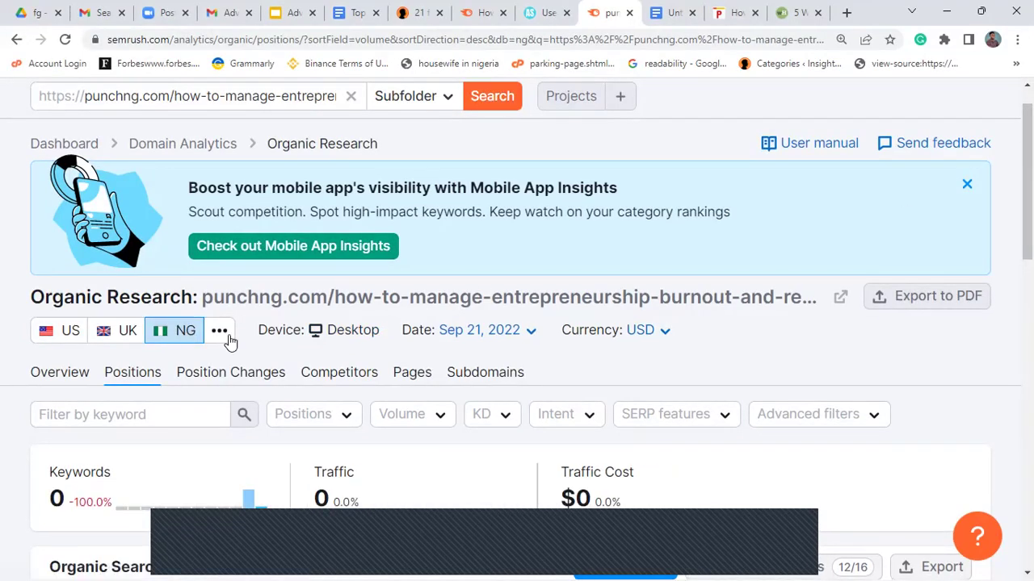
scroll(520, 386, down, 2)
scroll(517, 379, down, 4)
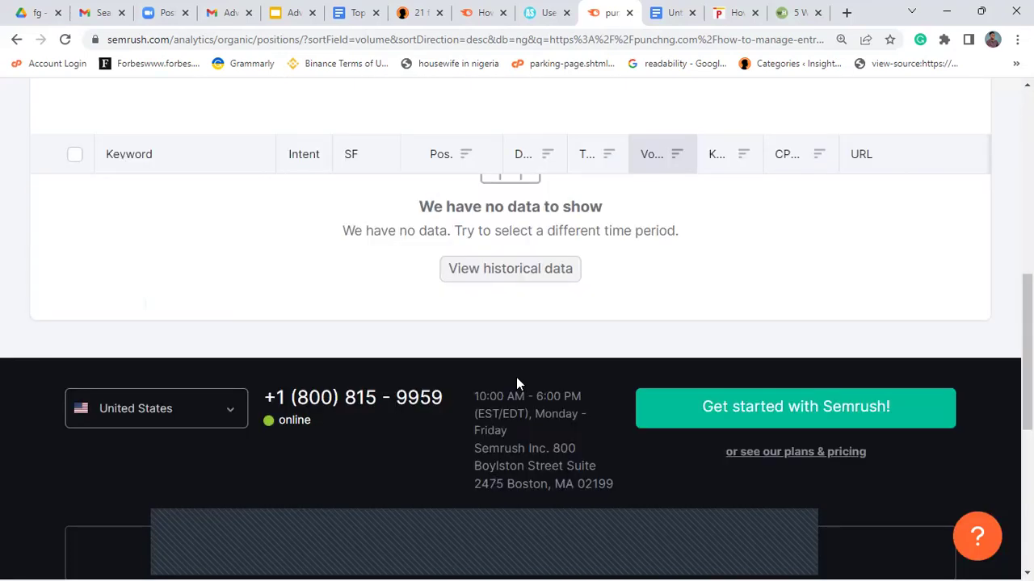
scroll(517, 379, up, 6)
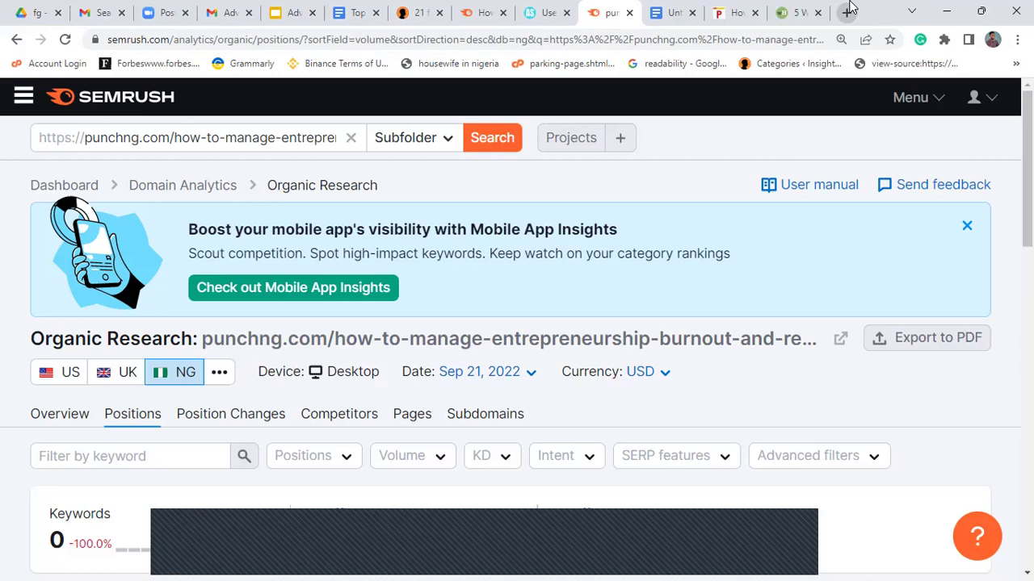
click(792, 12)
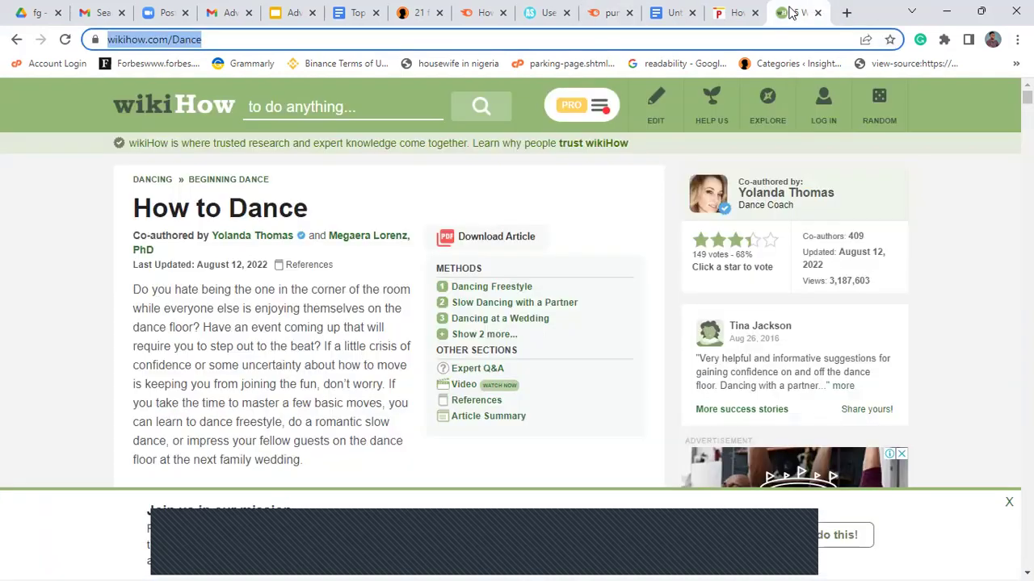
Back in Semrush, clear the previous URL and look up the keyword 'freelancing'
click(666, 13)
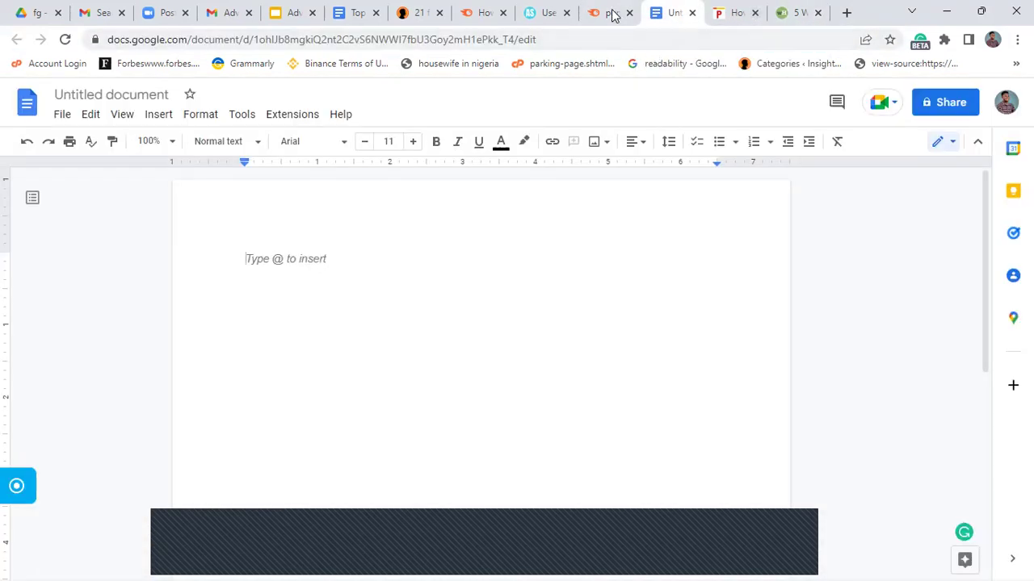
click(611, 13)
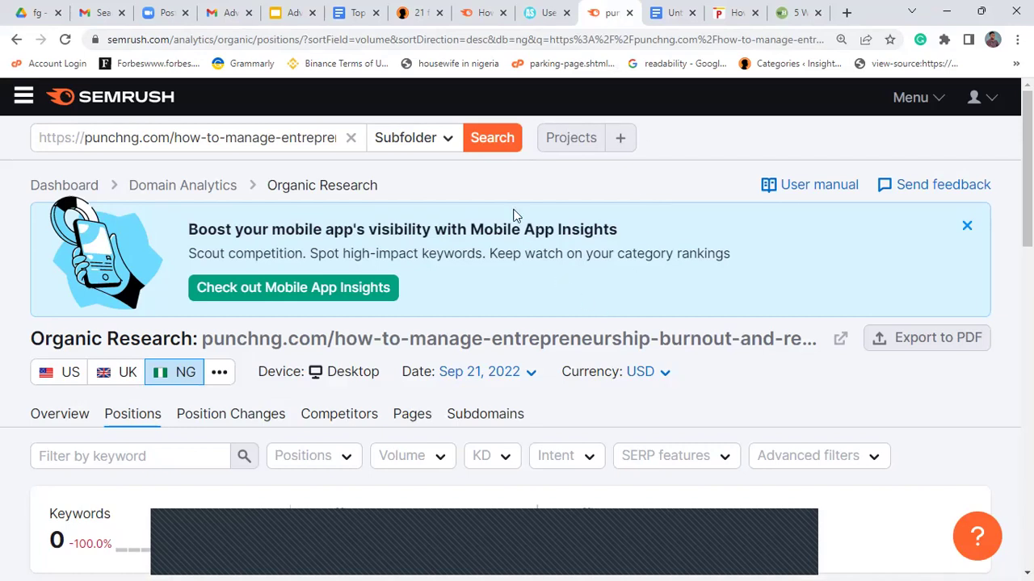
click(350, 138)
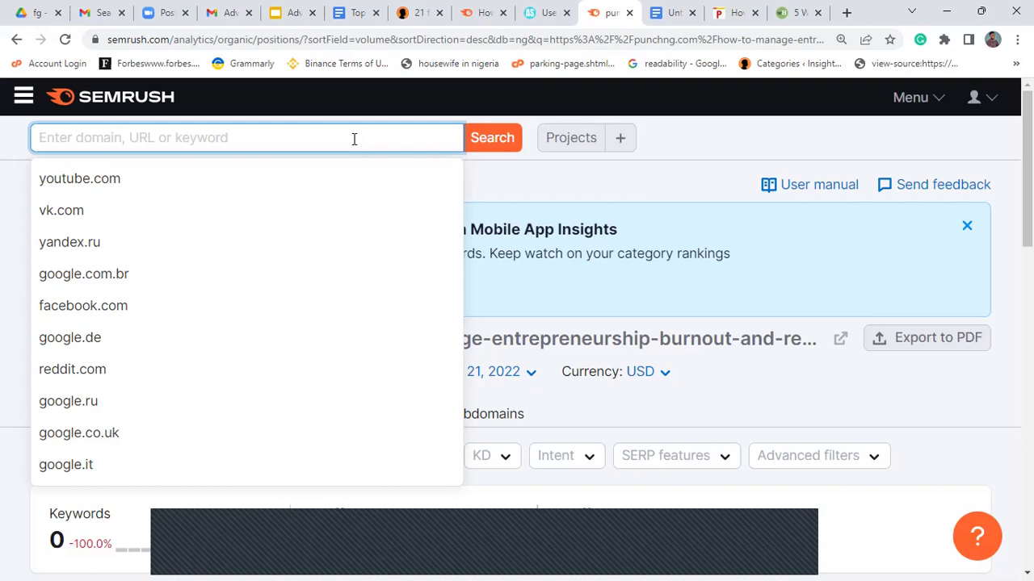
click(509, 185)
click(330, 143)
text(freelancing)
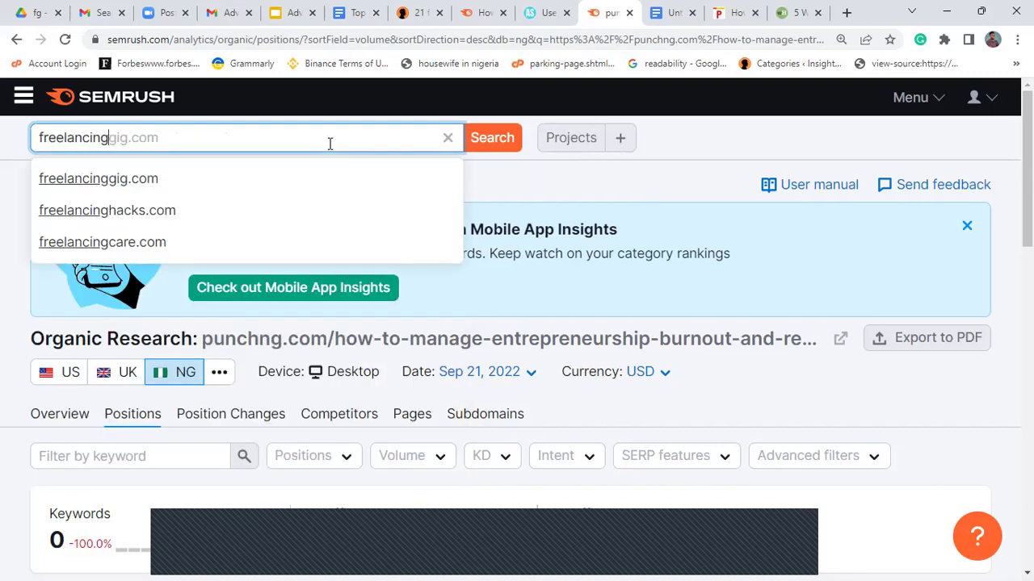
key(Return)
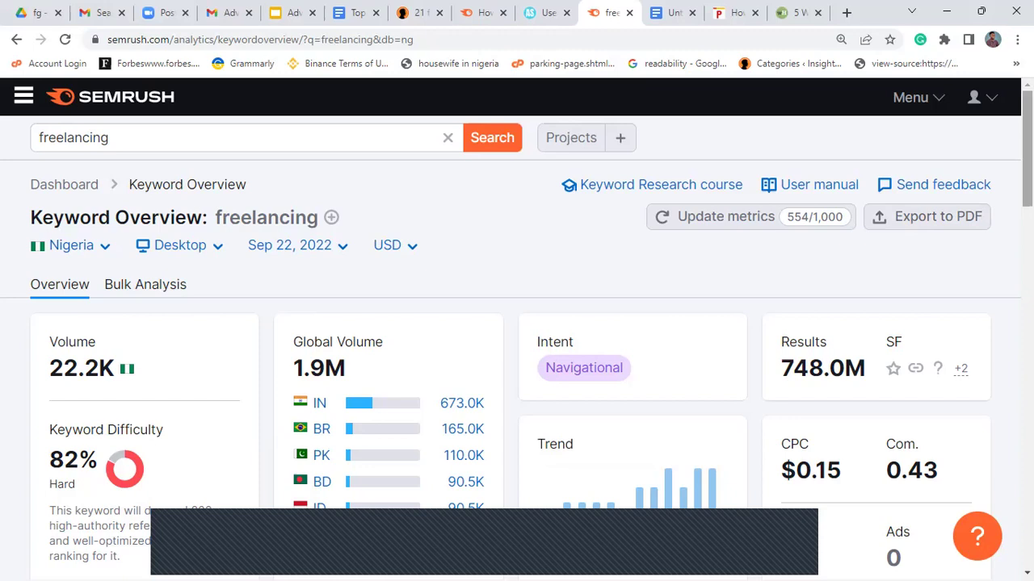
Switch the freelancing overview from Desktop to Mobile data
scroll(516, 329, down, 1)
scroll(986, 206, down, 1)
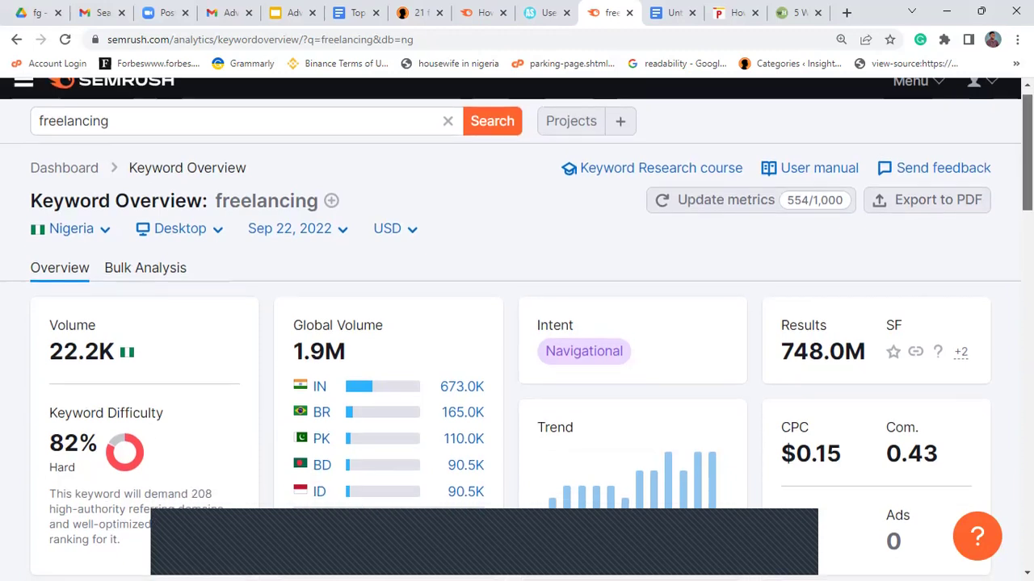
click(158, 220)
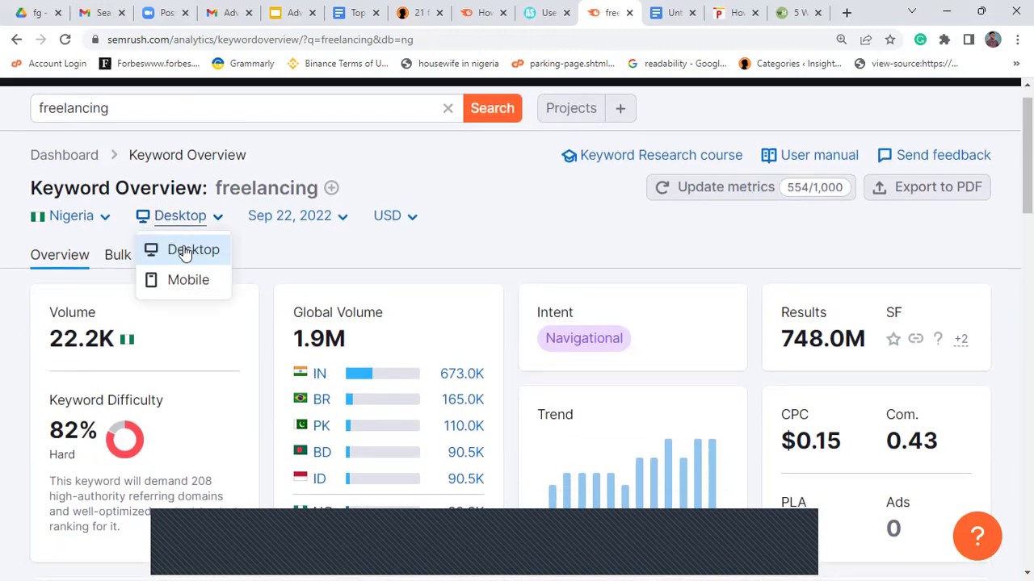
click(202, 289)
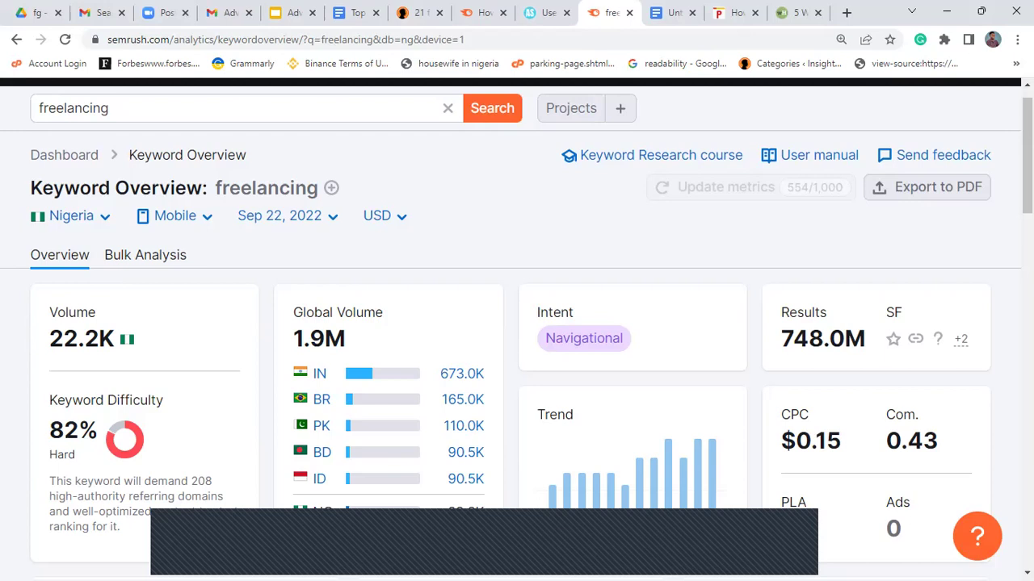
Scroll to the keyword ideas cards and open the full list of 983 questions
scroll(517, 328, down, 2)
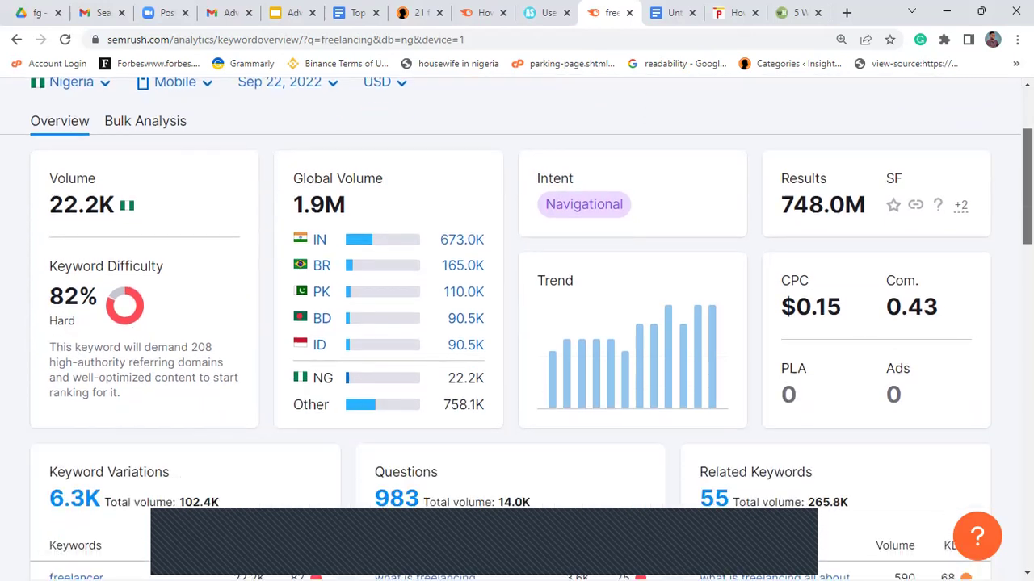
scroll(517, 328, down, 2)
scroll(517, 328, down, 3)
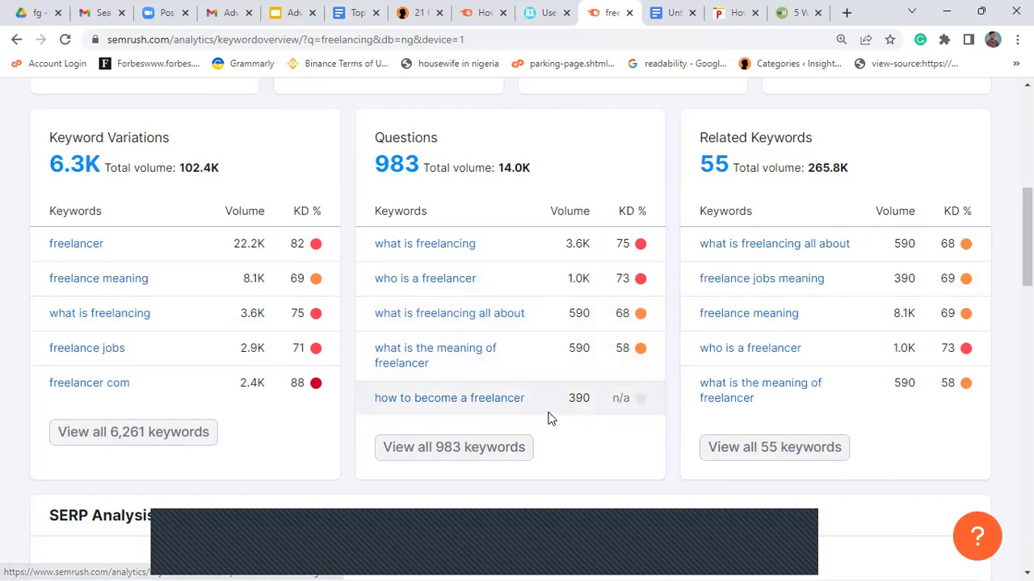
click(457, 451)
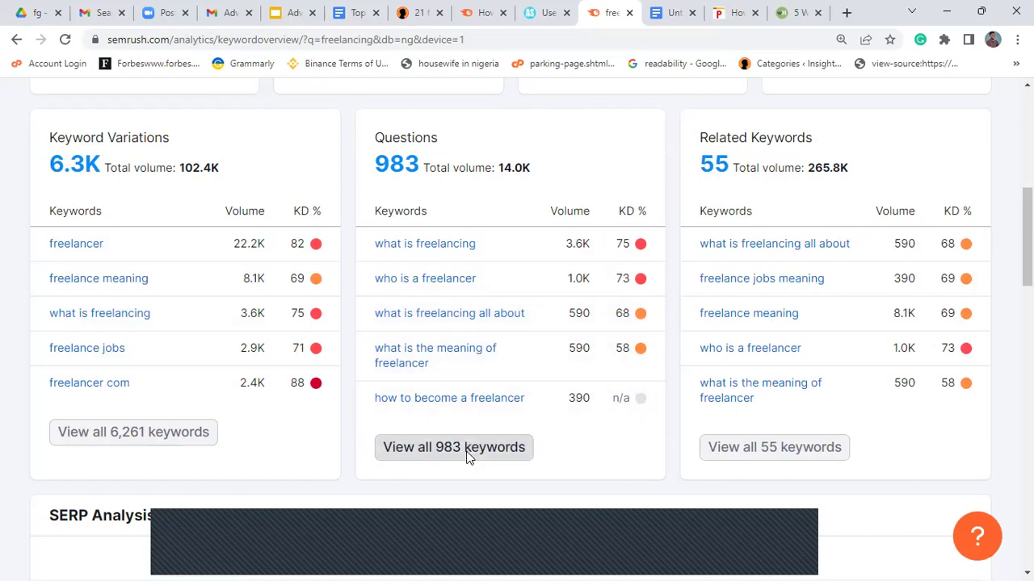
Open the full 983-keyword freelancing questions list and scroll through the table
right_click(494, 441)
click(418, 460)
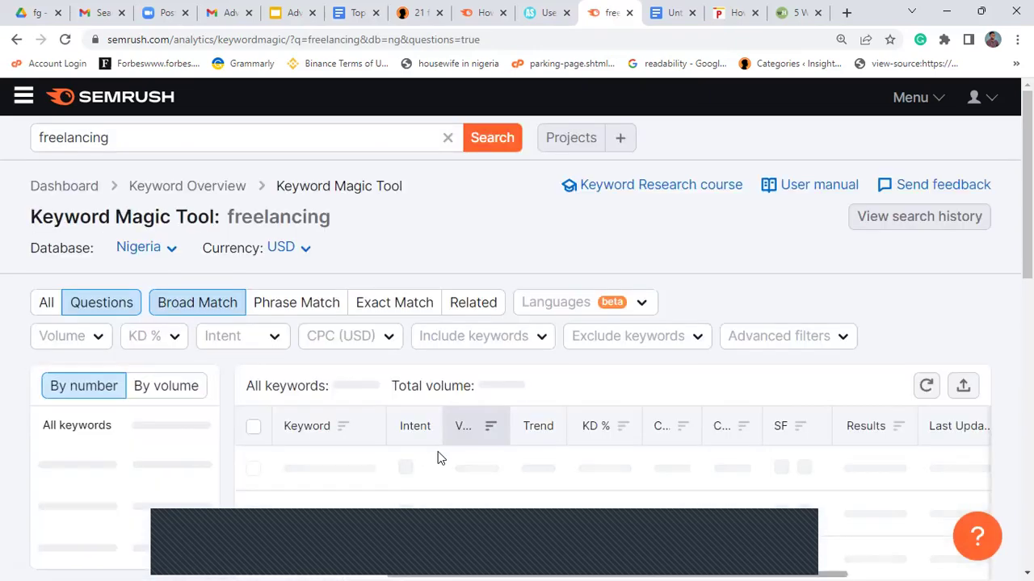
scroll(517, 323, down, 2)
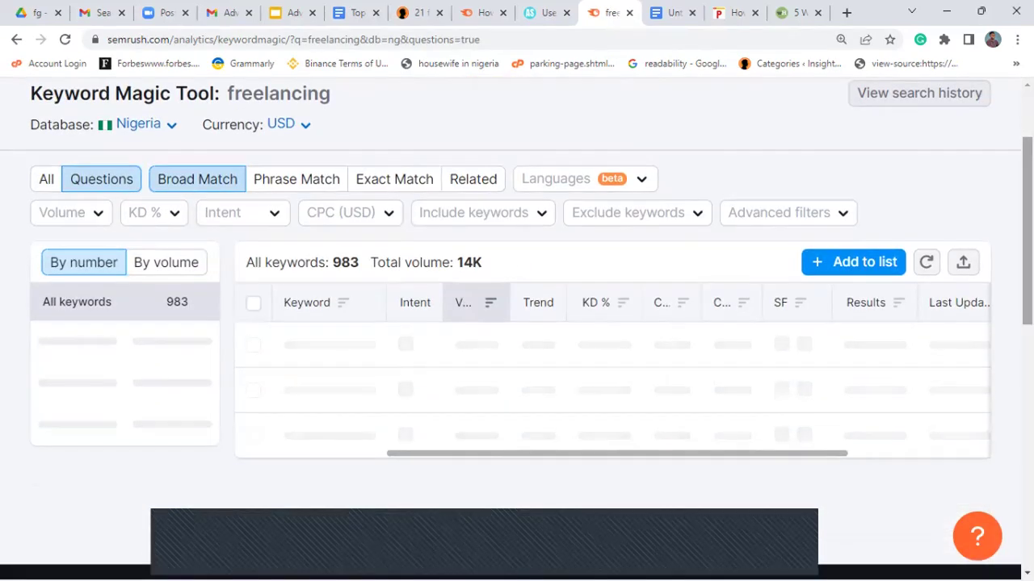
scroll(517, 323, down, 2)
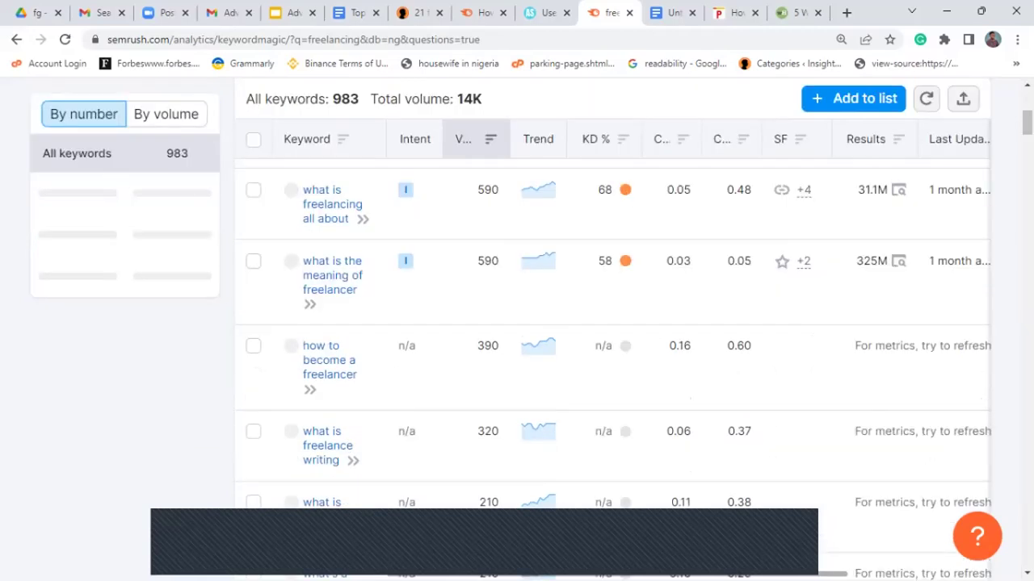
scroll(612, 339, down, 3)
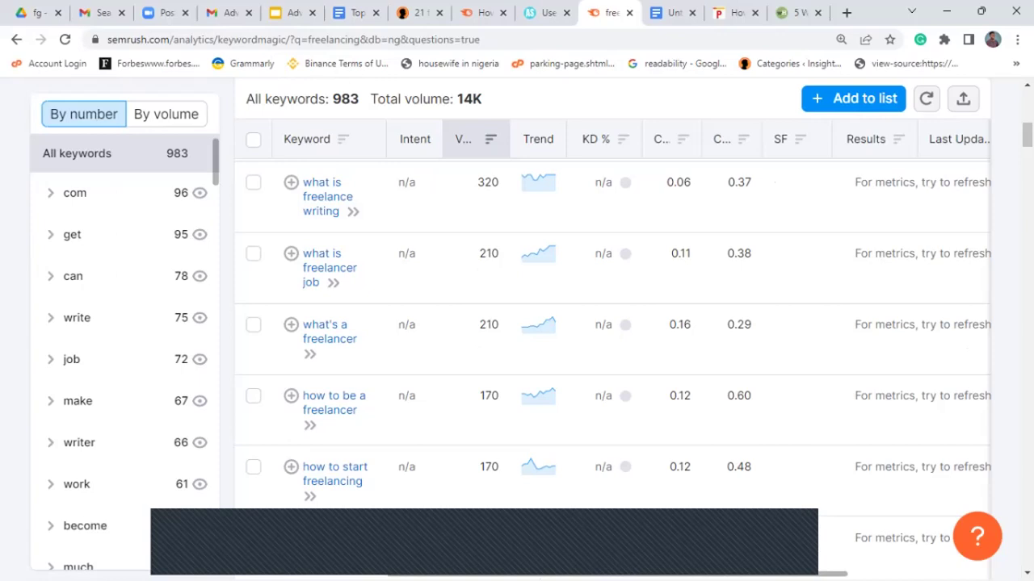
scroll(613, 339, down, 3)
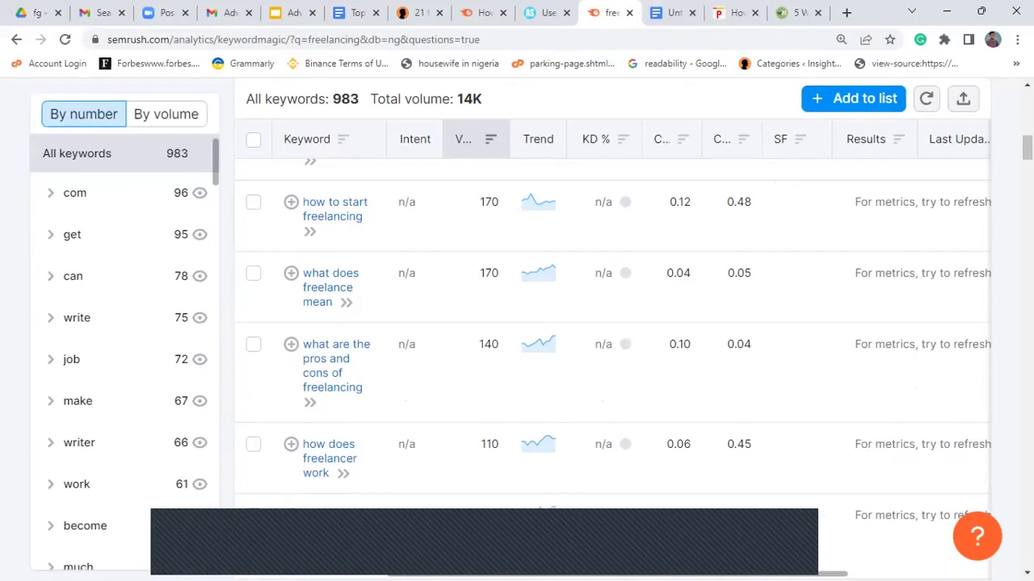
scroll(612, 339, down, 3)
scroll(612, 339, up, 8)
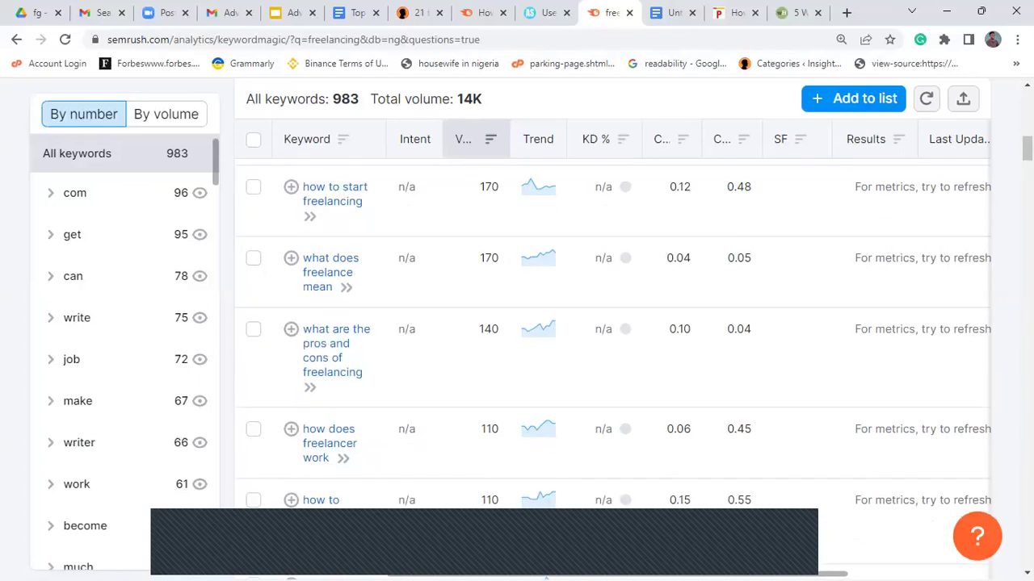
scroll(612, 339, down, 8)
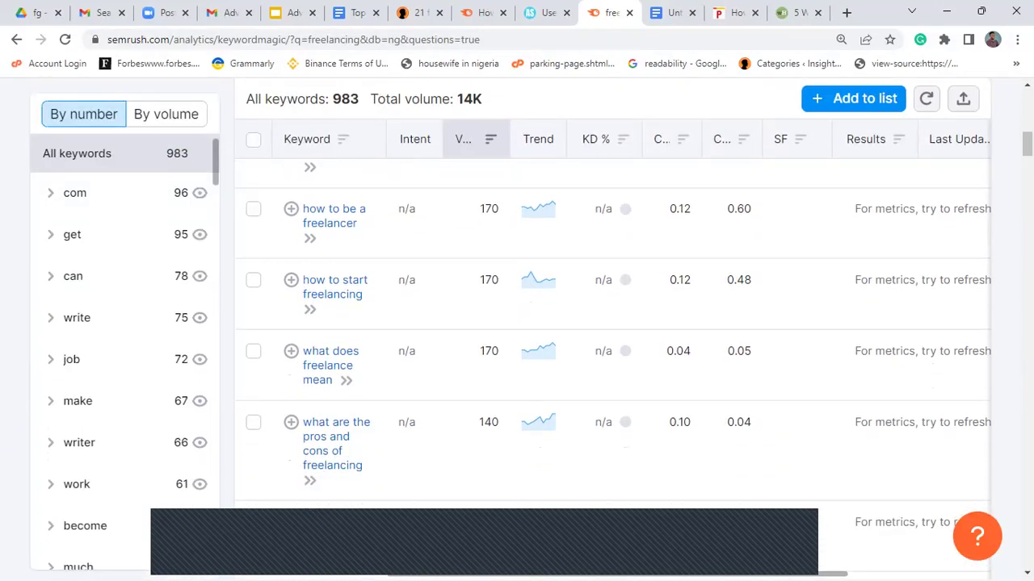
scroll(201, 169, up, 4)
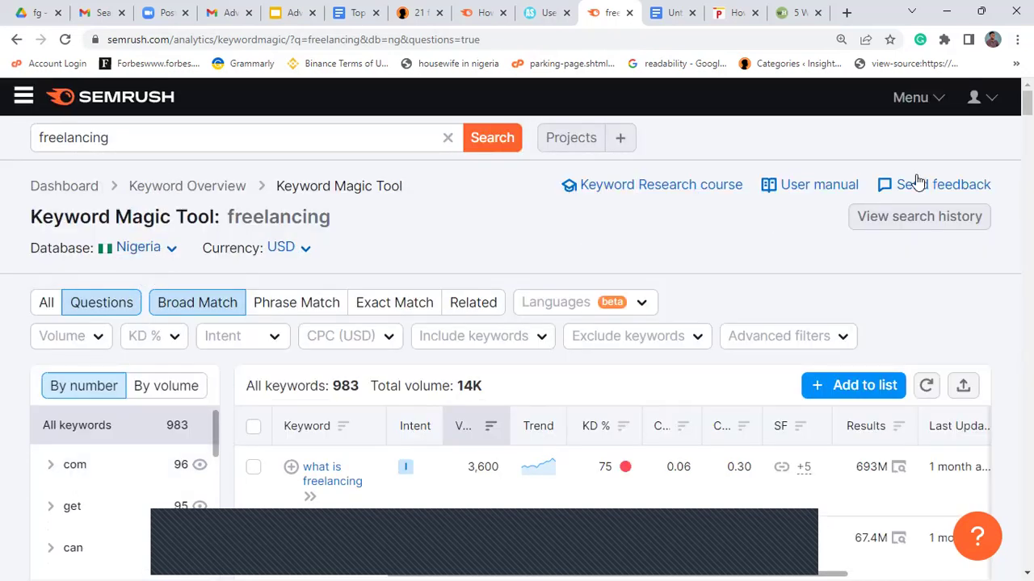
drag(1027, 104, 1027, 145)
scroll(446, 297, down, 5)
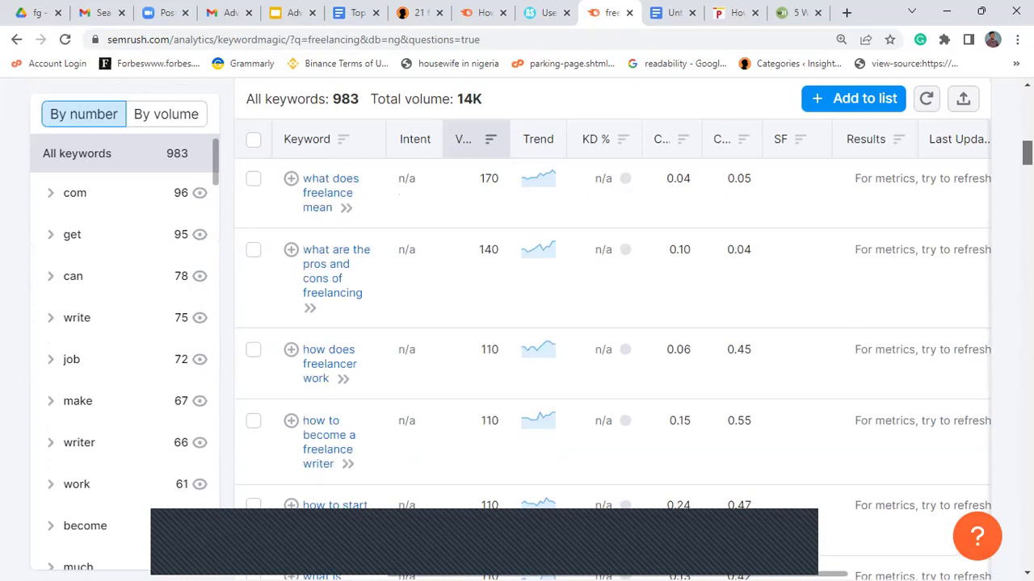
scroll(429, 298, up, 5)
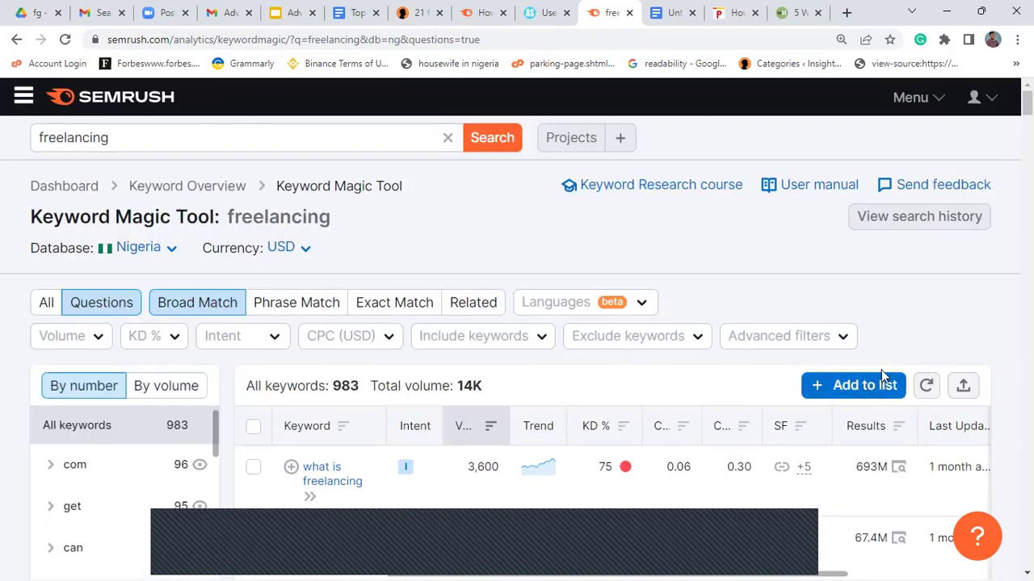
Export all 983 freelancing question keywords in CSV format
click(963, 387)
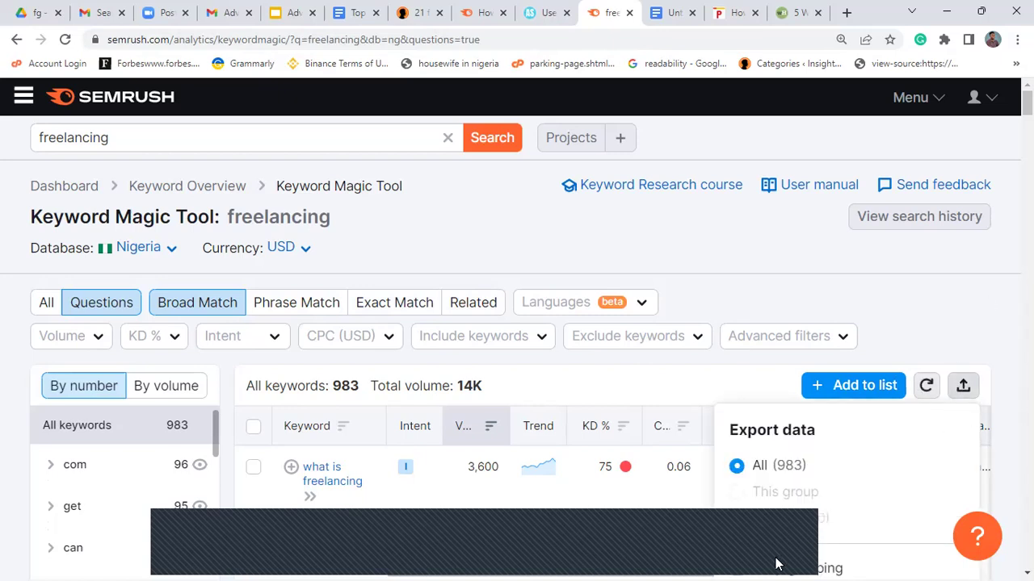
scroll(776, 564, down, 3)
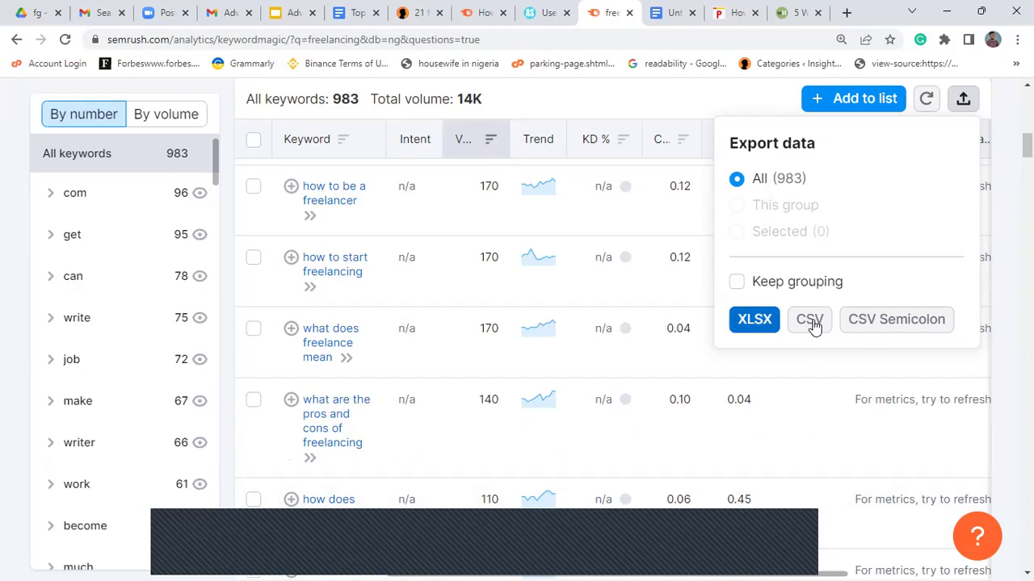
click(814, 323)
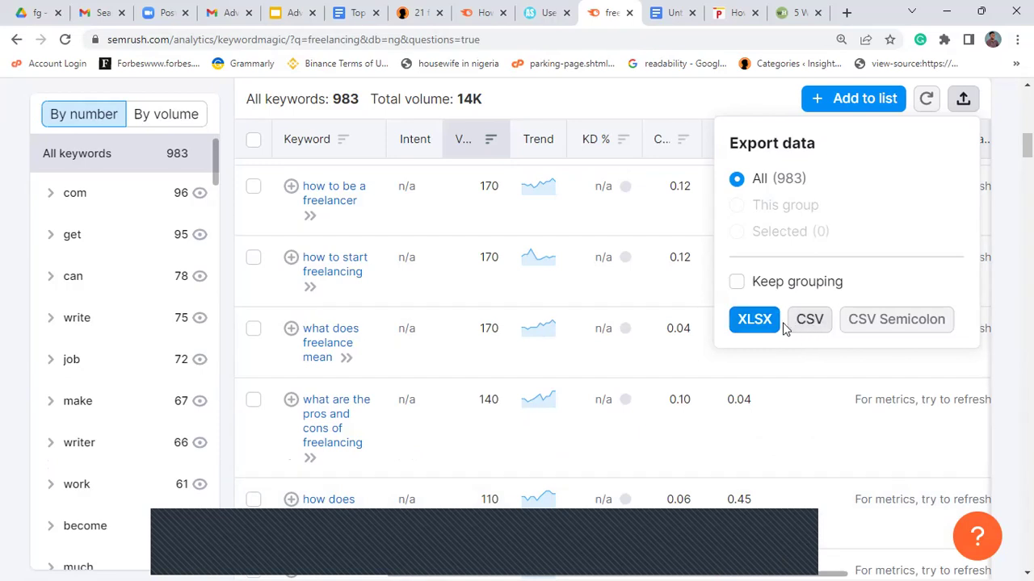
click(755, 320)
click(810, 322)
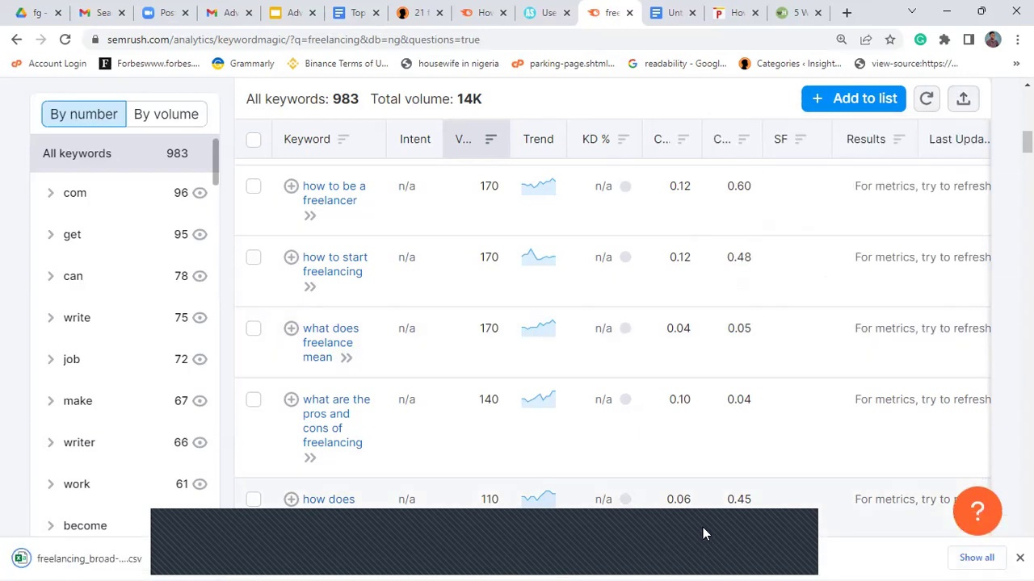
Open the downloaded freelancing CSV and select the 'what are the pros and cons of freelancing' keyword
click(117, 560)
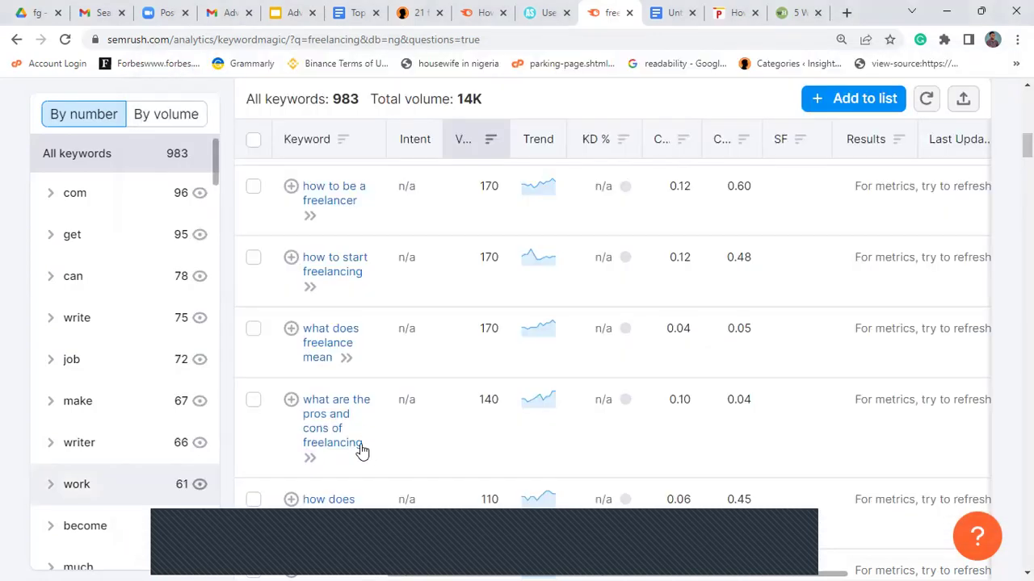
drag(365, 449, 299, 396)
Copy 'what are the pros and cons of freelancing' and search it on Google in a new tab
right_click(304, 397)
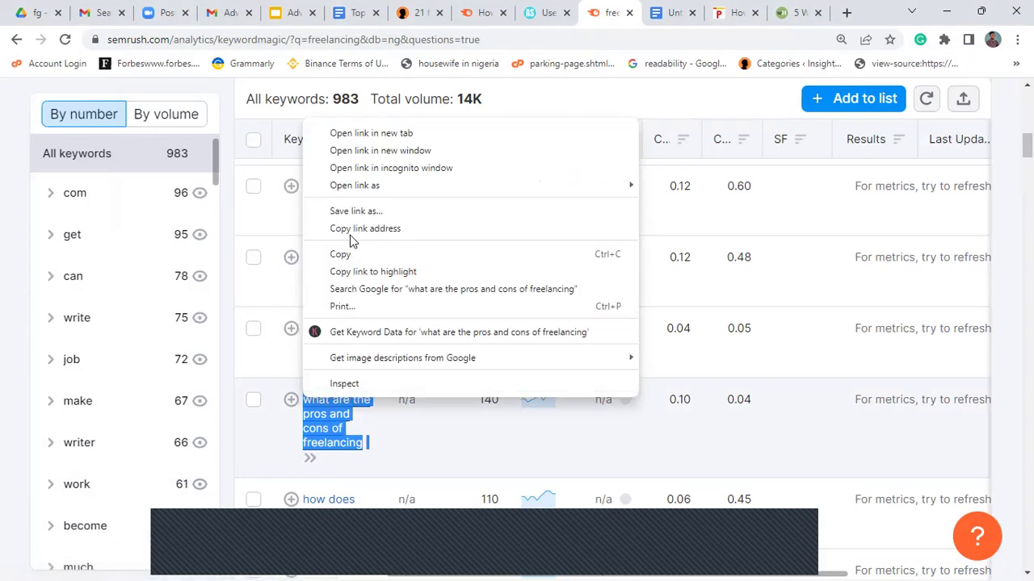
click(357, 256)
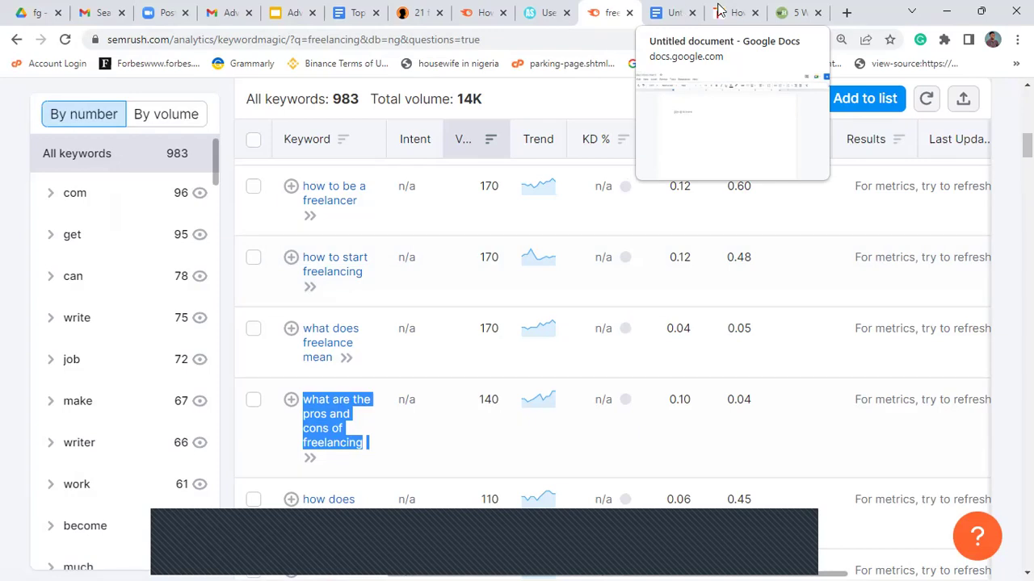
click(846, 13)
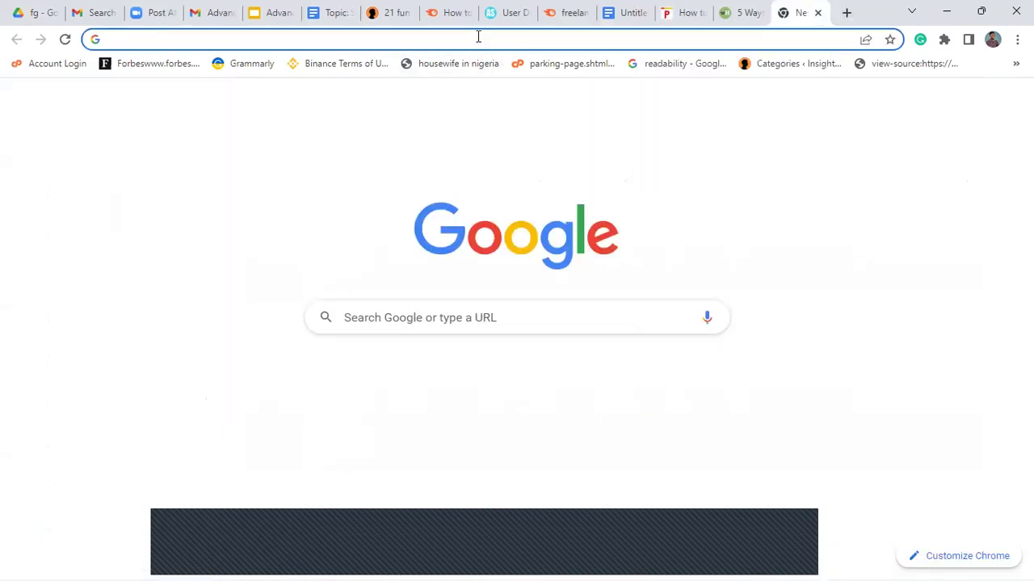
right_click(477, 39)
click(523, 154)
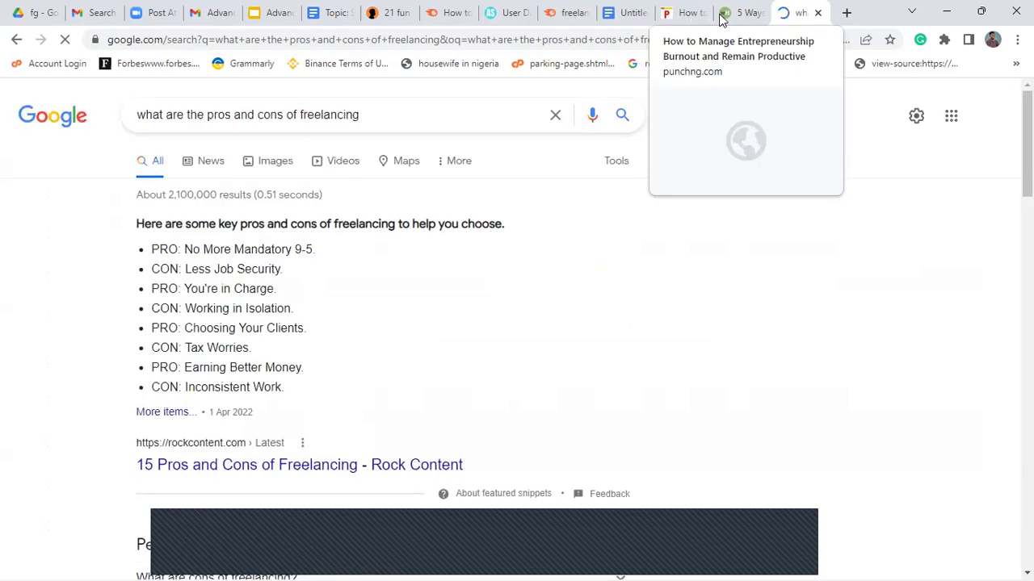
click(557, 10)
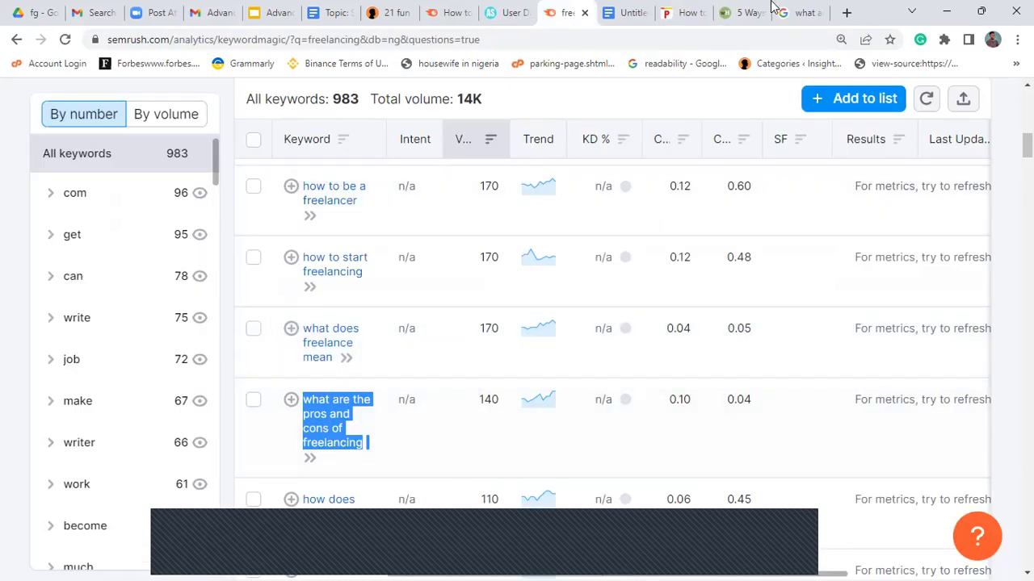
click(793, 14)
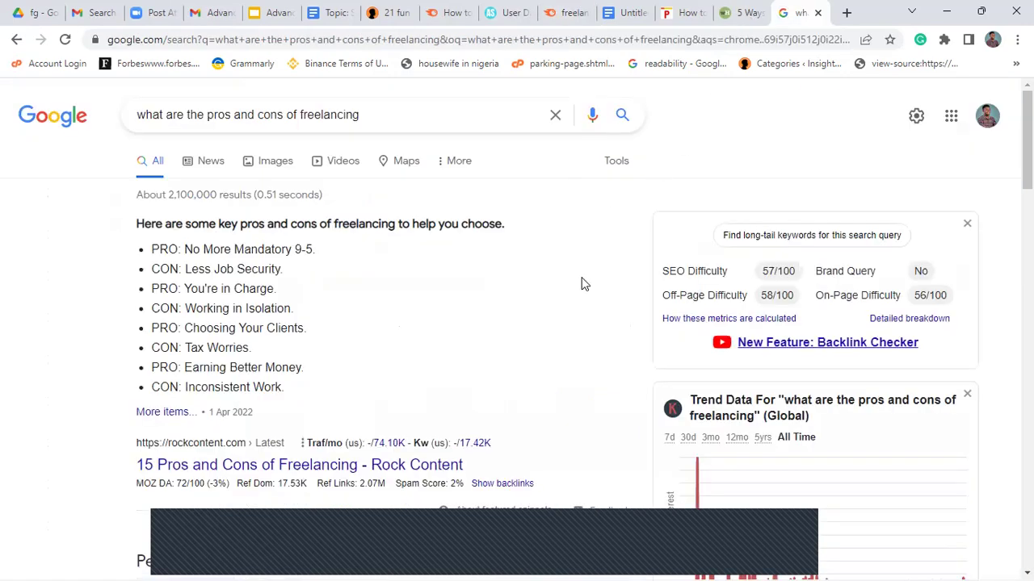
Scroll through the Google results and keyword suggestions for the pros and cons of freelancing
scroll(1027, 145, down, 3)
scroll(517, 323, down, 5)
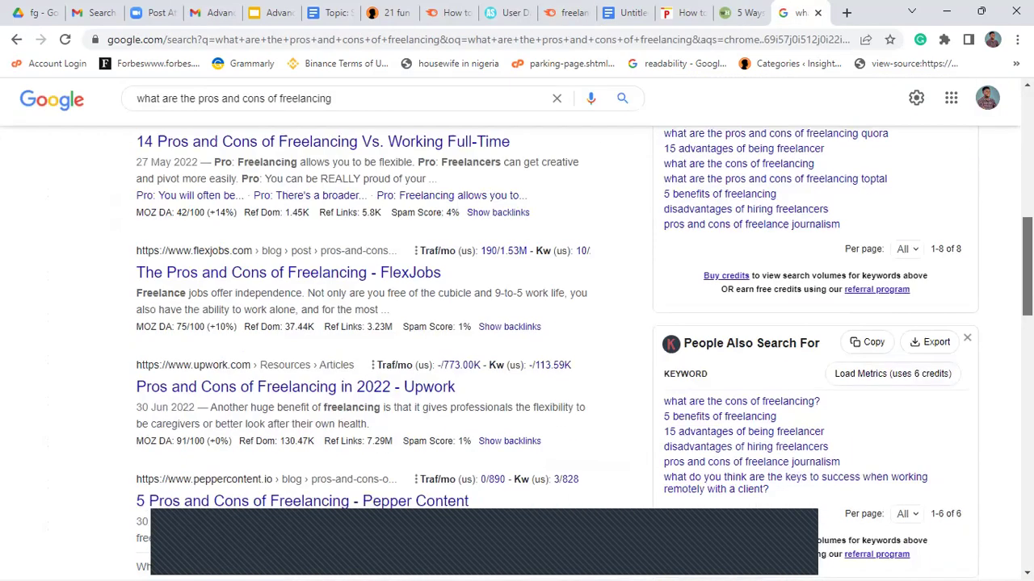
scroll(516, 323, down, 1)
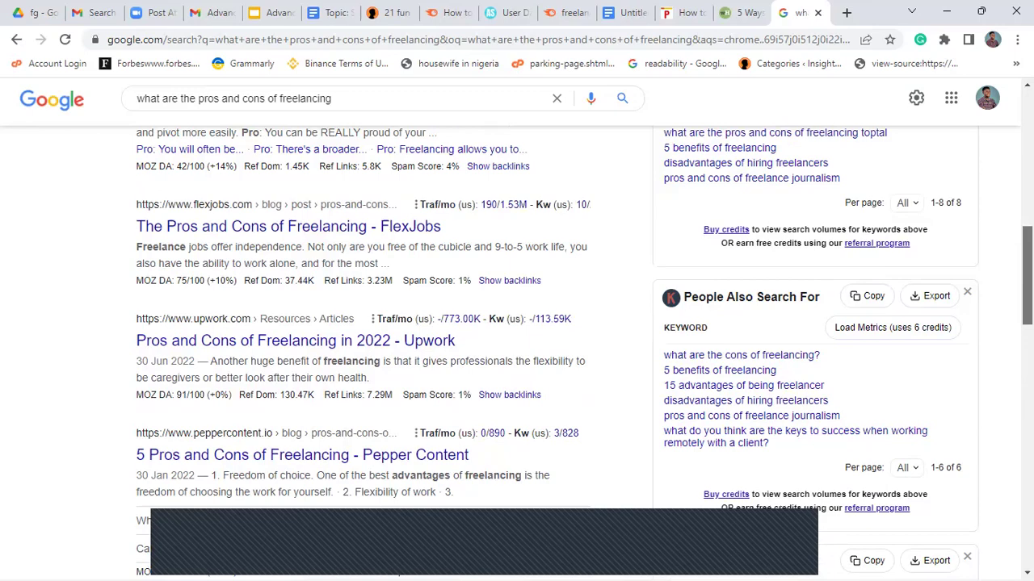
scroll(517, 323, down, 3)
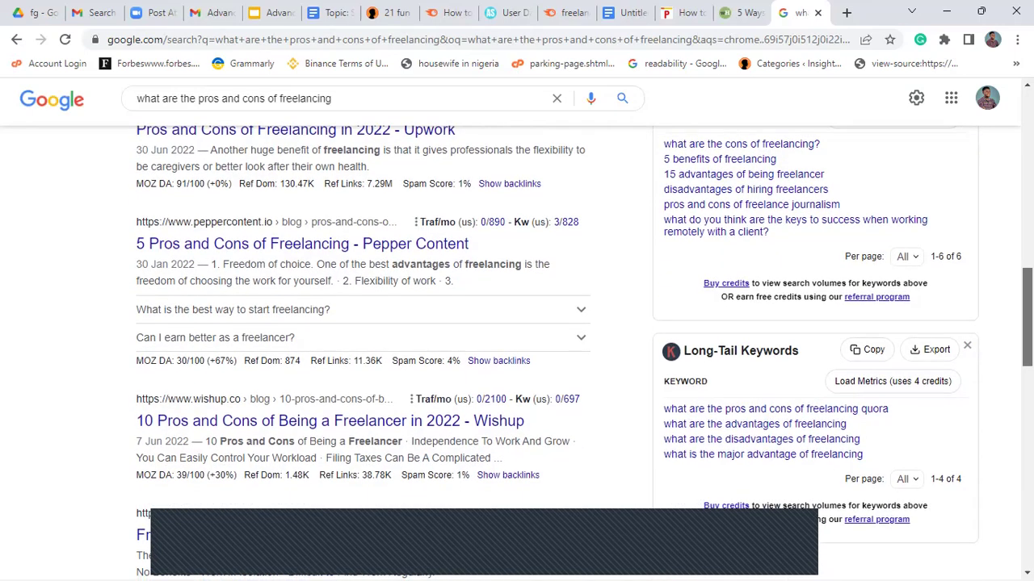
scroll(517, 323, down, 4)
scroll(517, 323, down, 2)
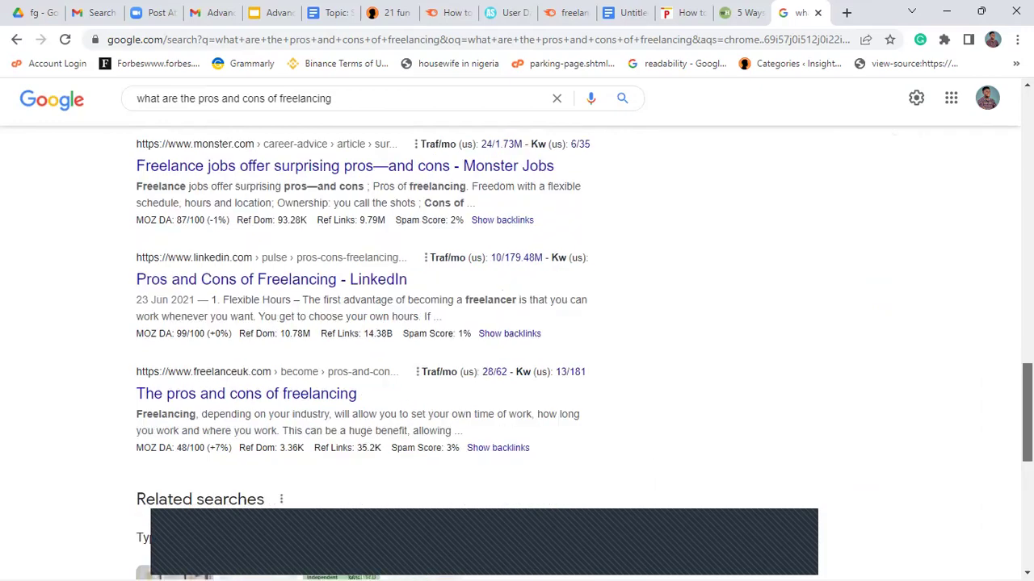
scroll(517, 323, up, 2)
scroll(517, 324, up, 10)
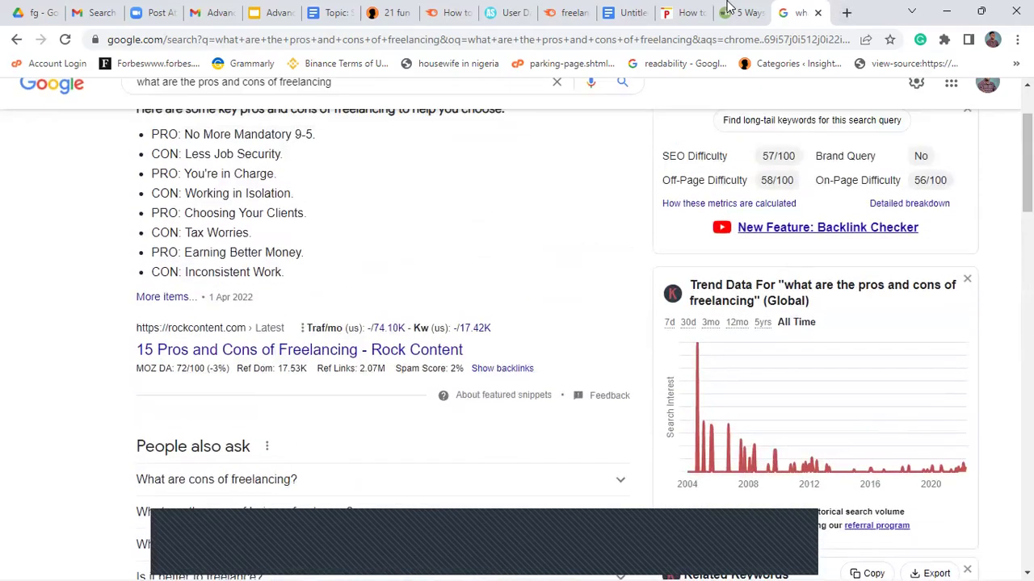
Flip through the Punch and wikiHow tabs and return to the Semrush freelancing keyword list
click(687, 13)
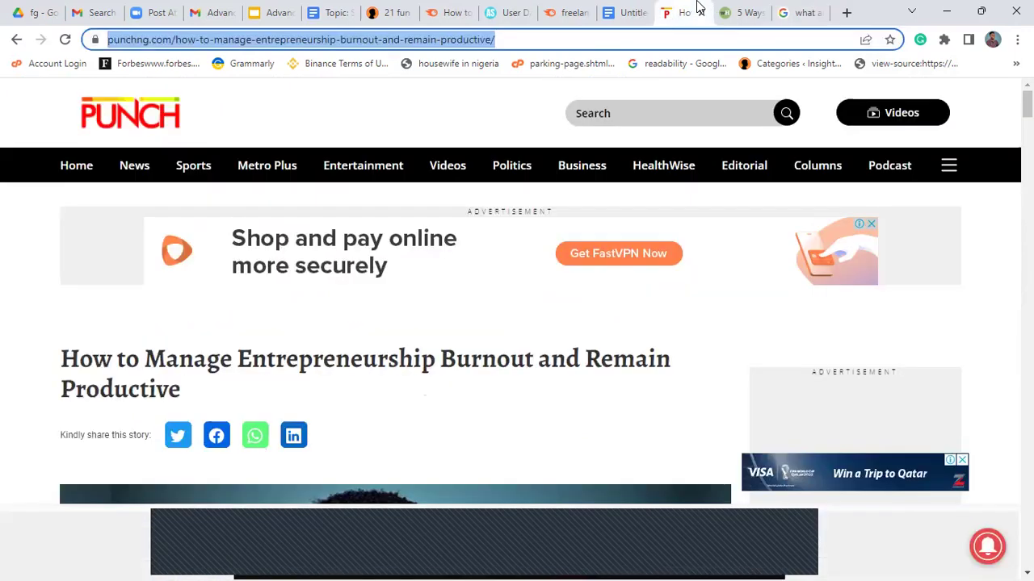
click(758, 12)
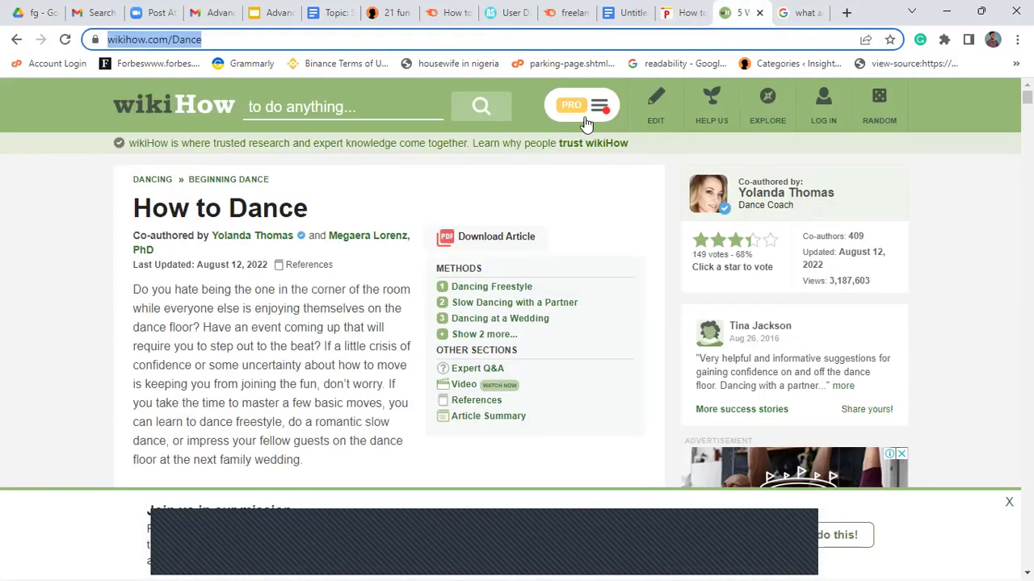
click(638, 11)
click(564, 13)
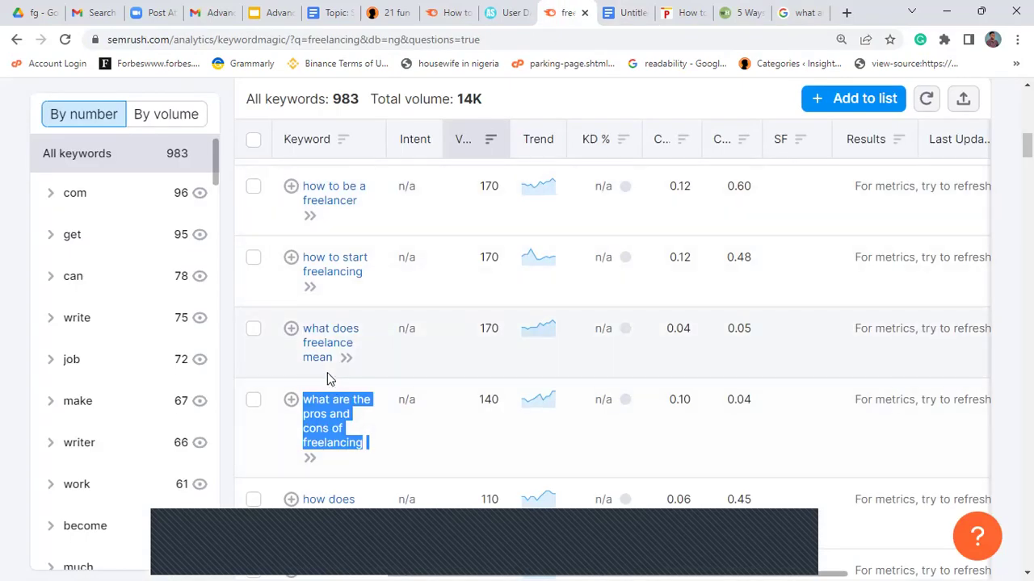
Copy the link of the 'how to start freelancing' keyword
drag(372, 277, 310, 257)
right_click(309, 257)
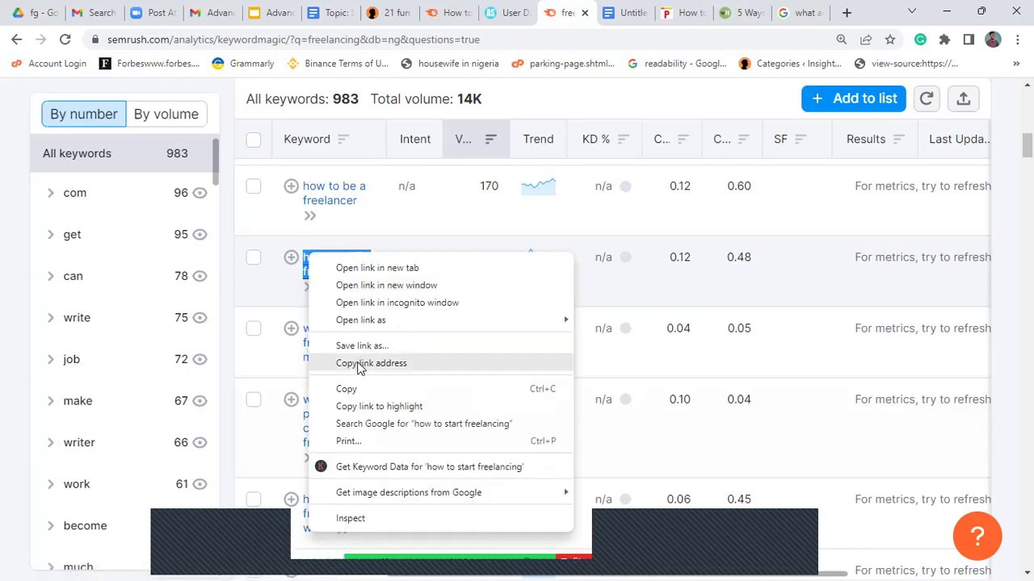
click(346, 387)
Change the seed keyword from freelancing to upwork and load its question keywords
scroll(120, 322, up, 10)
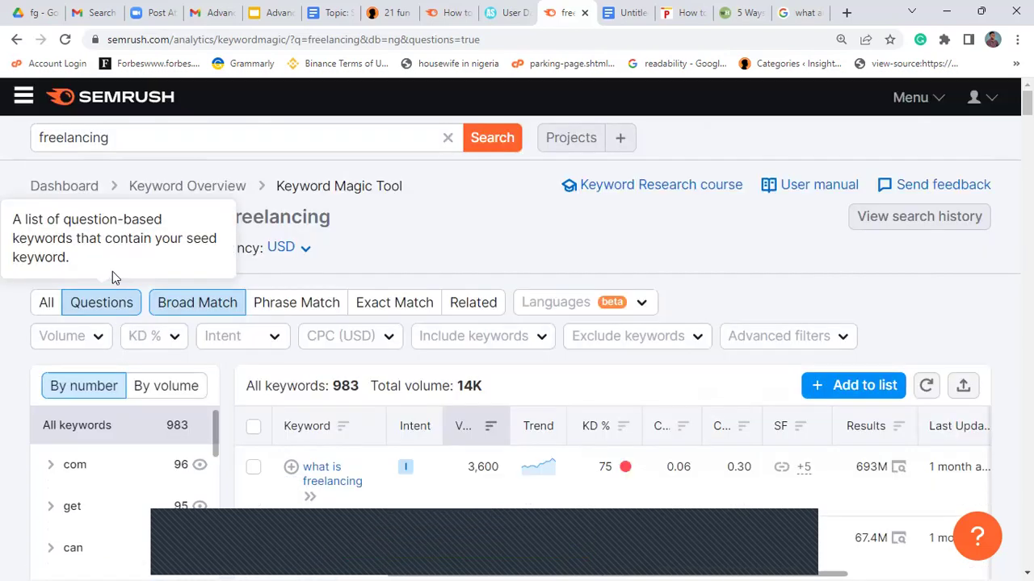
click(125, 141)
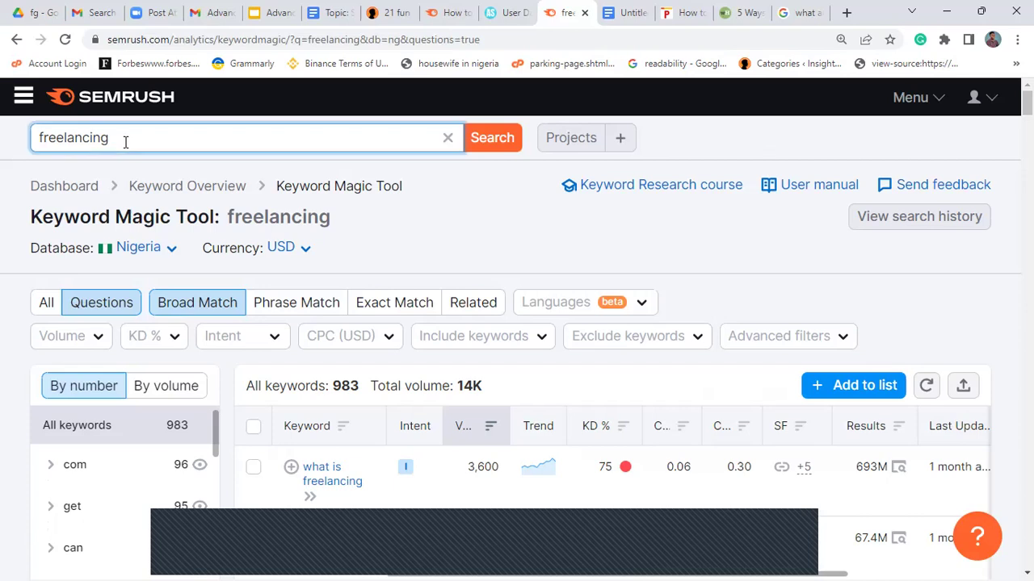
text(up)
key(ctrl+a)
text(upworlk)
key(Return)
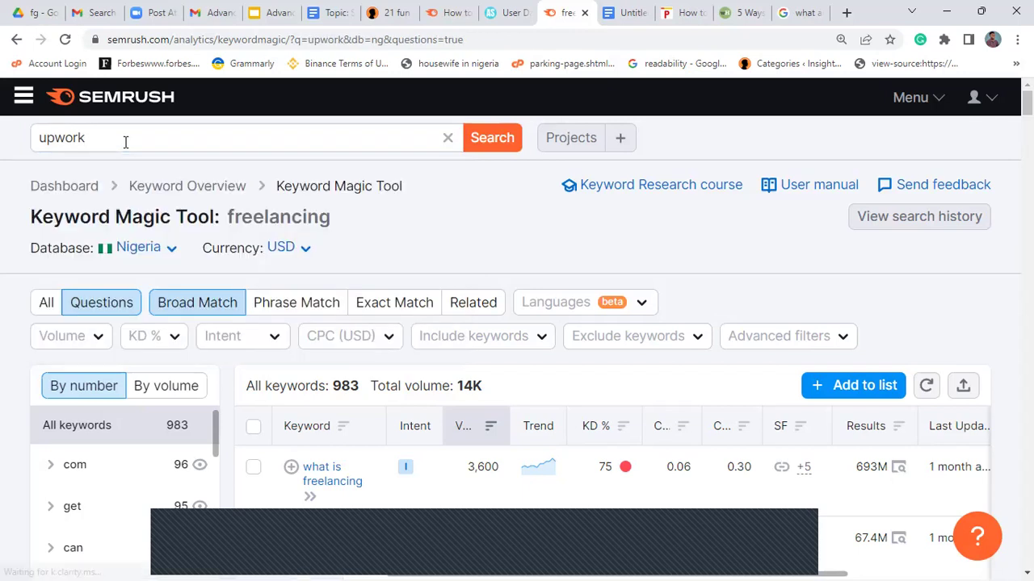
click(499, 137)
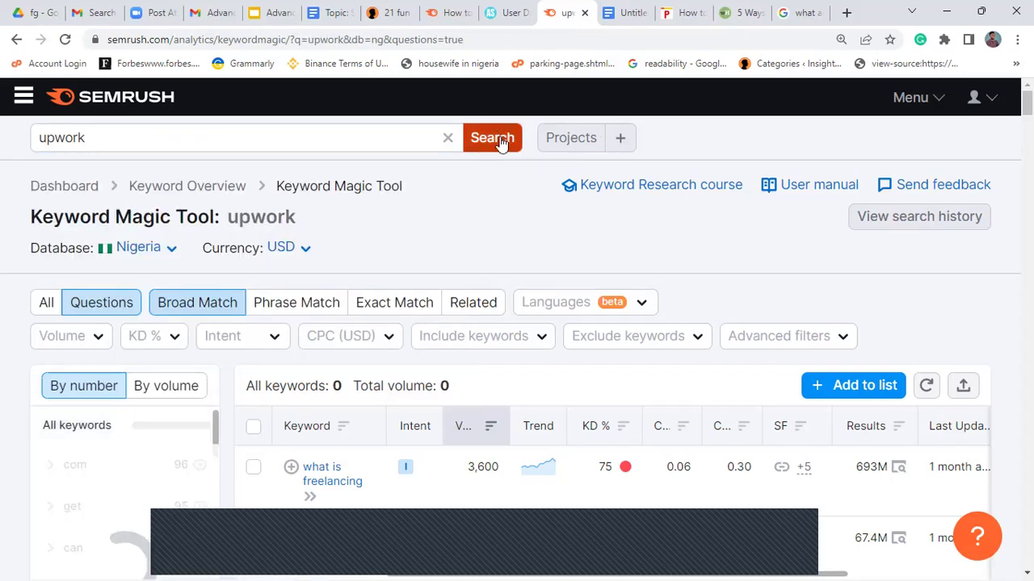
Scroll the 674 upwork question keywords and bring up link options for 'how to write upwork proposal'
scroll(517, 323, down, 3)
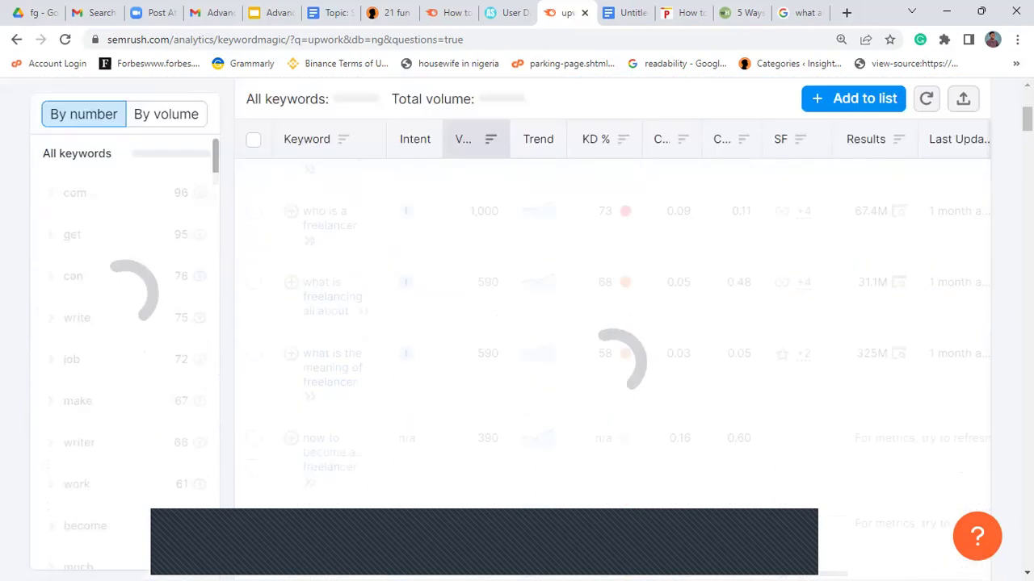
scroll(517, 323, up, 2)
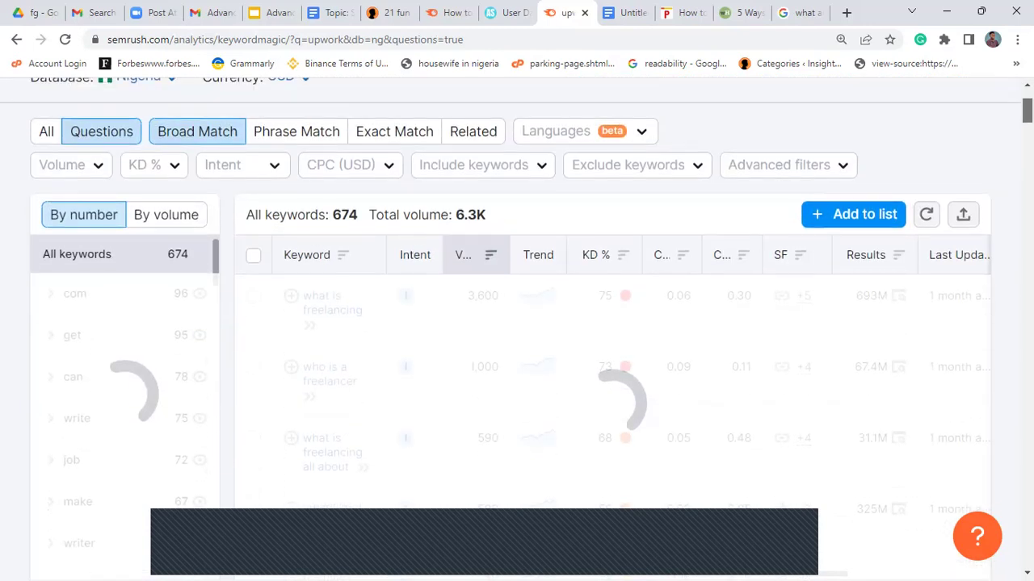
scroll(517, 323, up, 2)
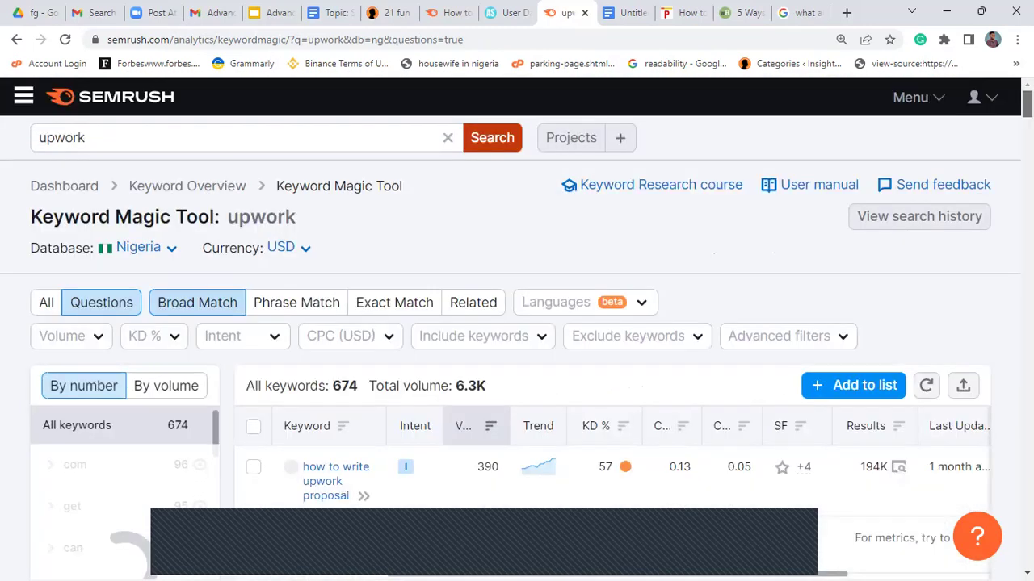
scroll(517, 323, down, 1)
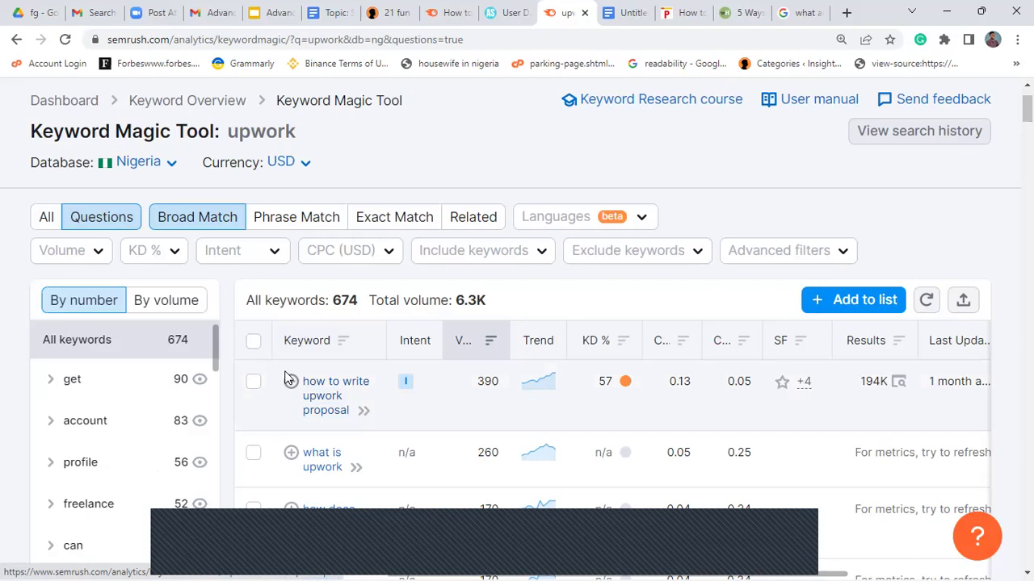
scroll(181, 174, up, 1)
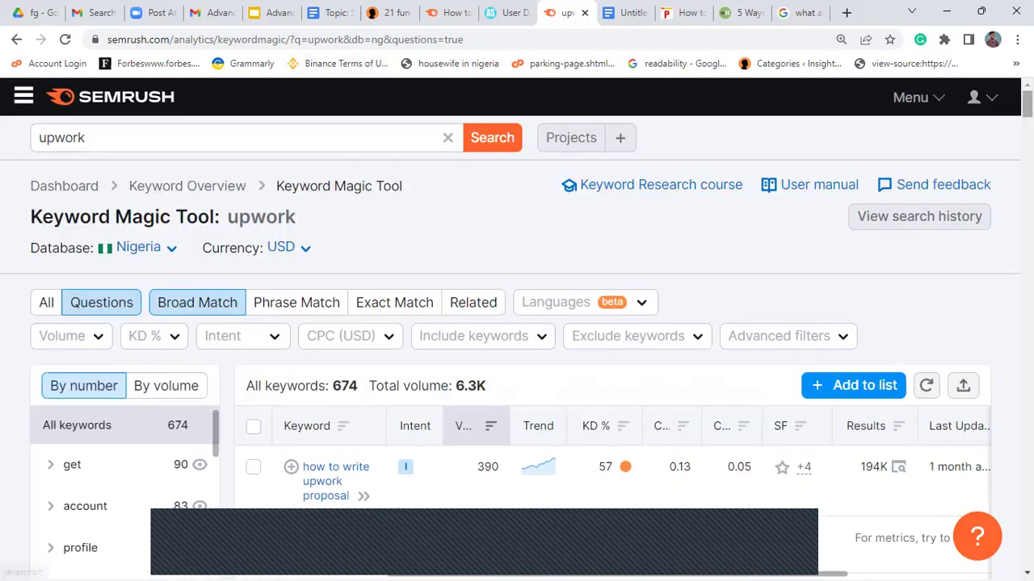
scroll(517, 323, down, 4)
scroll(517, 323, up, 1)
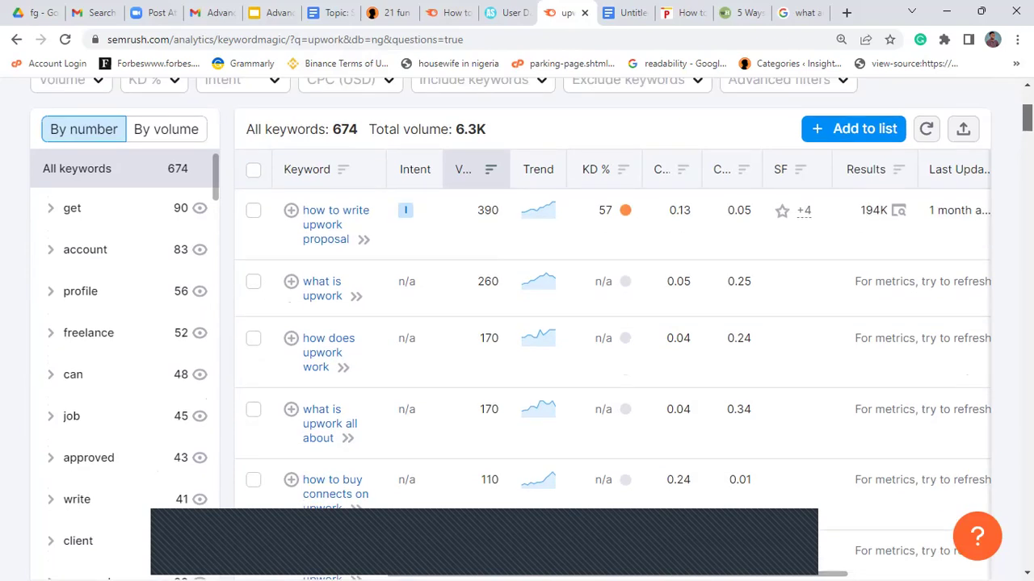
right_click(341, 214)
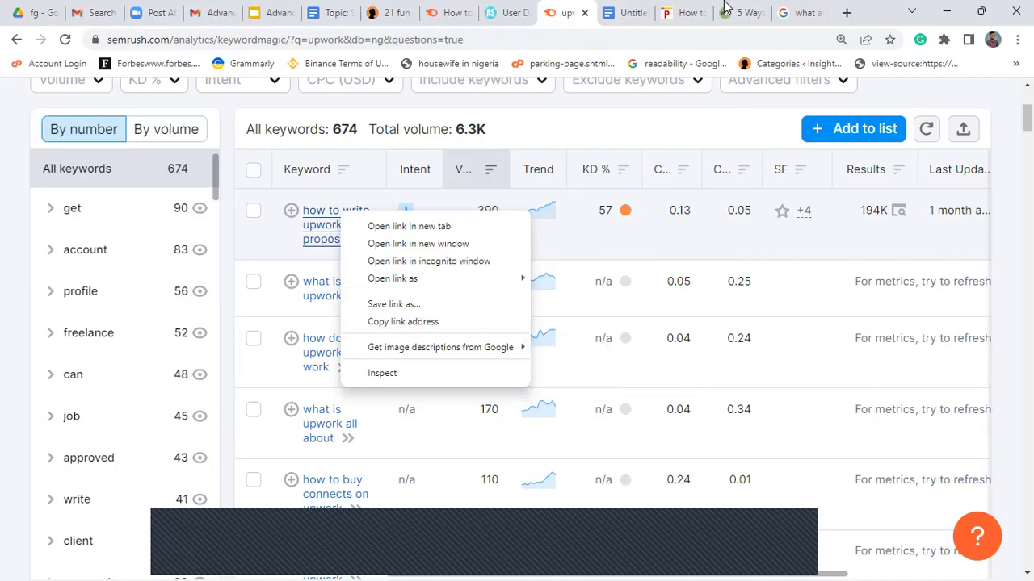
Search Google for 'how to write upwork proposal' and scroll through the results
click(796, 7)
click(795, 8)
click(742, 37)
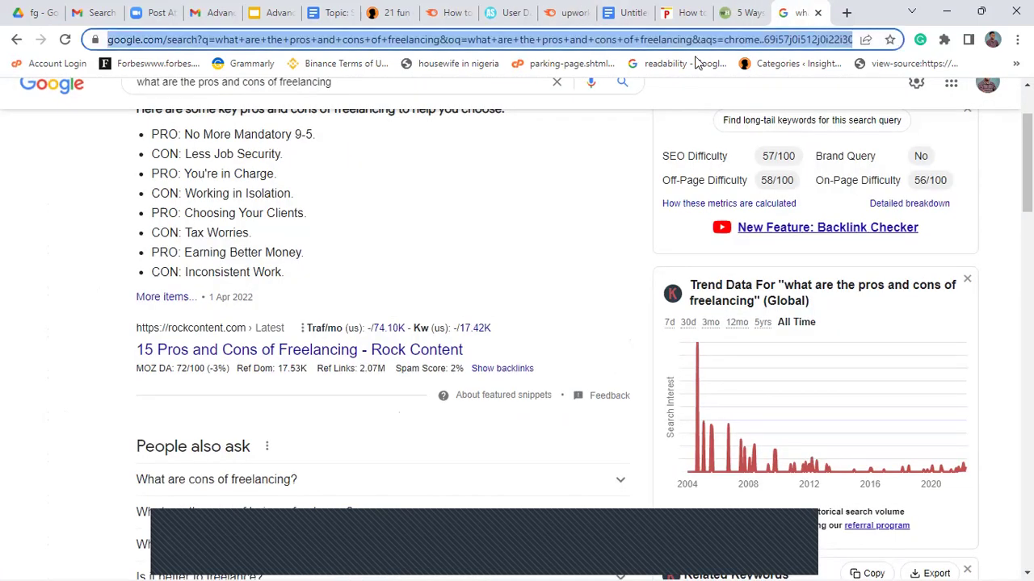
text(how to )
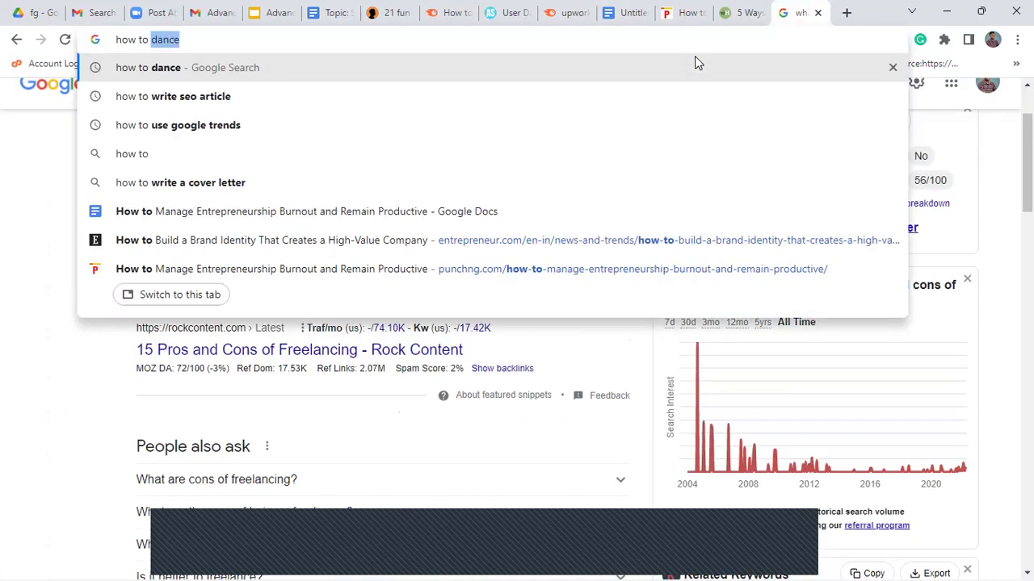
text(write upwork )
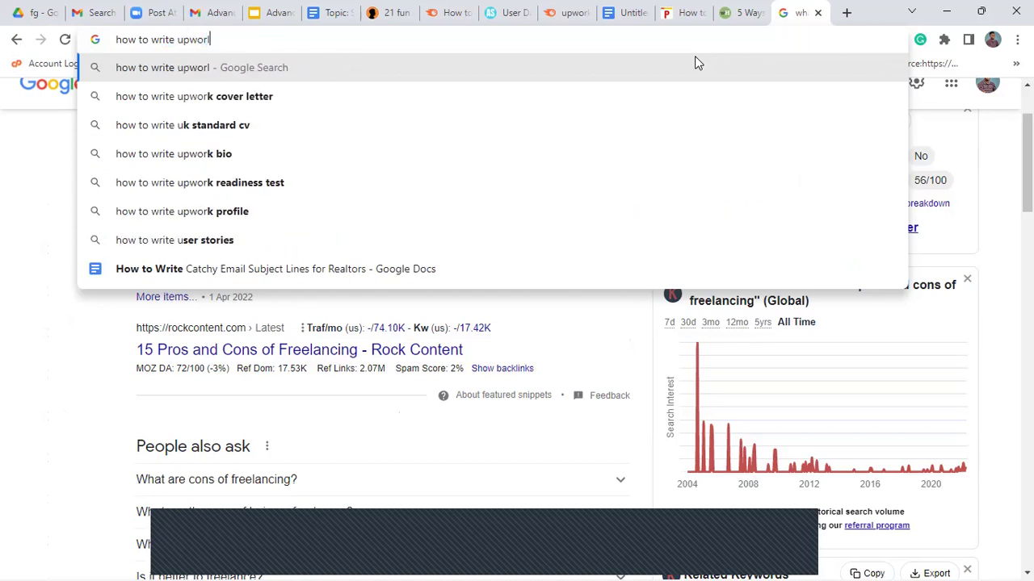
text(po)
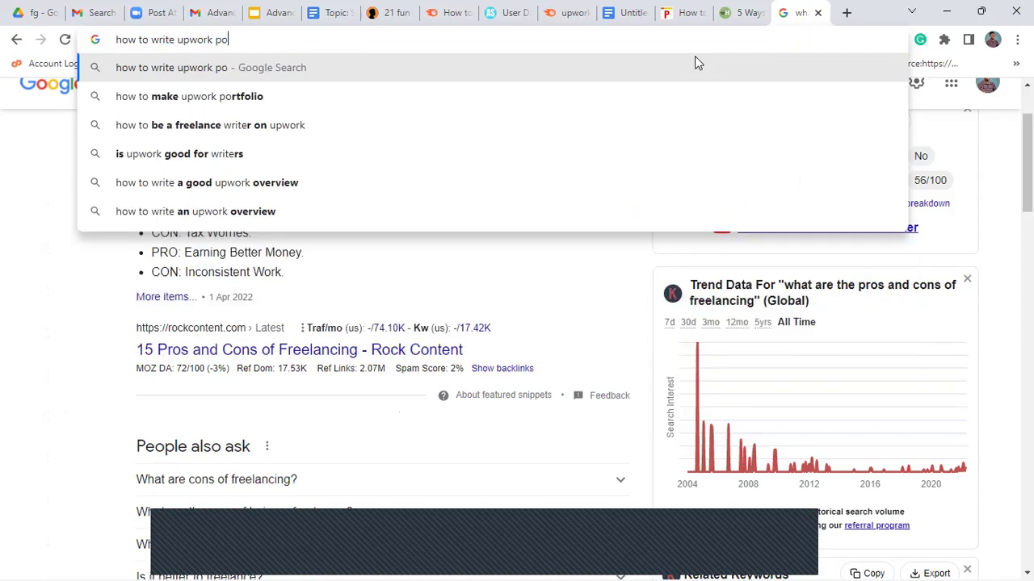
key(BackSpace)
text(roposal)
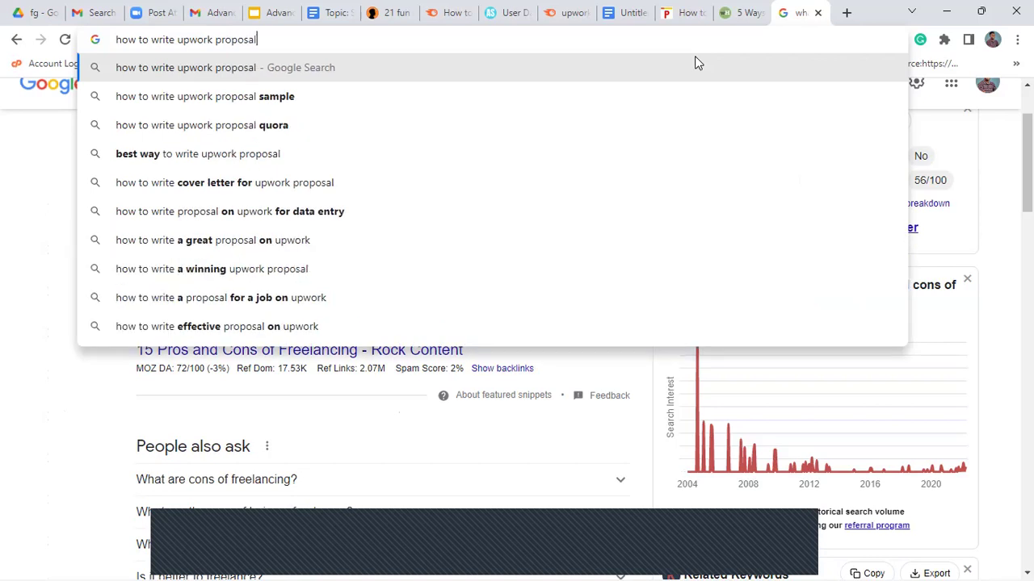
key(Return)
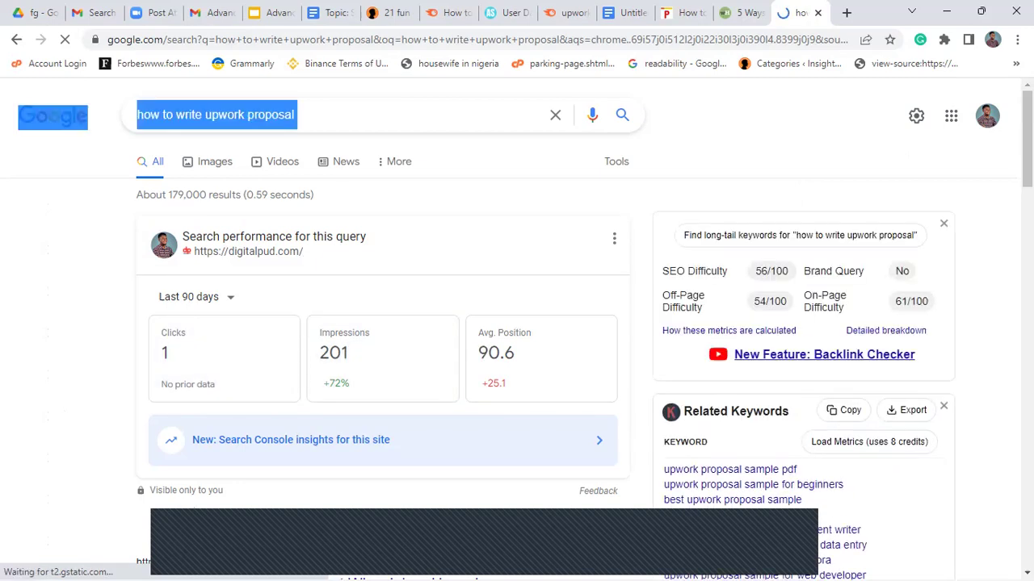
scroll(517, 323, down, 4)
scroll(517, 323, down, 2)
scroll(517, 323, up, 1)
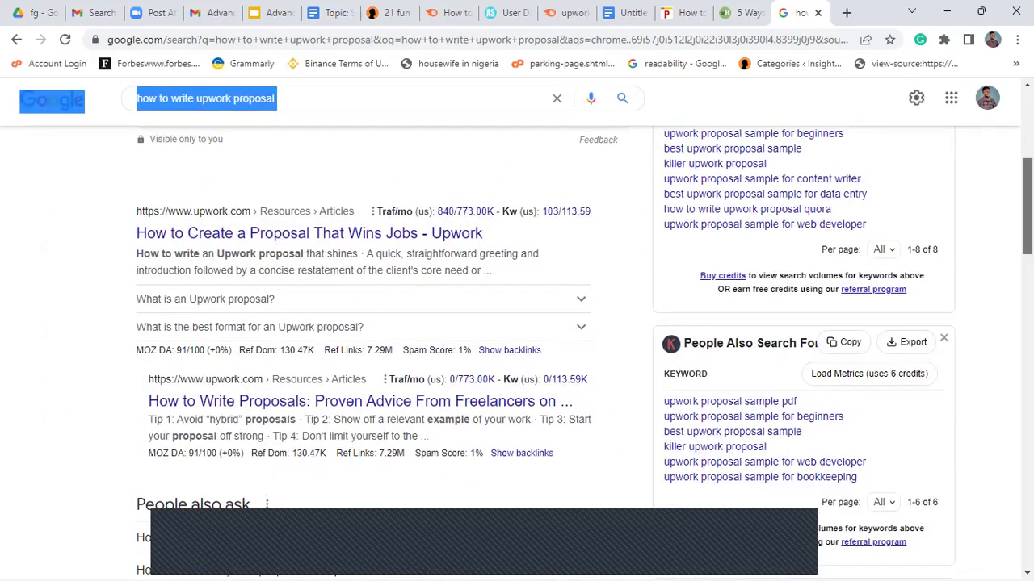
scroll(517, 323, down, 5)
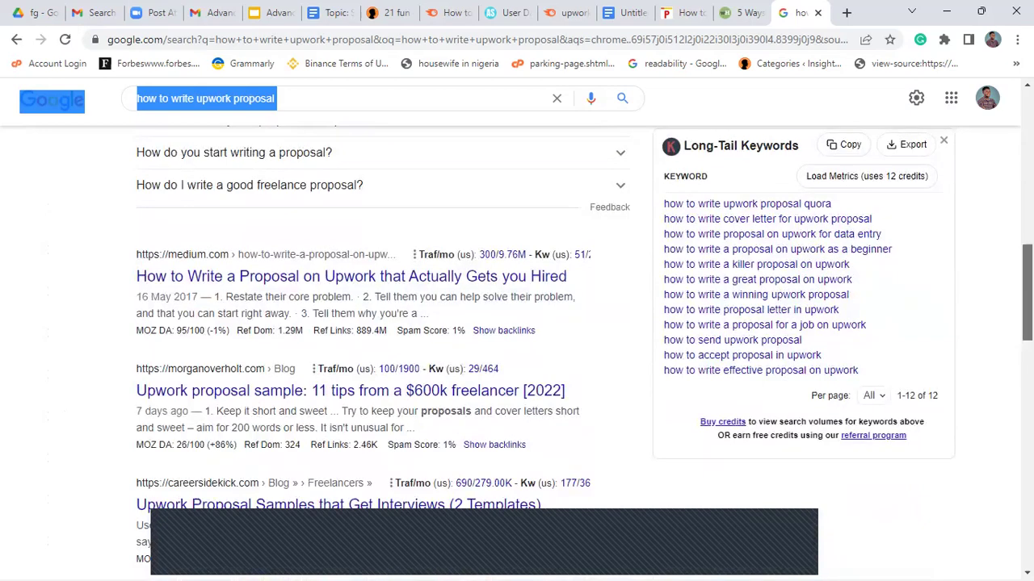
scroll(517, 323, down, 1)
scroll(517, 353, down, 4)
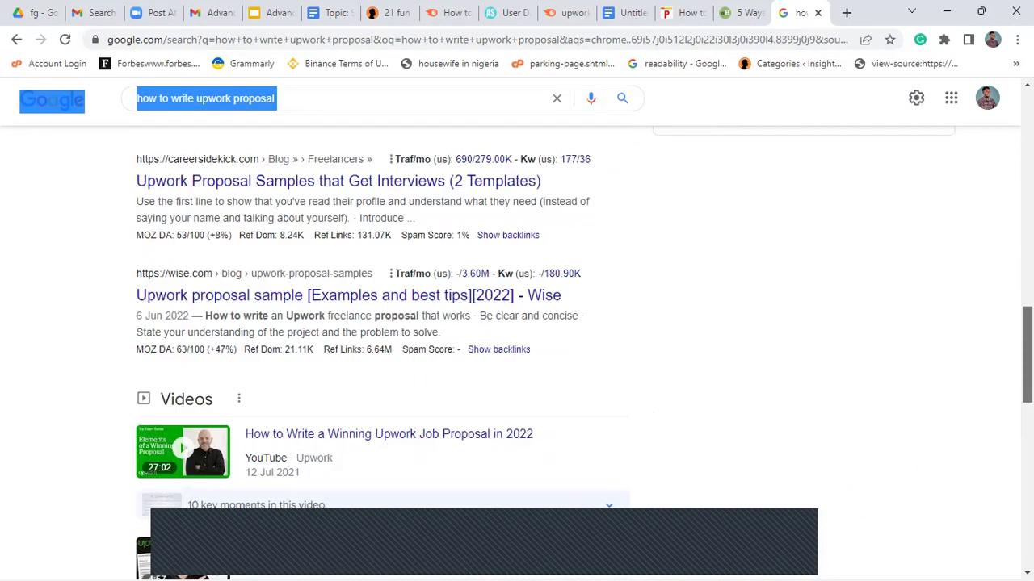
scroll(1001, 193, up, 12)
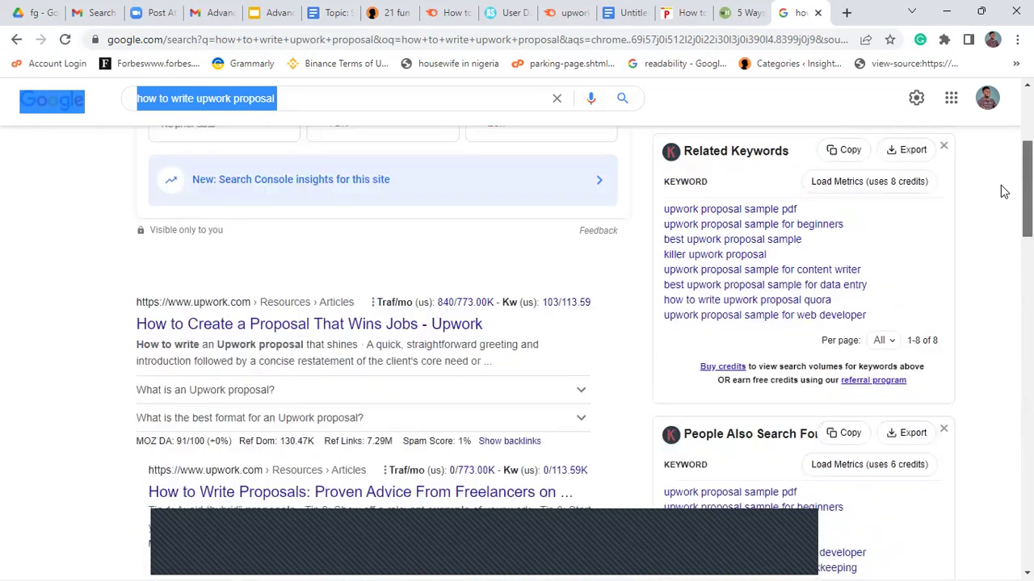
Refine the query to 'how to write upwork proposal in nigeria' and scroll down to the insight.ng article
click(323, 83)
text(in ni)
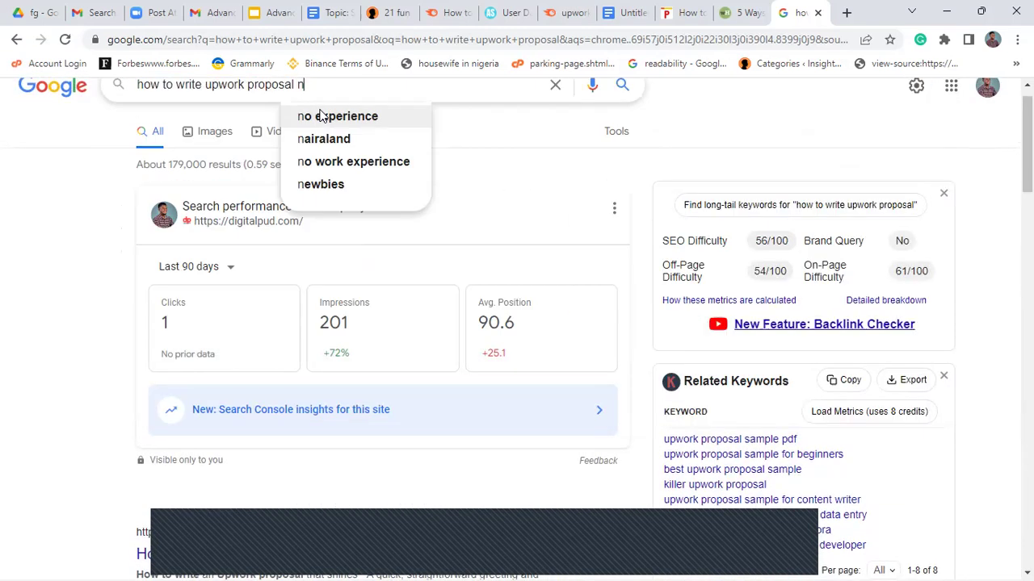
text(geria)
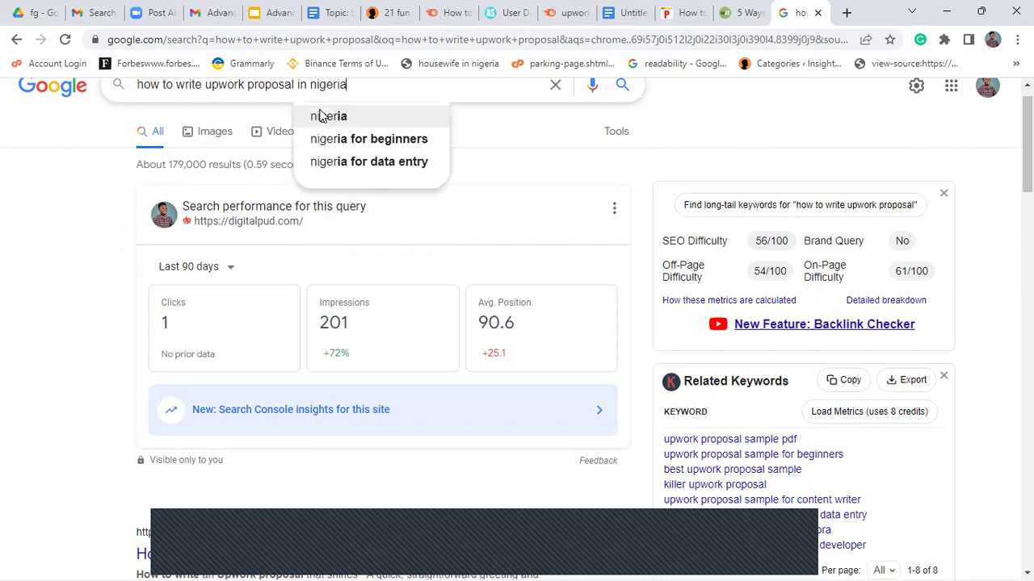
key(Return)
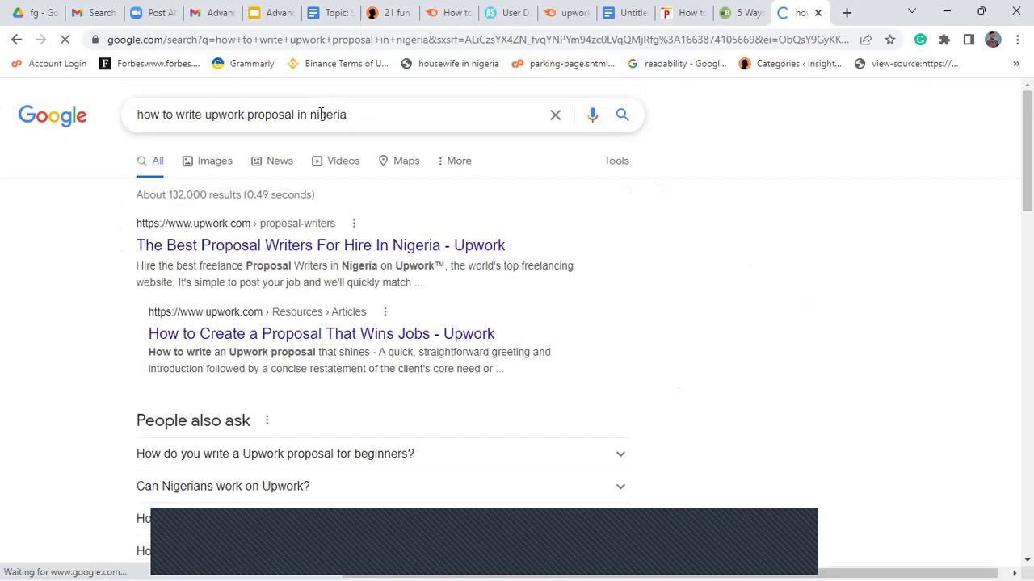
scroll(159, 325, down, 4)
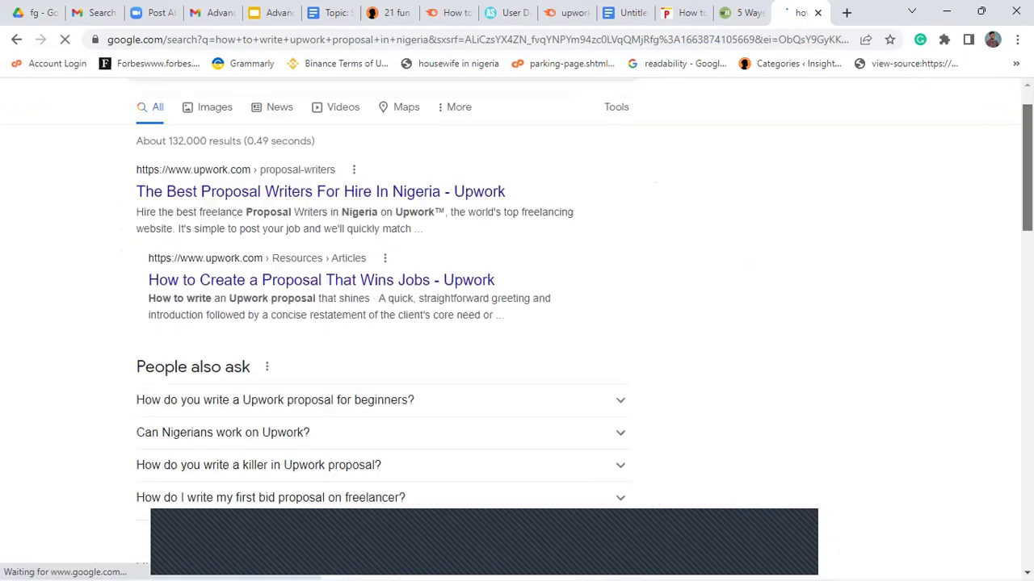
scroll(517, 323, down, 4)
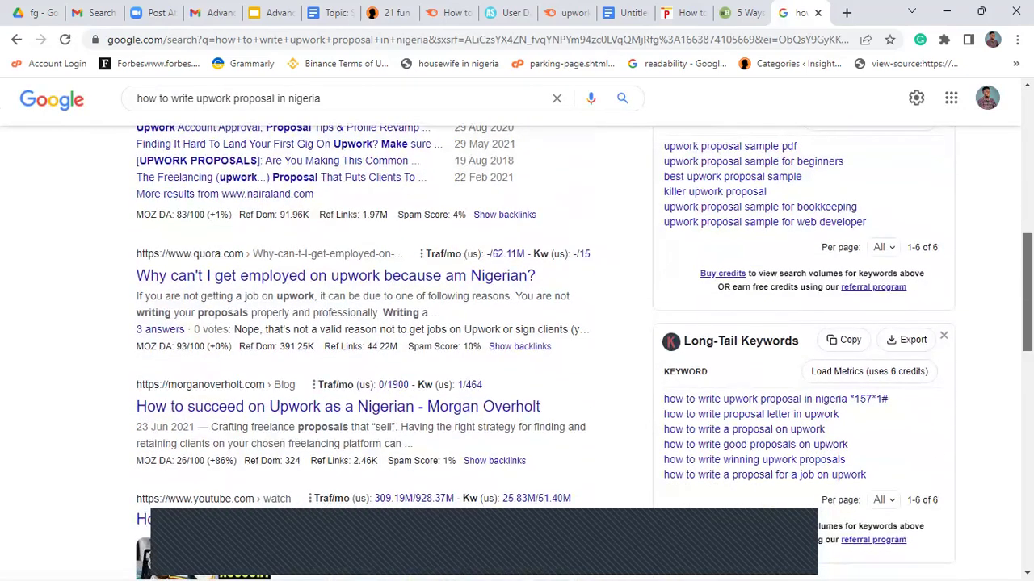
scroll(517, 353, down, 4)
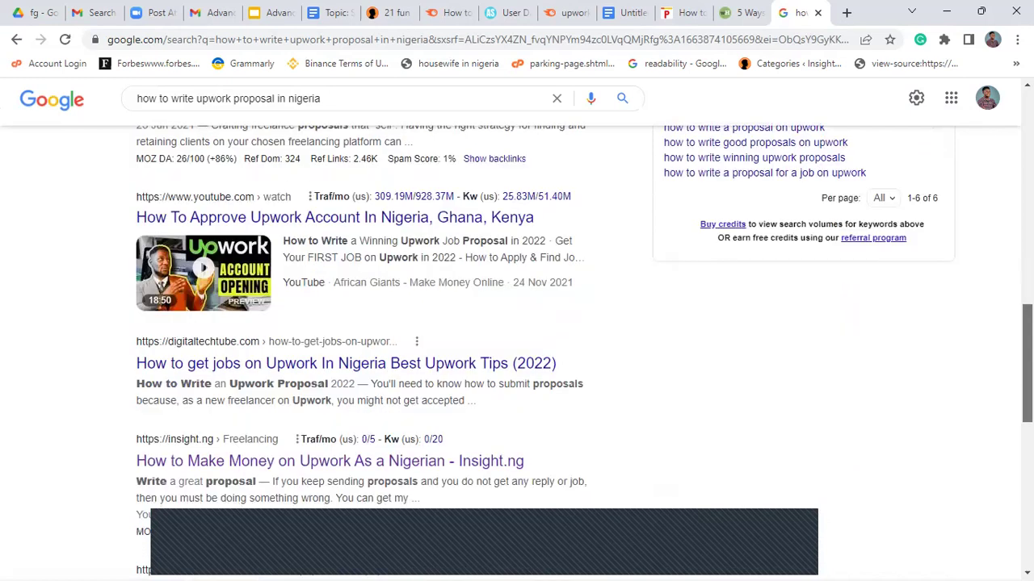
scroll(517, 323, down, 1)
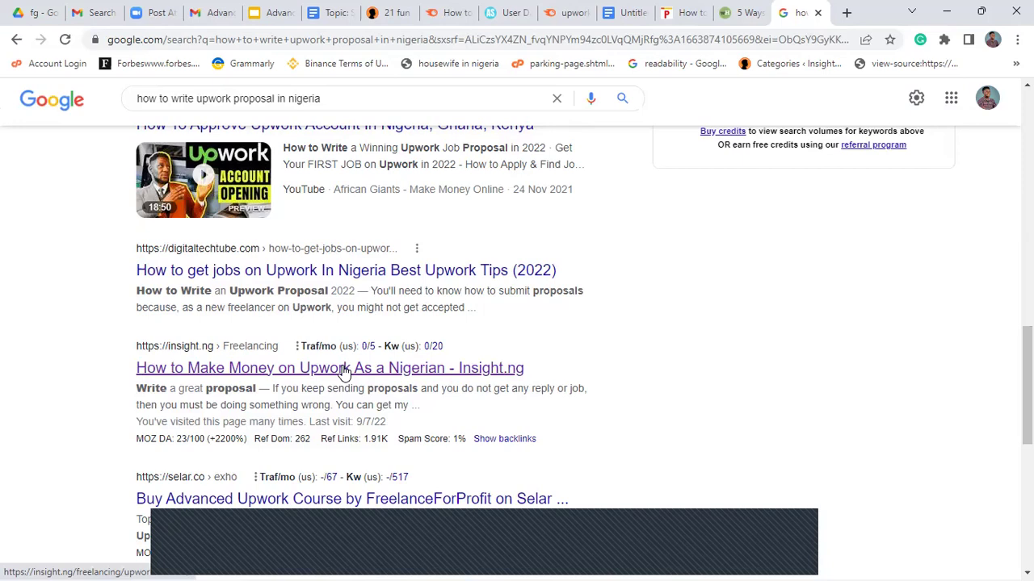
click(844, 12)
Search Google for upwork in a new tab and scroll the first results page
text(upwork)
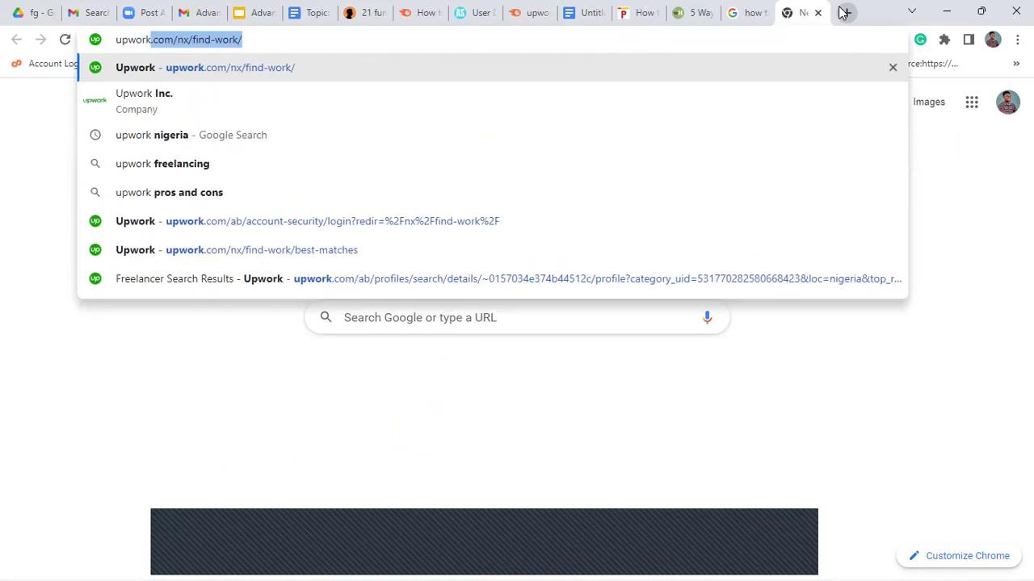
key(Delete)
key(Return)
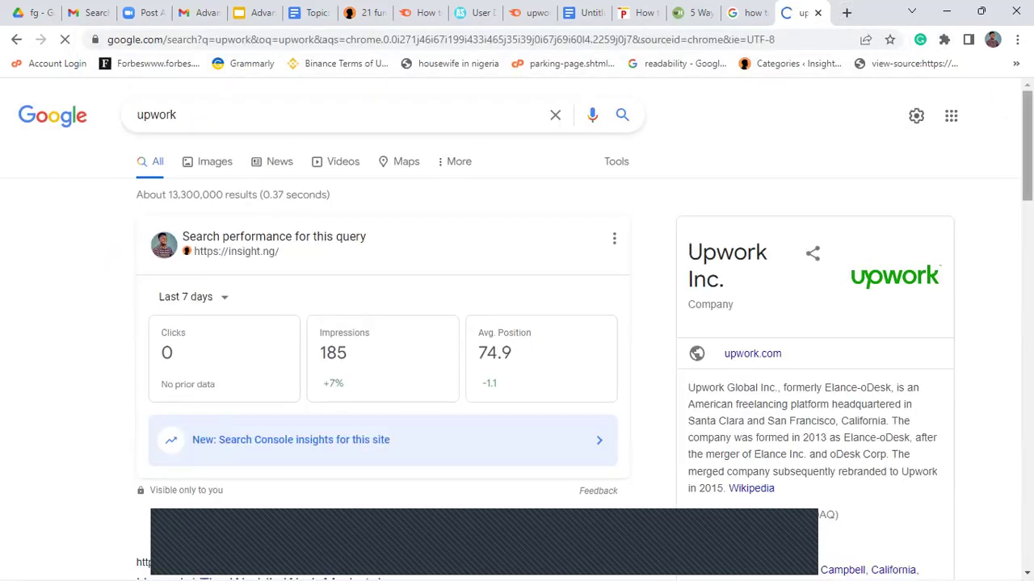
scroll(999, 232, down, 3)
scroll(517, 323, down, 15)
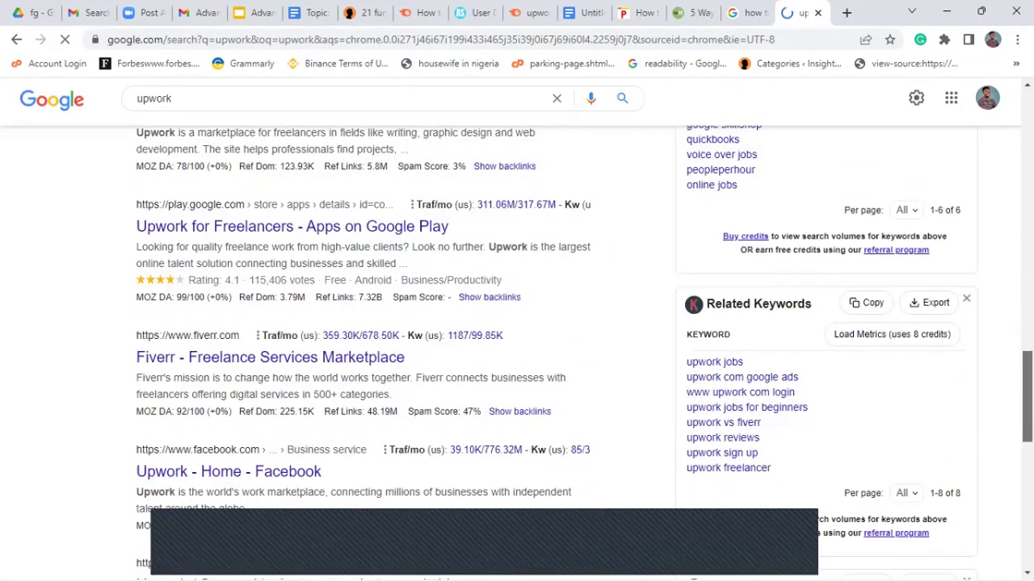
scroll(517, 353, down, 2)
scroll(592, 503, down, 5)
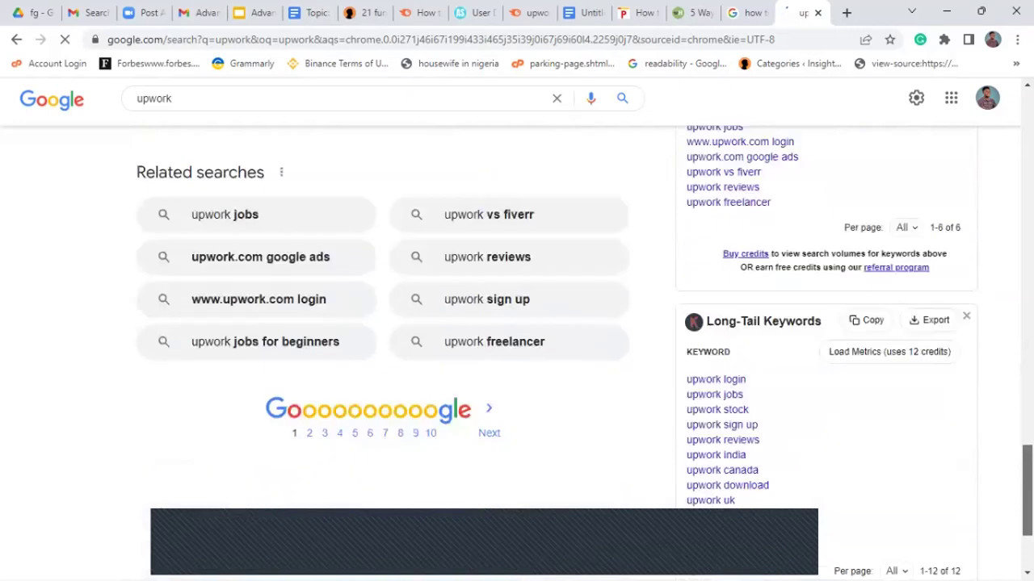
Browse the second page of upwork results, then go back to the Nigeria proposal results
click(313, 332)
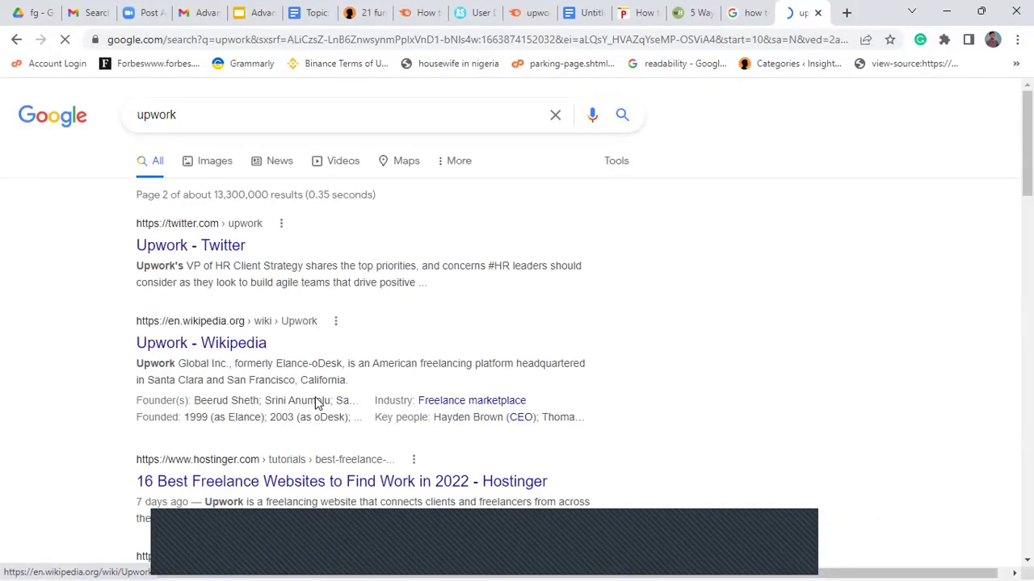
scroll(364, 323, down, 3)
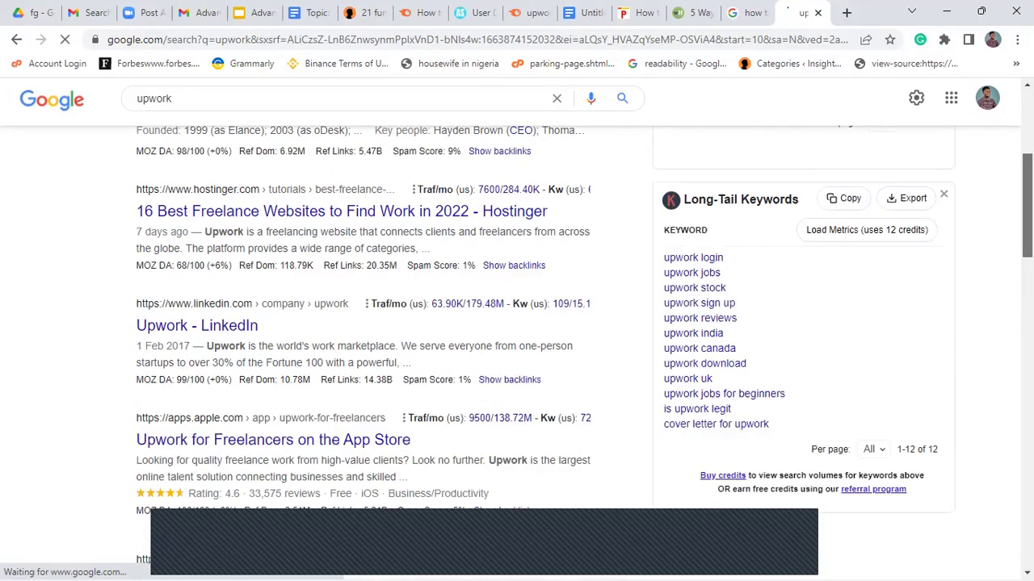
scroll(364, 323, down, 6)
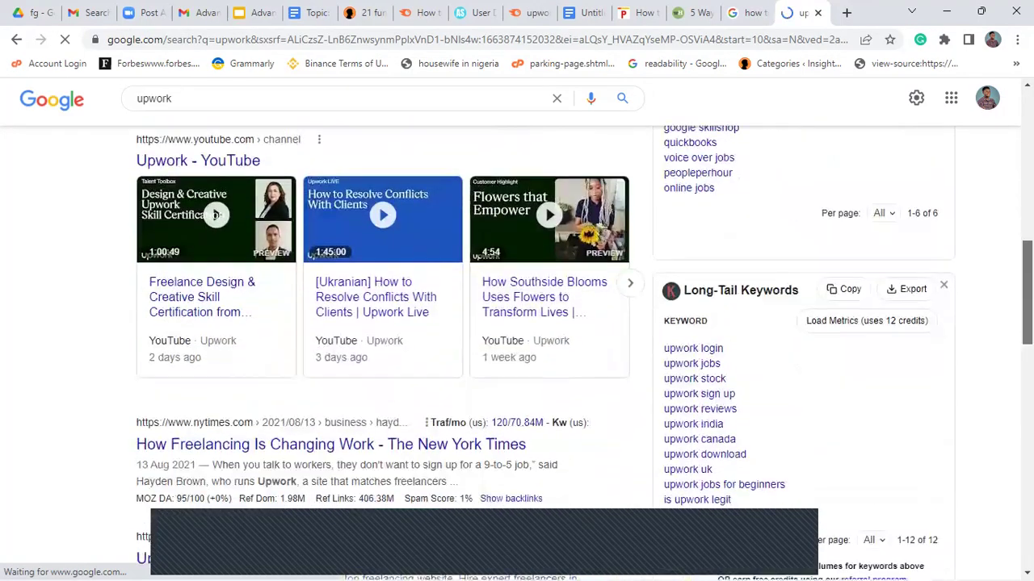
scroll(379, 323, down, 3)
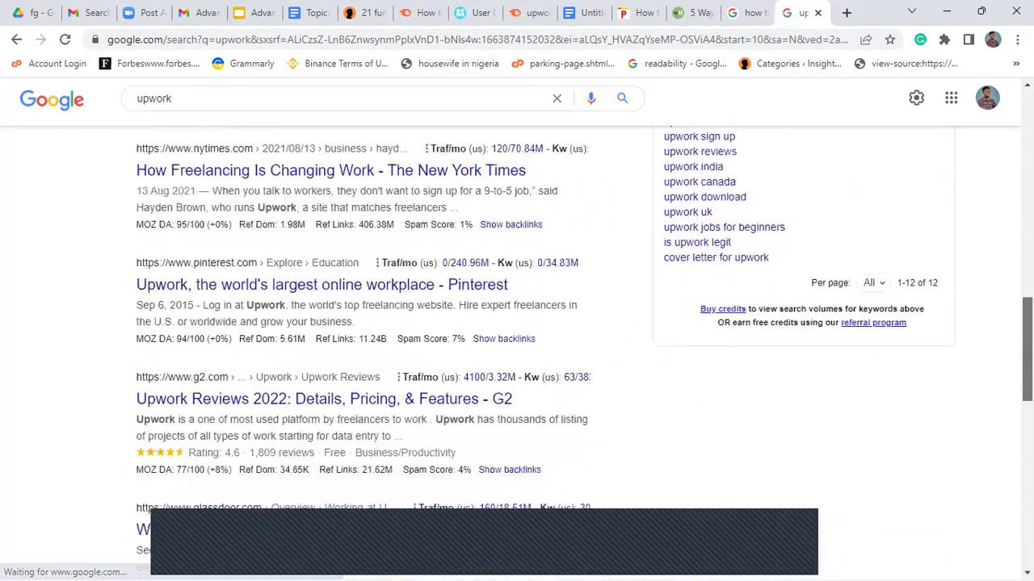
scroll(967, 377, down, 3)
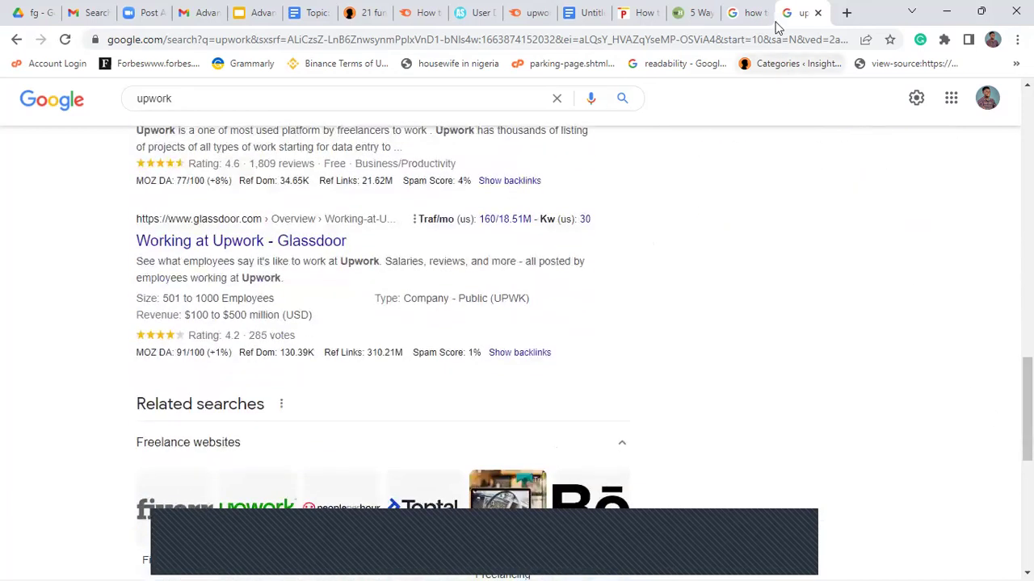
click(748, 8)
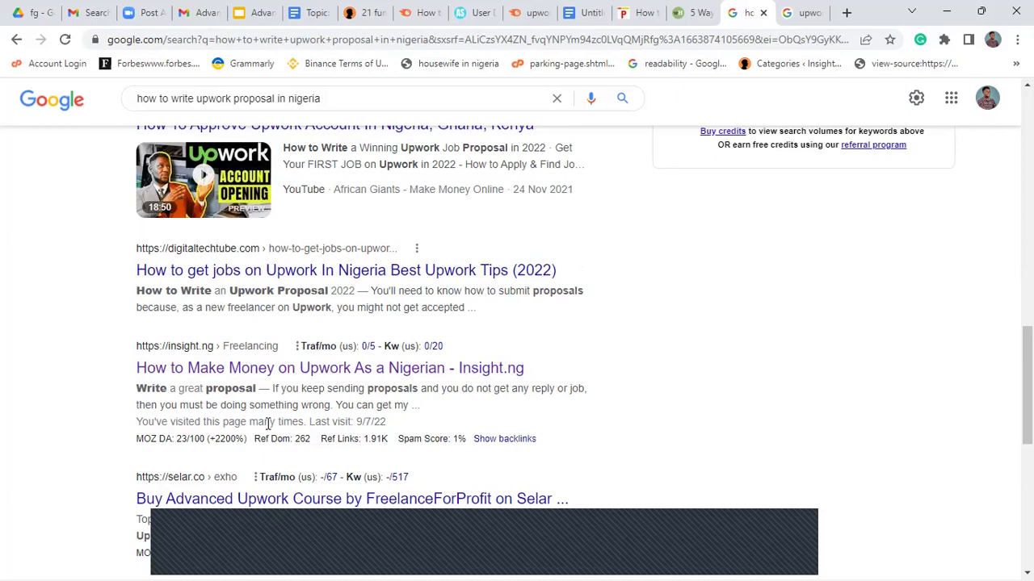
Open insight.ng's 'Upwork Tutorial – How to Make Money on Upwork As a Nigerian' and skim it
click(348, 369)
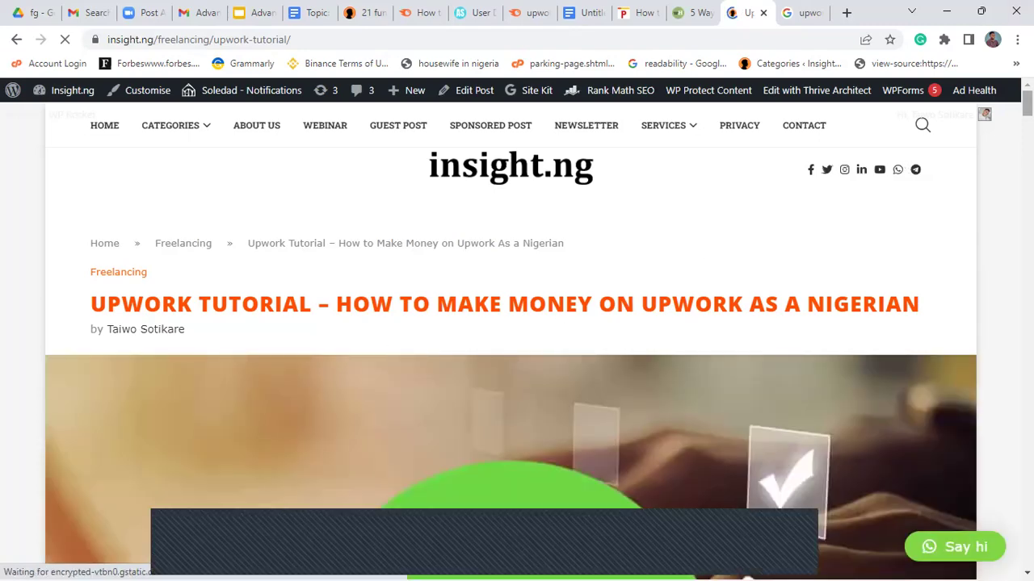
scroll(902, 165, down, 10)
scroll(516, 339, up, 10)
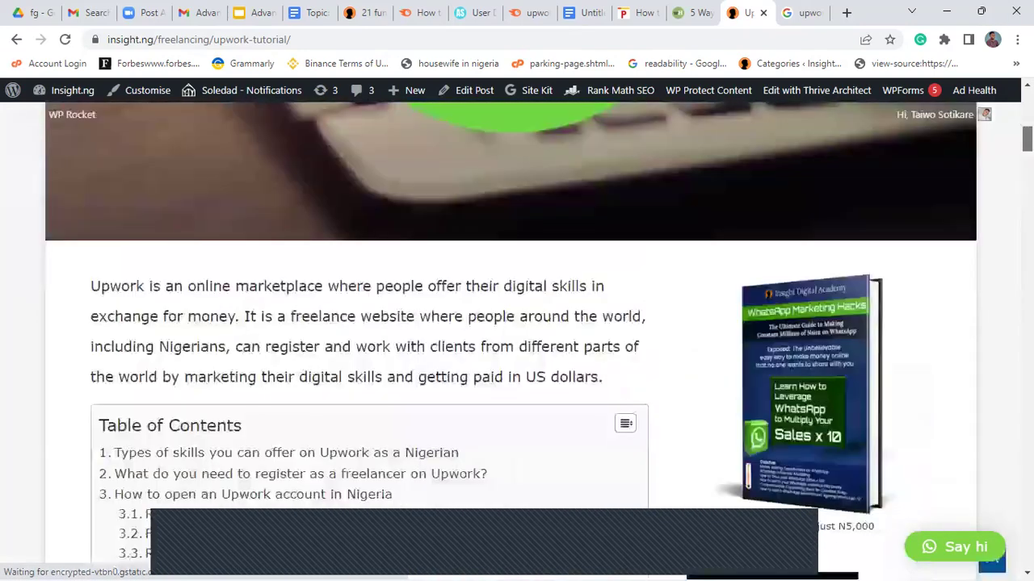
click(578, 10)
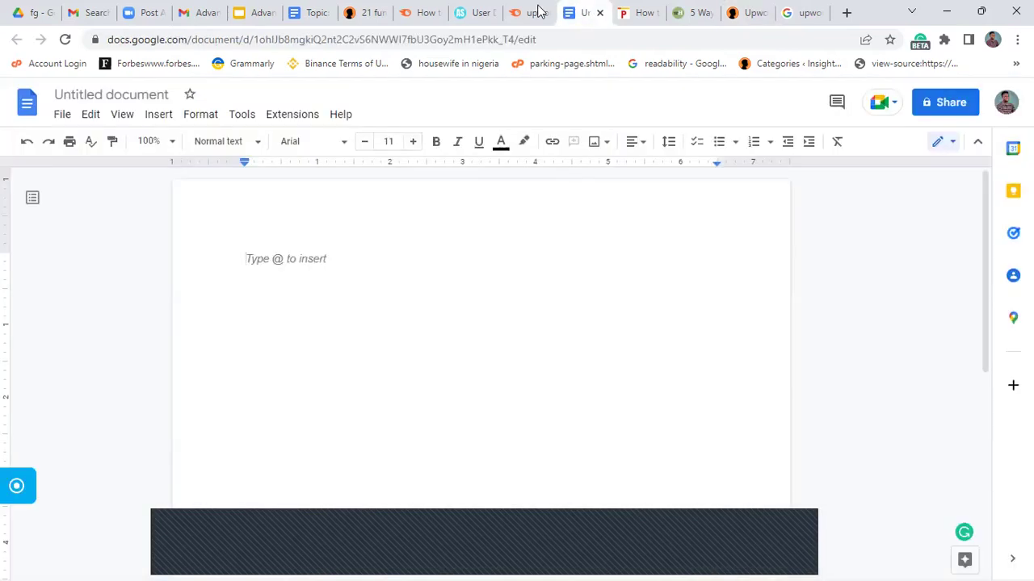
Back in Semrush, change the upwork keyword database country from Nigeria to United States
click(524, 11)
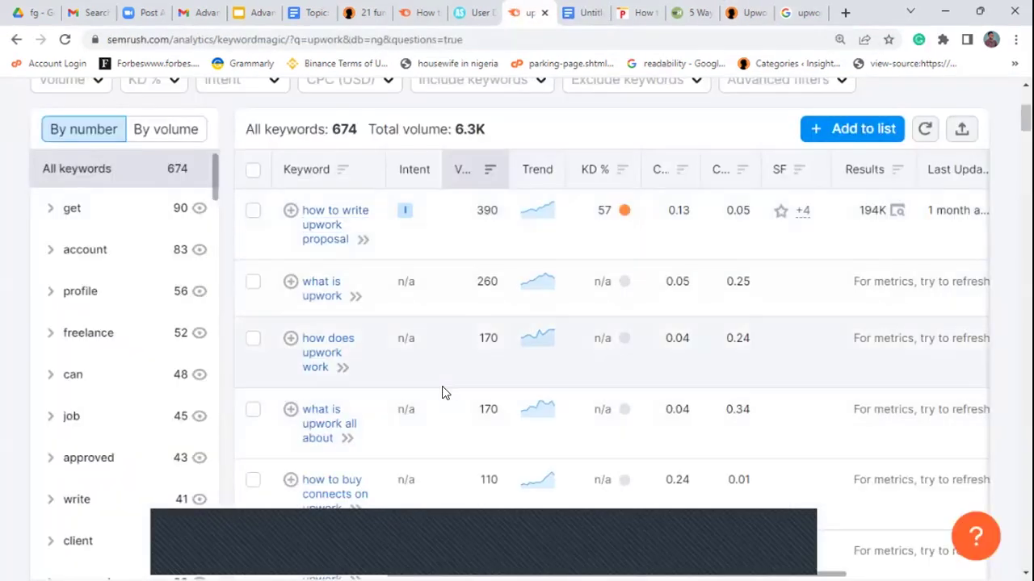
scroll(153, 330, up, 3)
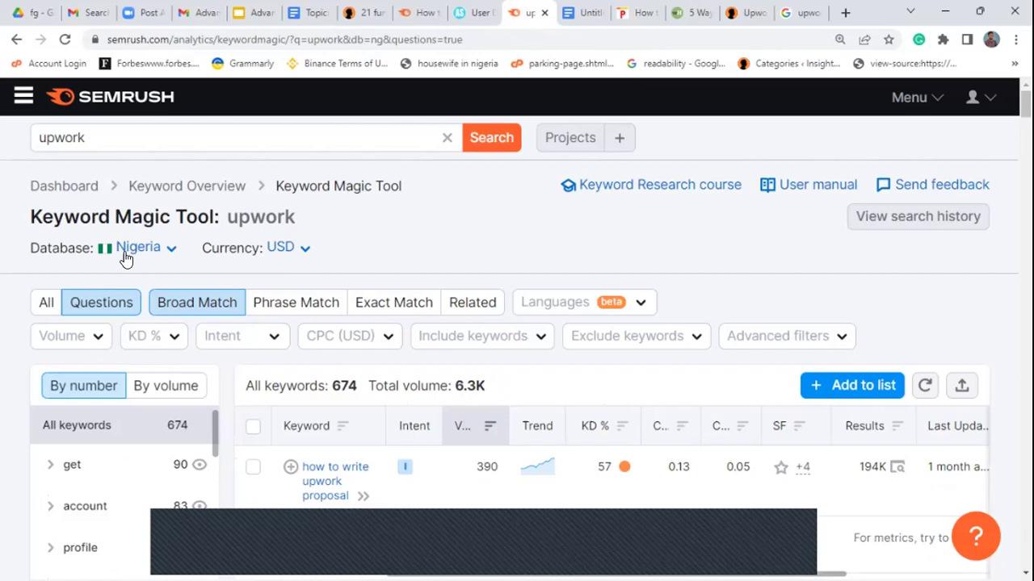
click(145, 253)
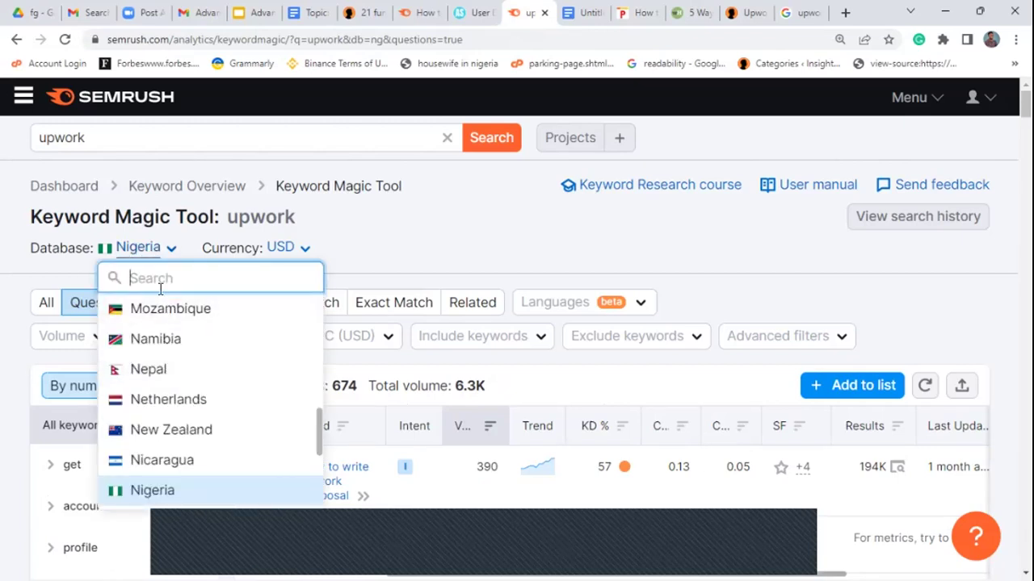
text(ub)
key(BackSpace)
text(sa)
key(BackSpace)
key(BackSpace)
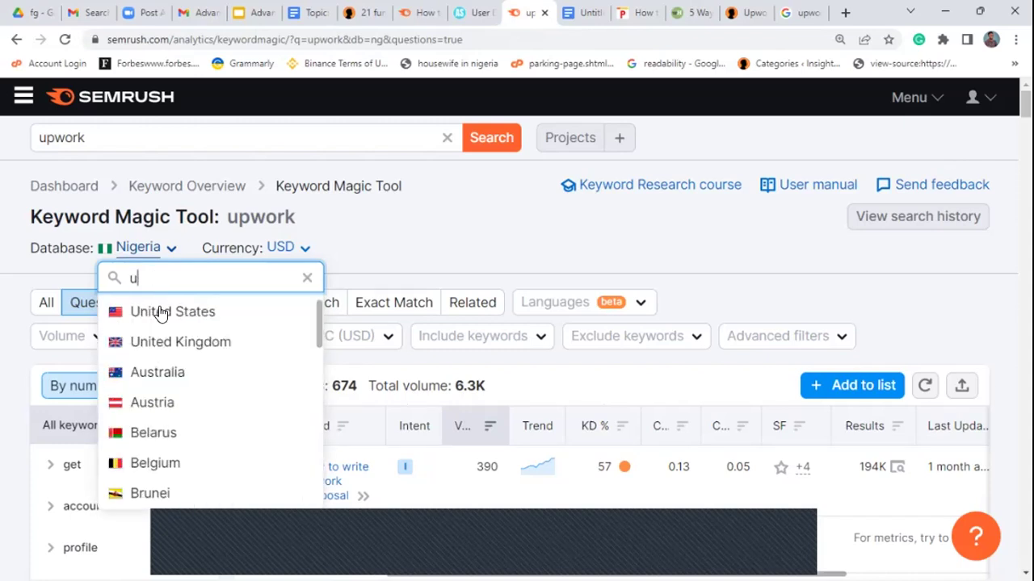
click(162, 316)
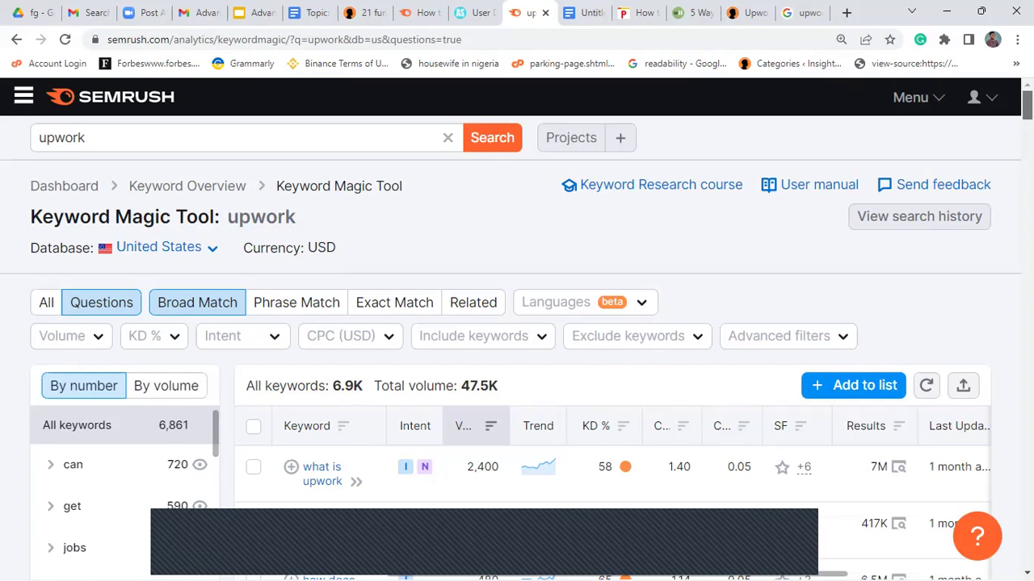
scroll(510, 329, down, 1)
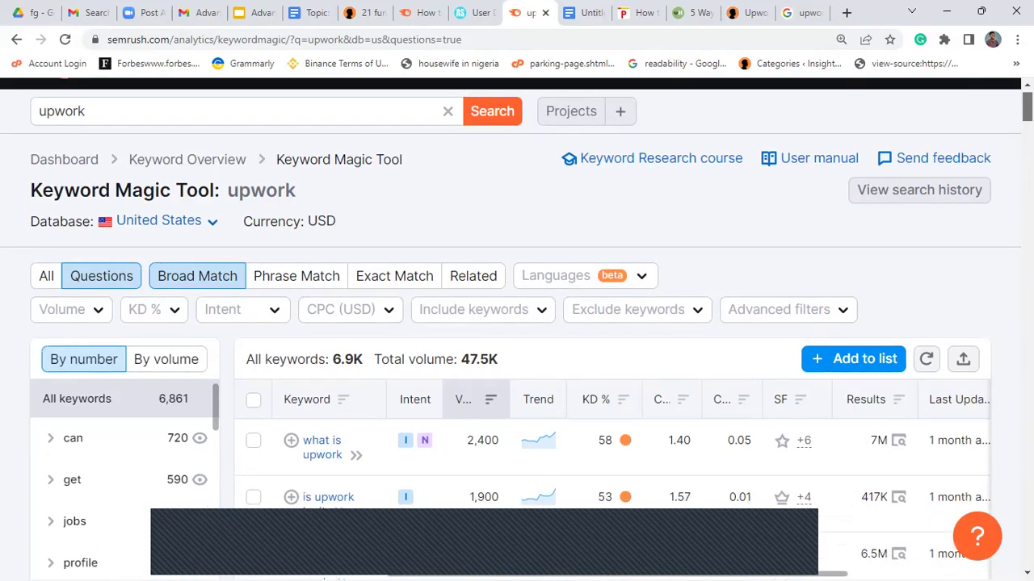
scroll(516, 323, down, 1)
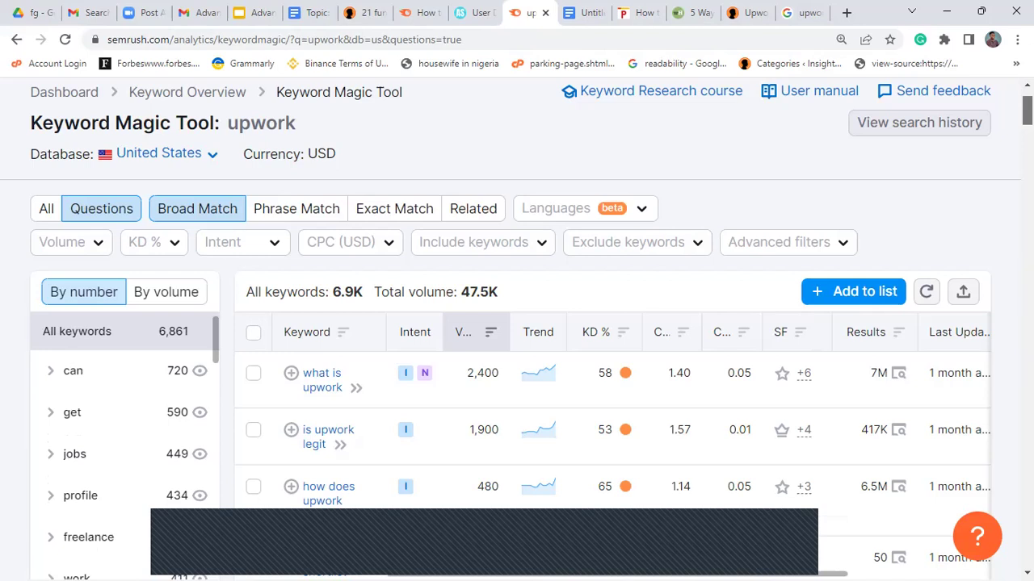
scroll(517, 323, down, 2)
scroll(517, 323, down, 1)
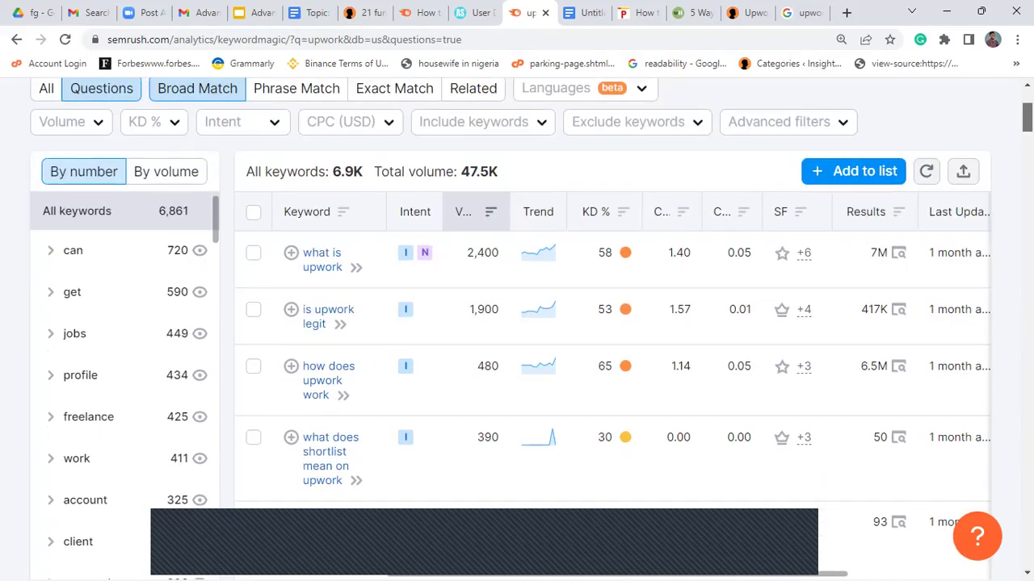
scroll(517, 323, down, 3)
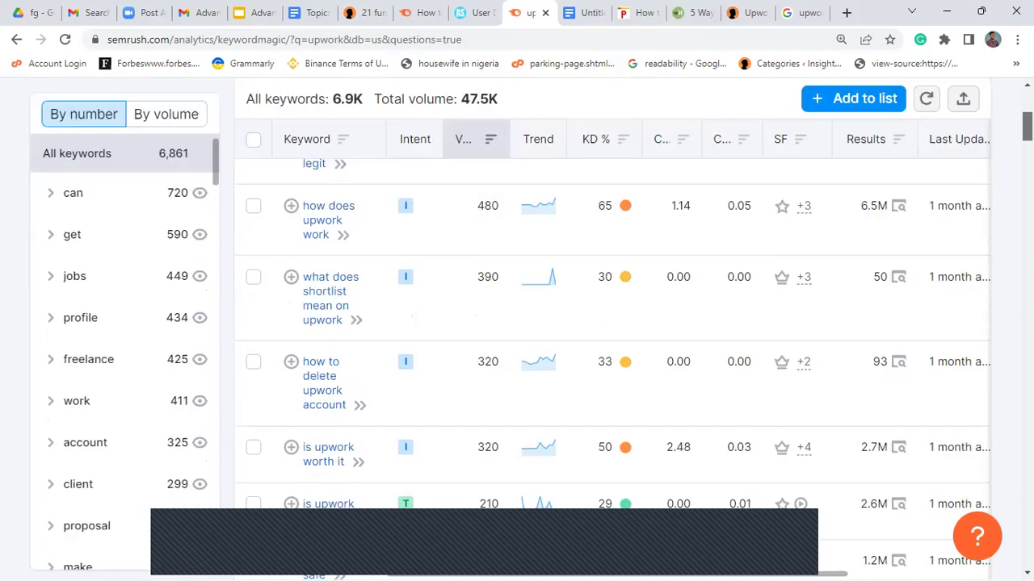
scroll(614, 363, down, 1)
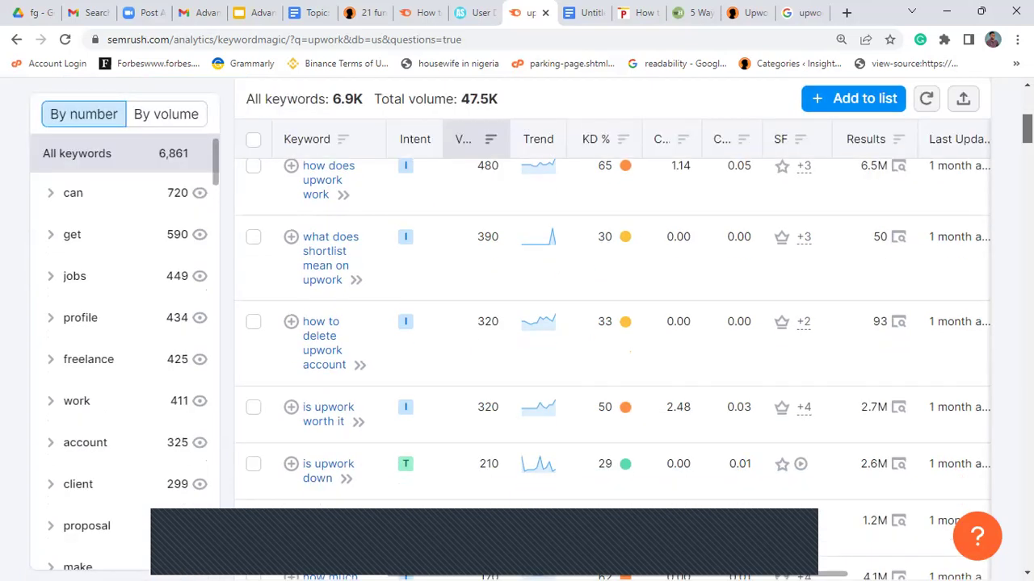
scroll(613, 364, down, 3)
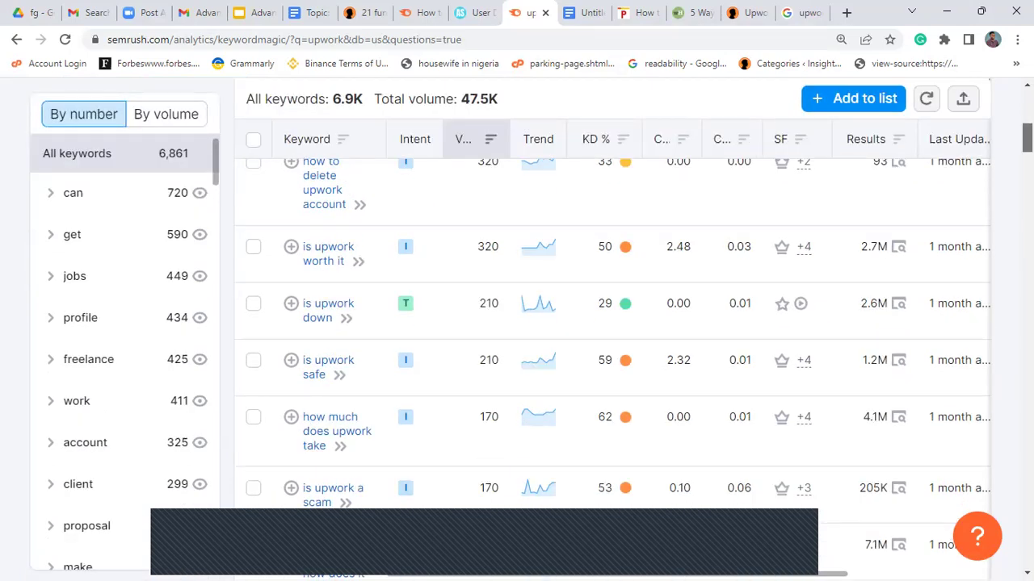
scroll(614, 364, down, 2)
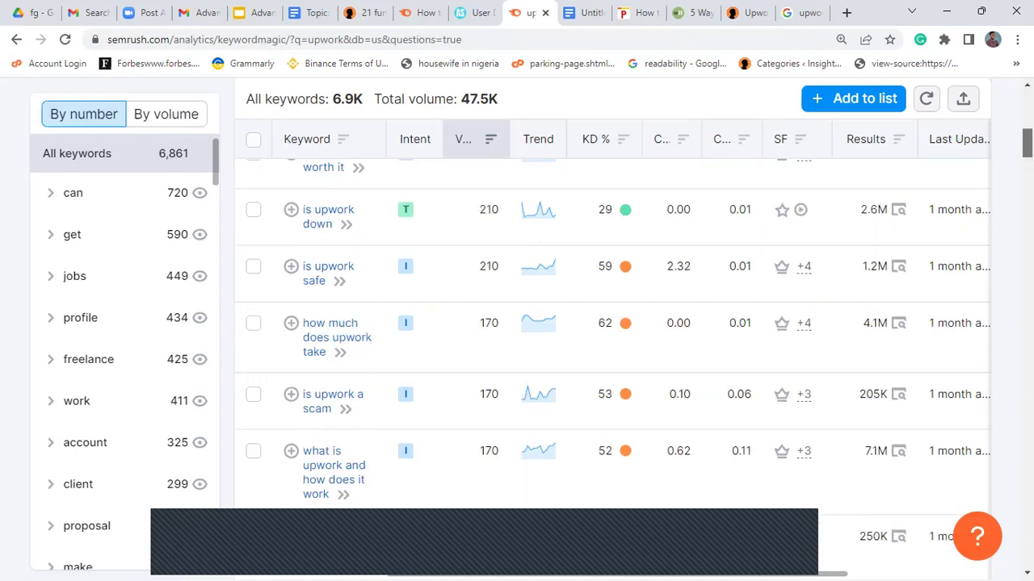
scroll(614, 364, up, 8)
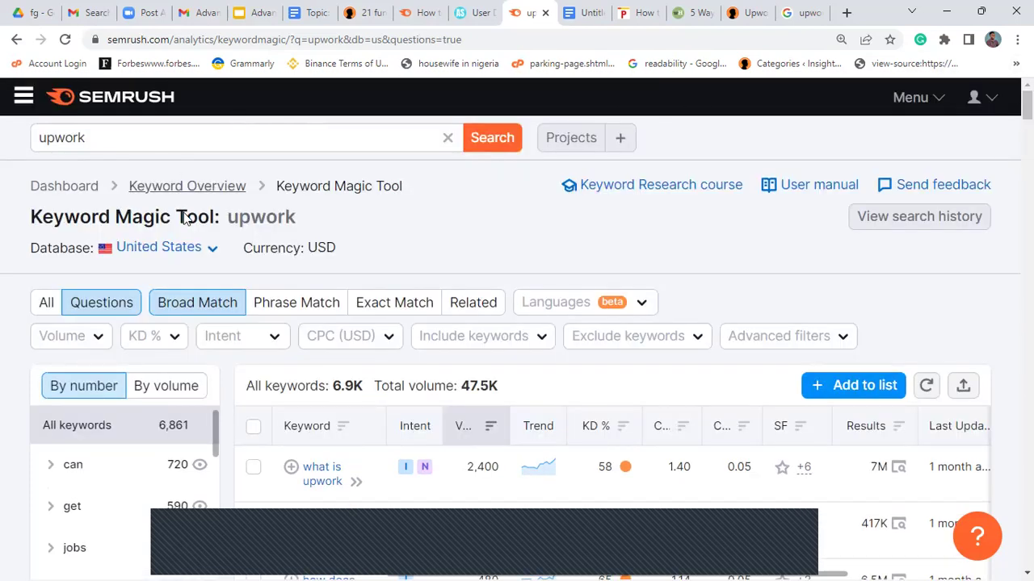
Switch the keyword database to Nigeria and scroll the 674 upwork question keywords
click(213, 249)
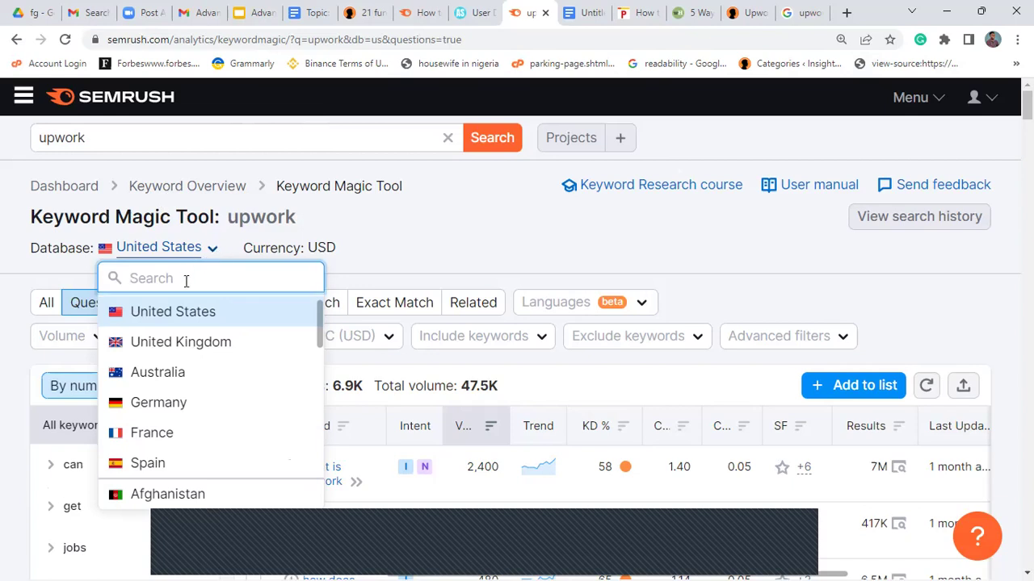
text(nige)
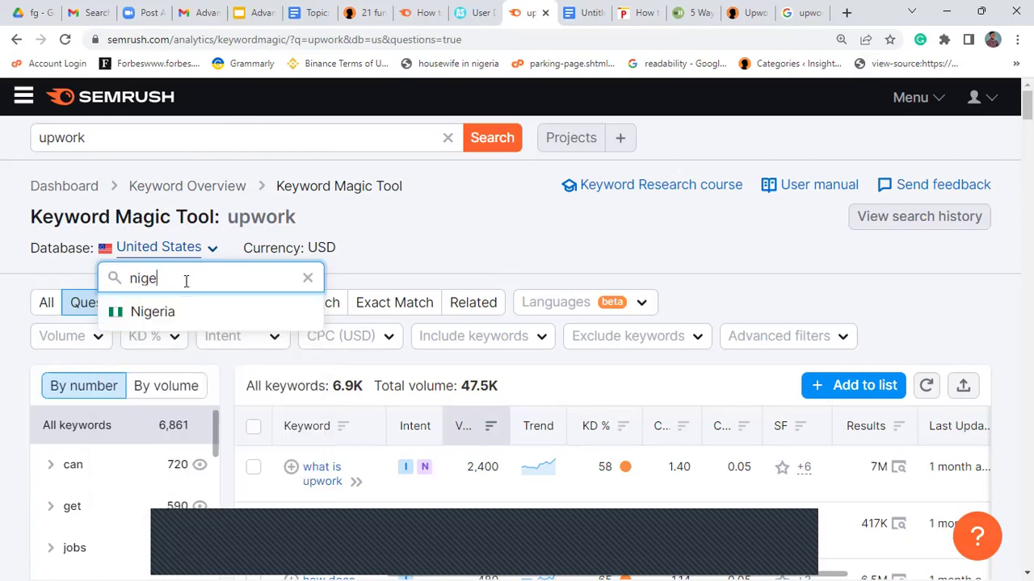
text(ri)
click(156, 322)
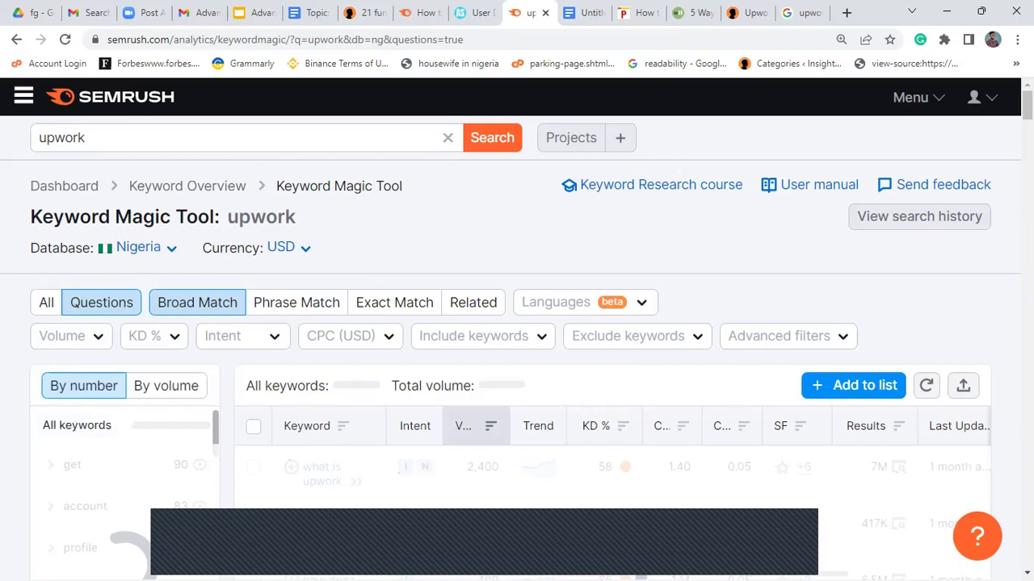
scroll(517, 323, down, 3)
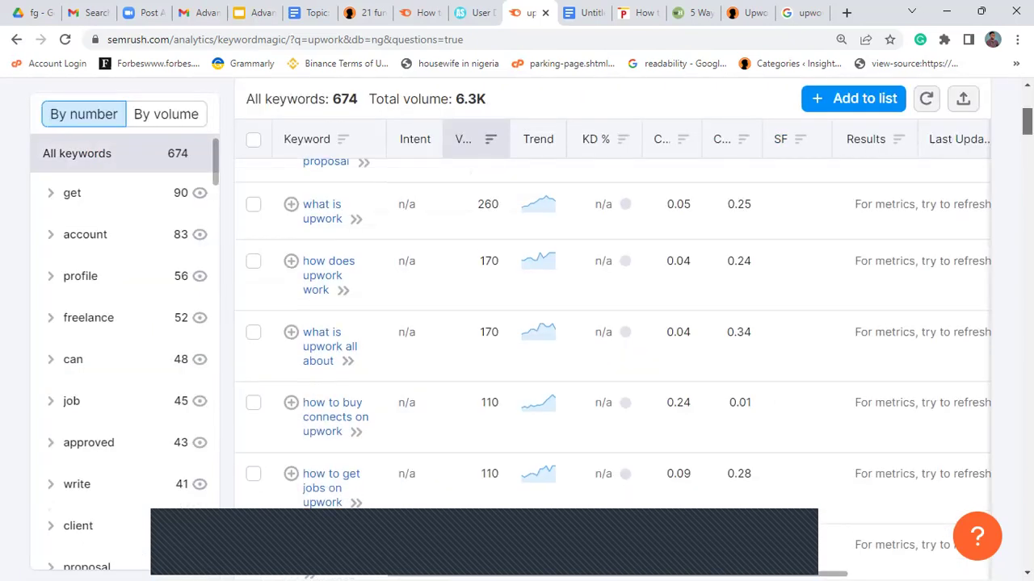
scroll(889, 180, up, 2)
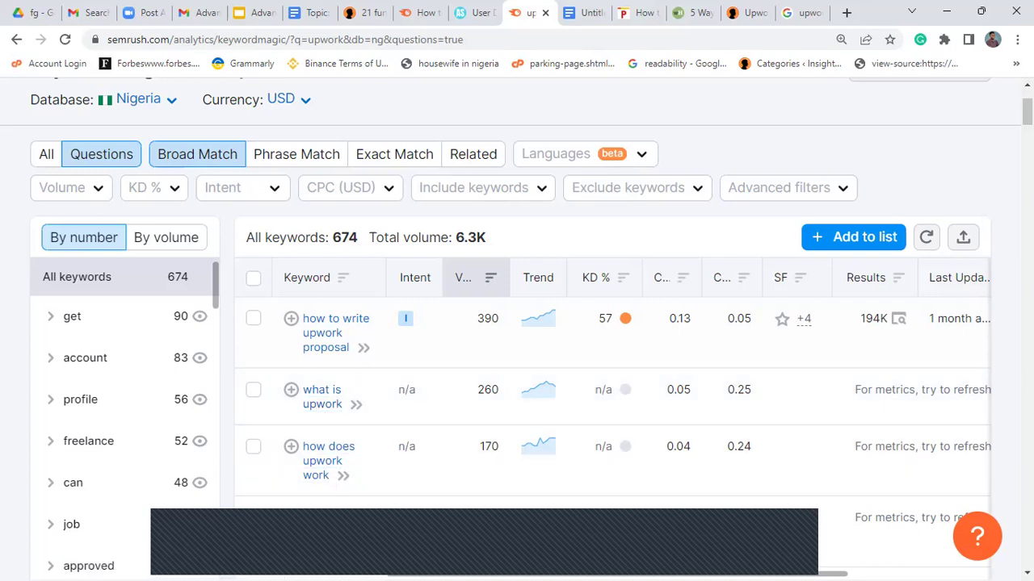
scroll(517, 323, down, 2)
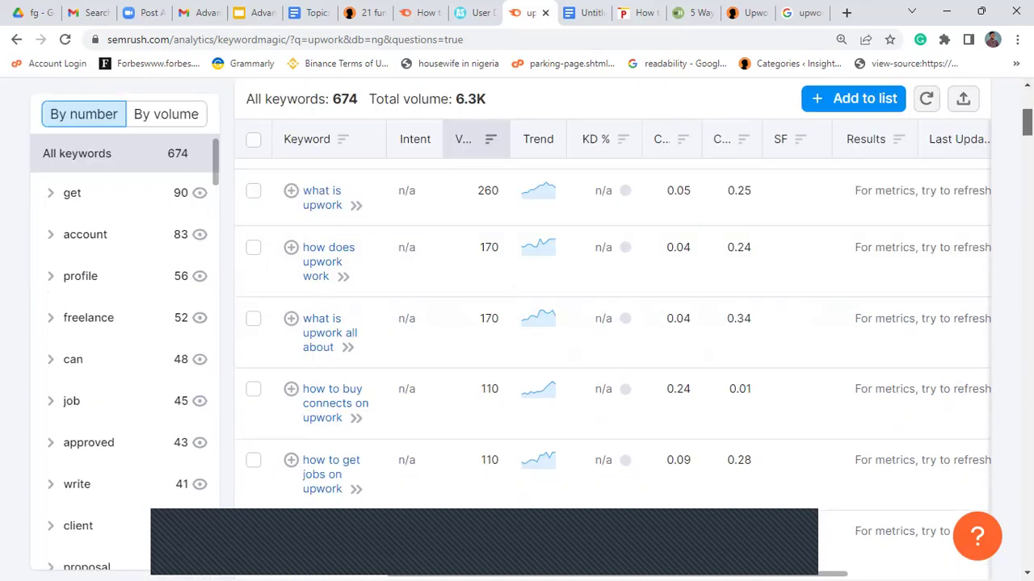
scroll(517, 323, down, 1)
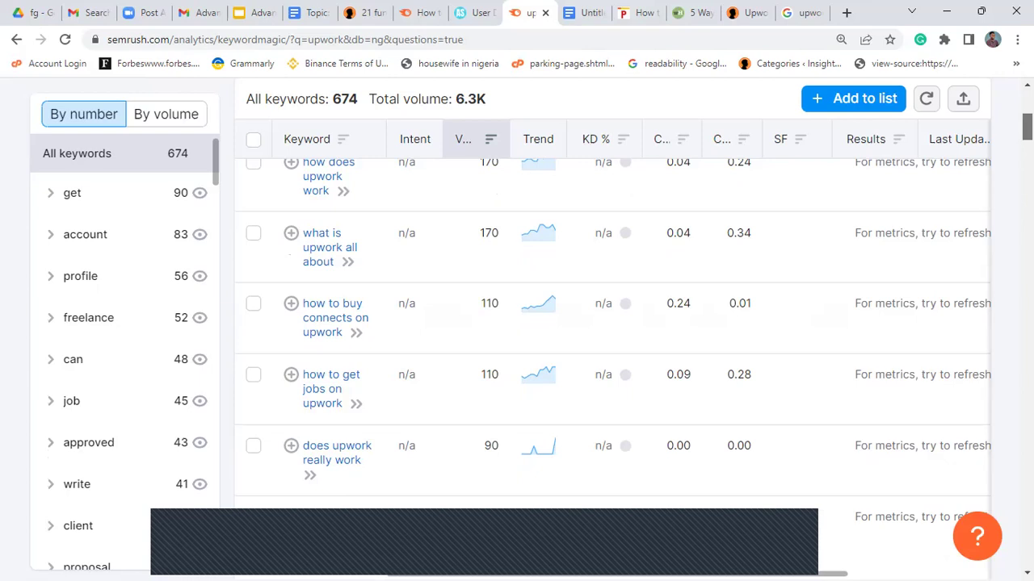
scroll(517, 324, down, 1)
scroll(468, 254, down, 1)
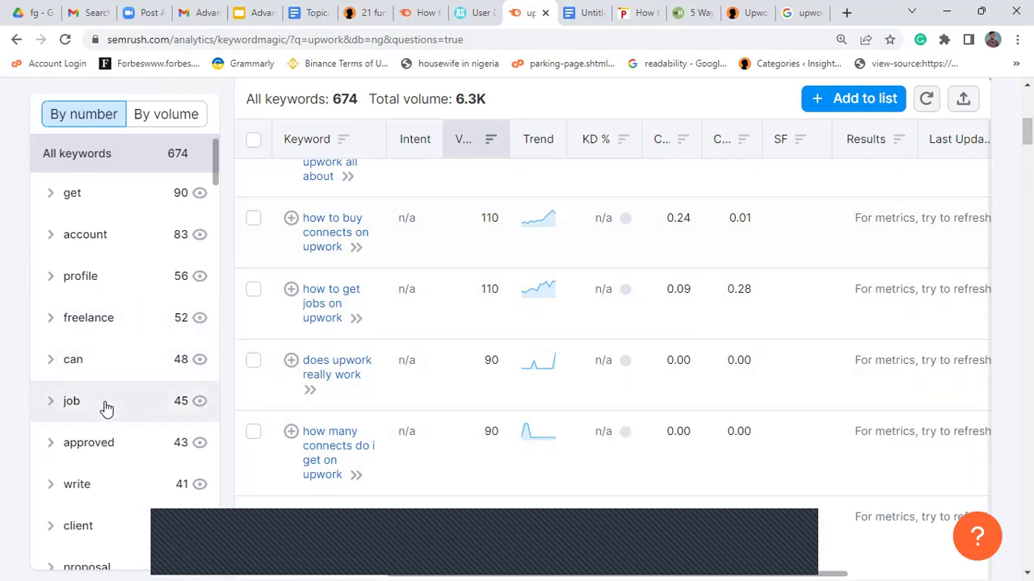
Filter upwork keywords to the 45-keyword job group, then enter busyearner in Google's address bar
click(107, 409)
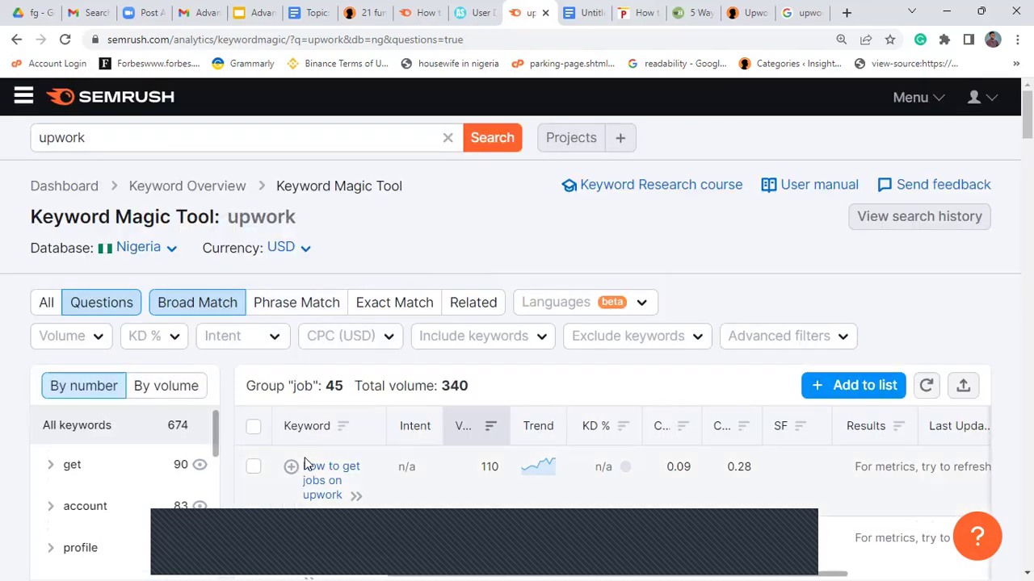
click(793, 12)
click(689, 37)
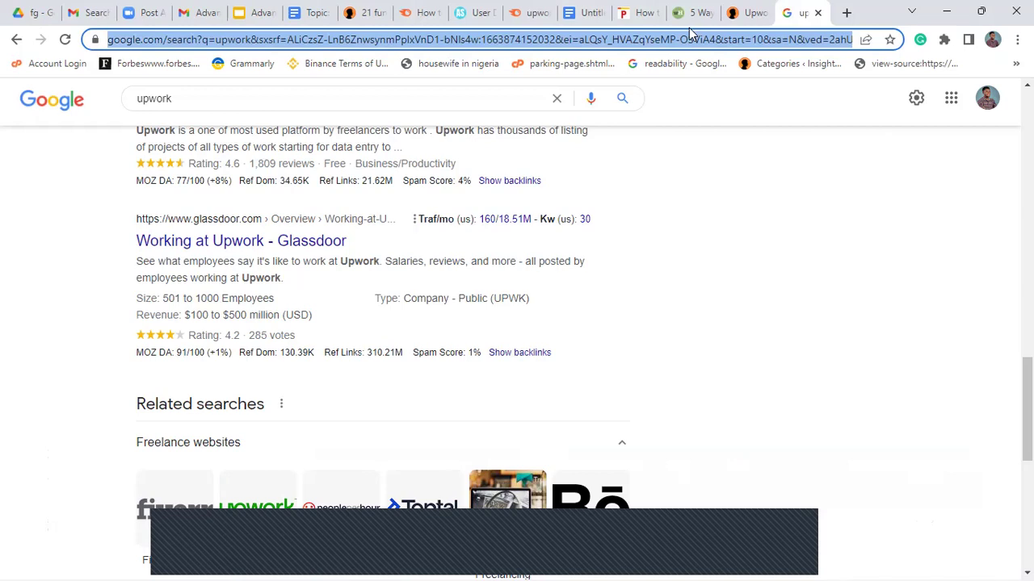
text(busy)
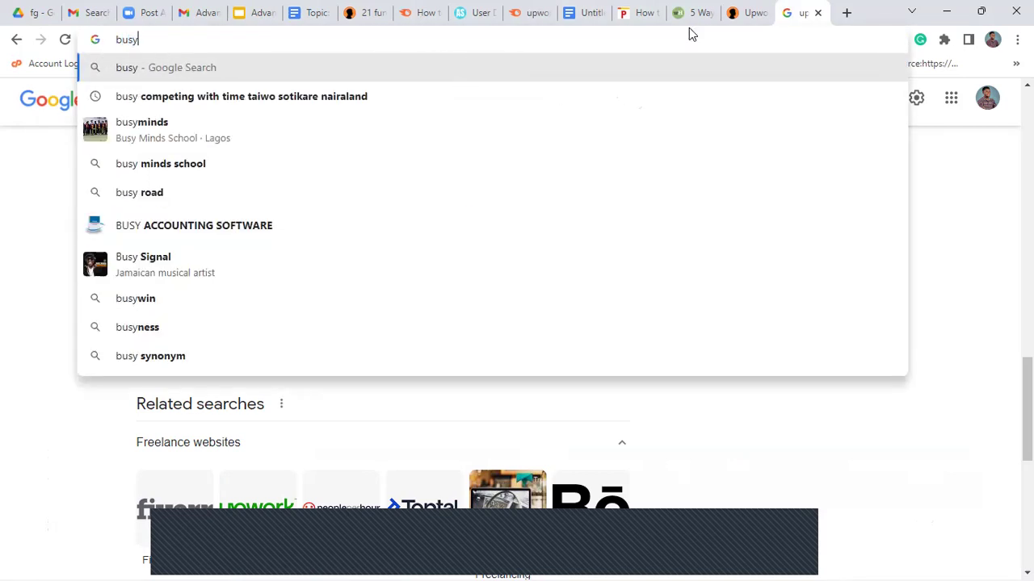
text(earner)
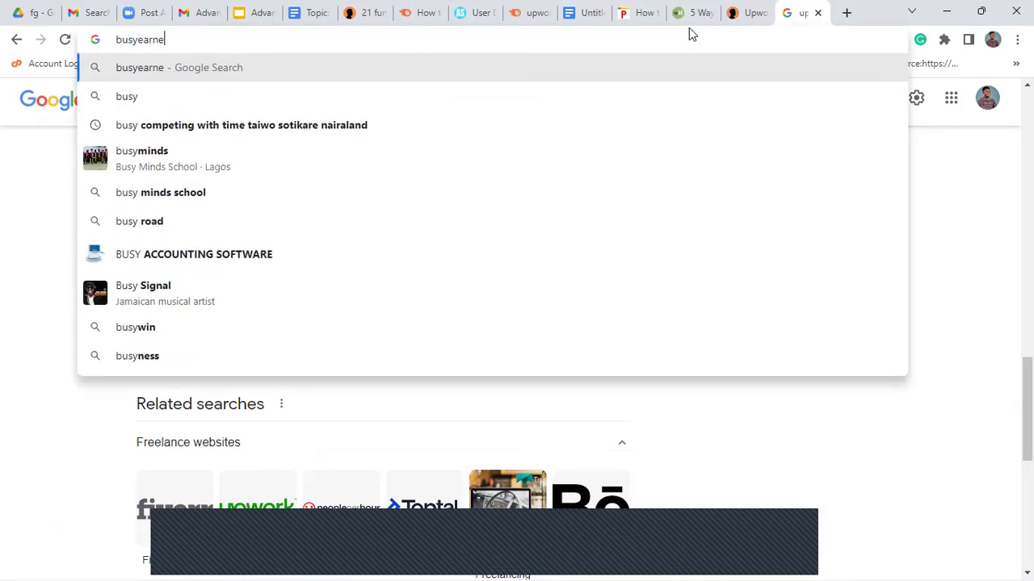
Search busyearner and browse BusyEarner's 'Start and Grow Freelance Career' home page
key(Return)
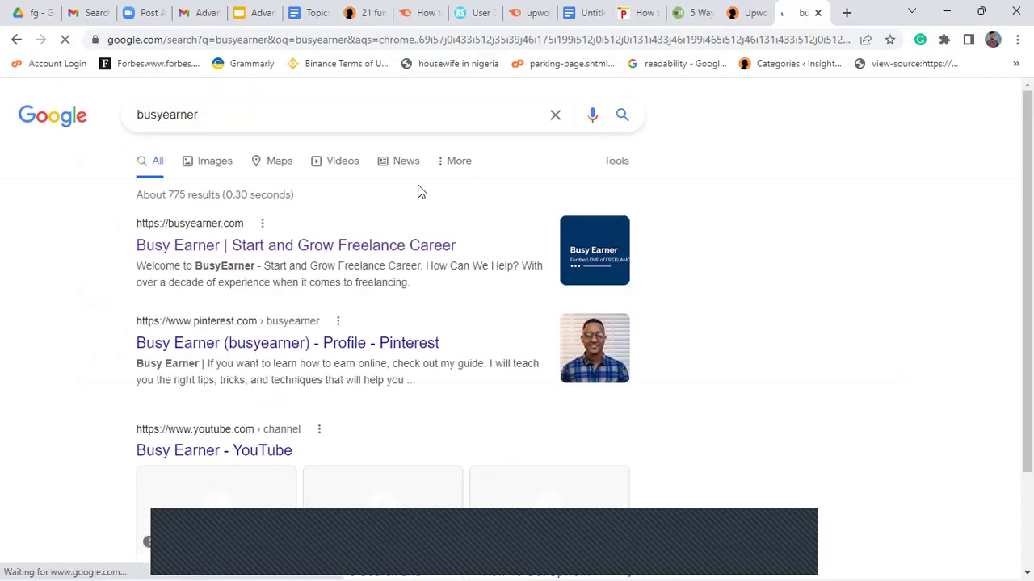
click(307, 250)
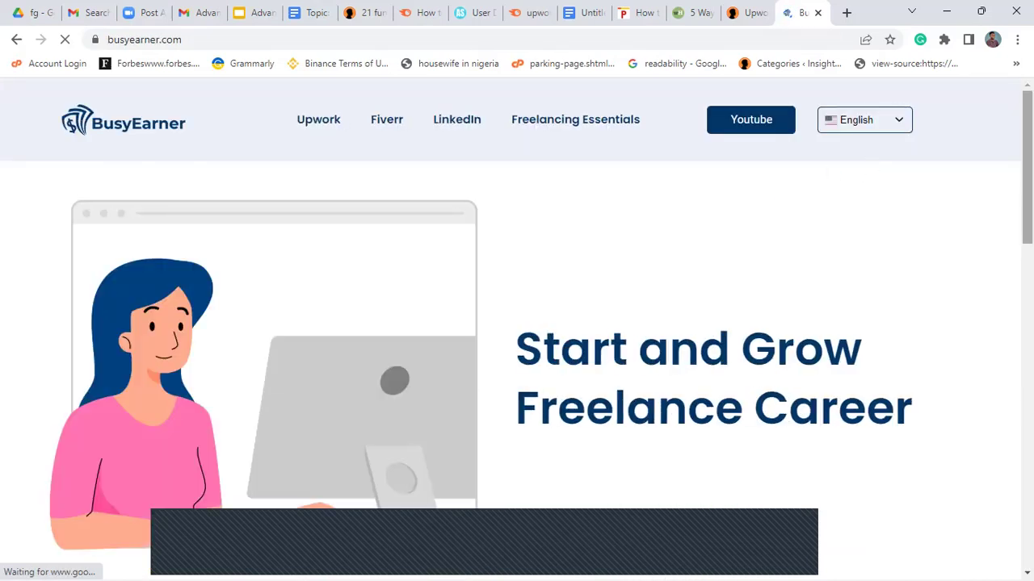
scroll(750, 316, down, 8)
scroll(517, 364, down, 5)
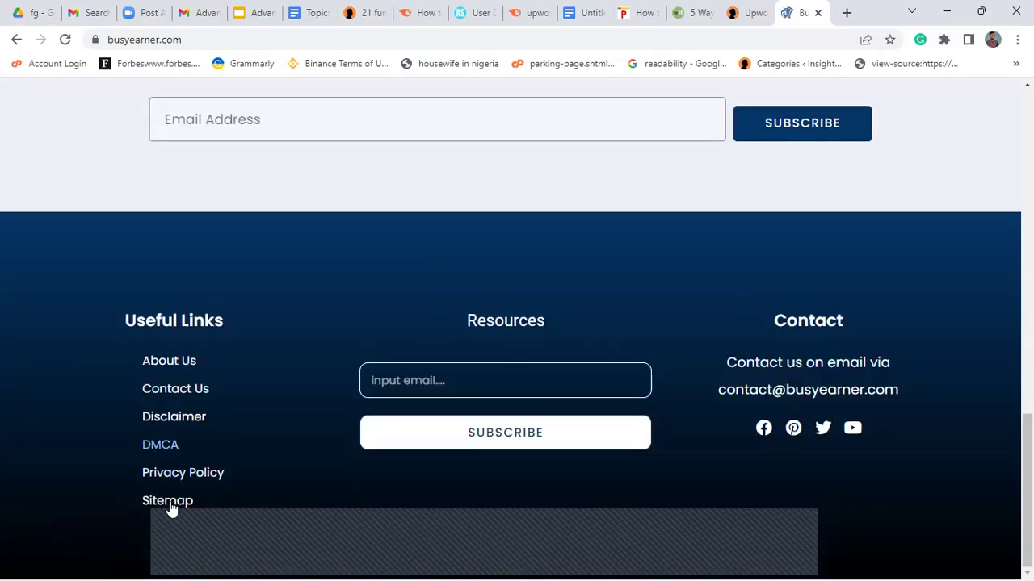
scroll(173, 457, up, 15)
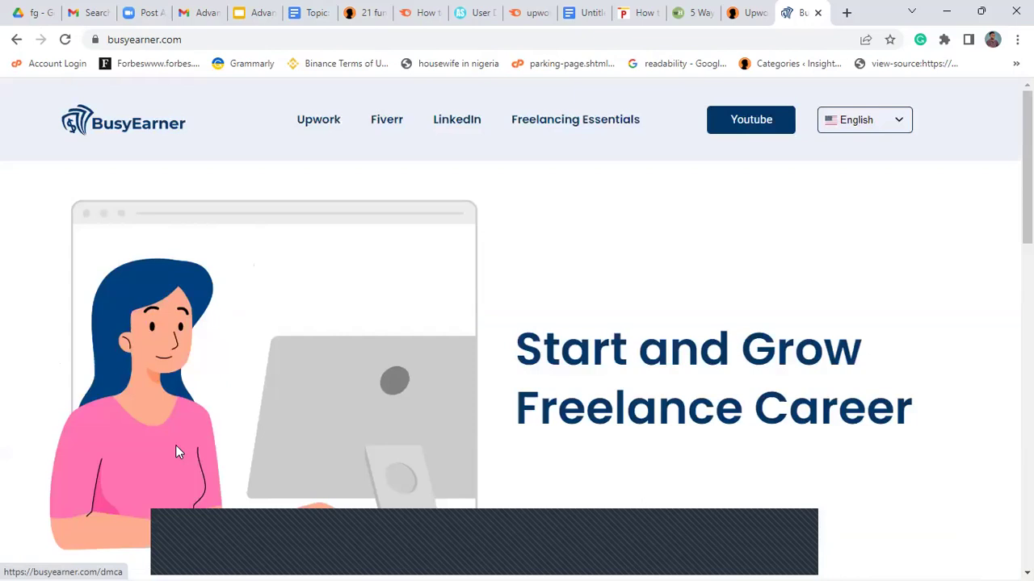
Scroll through BusyEarner's Upwork category posts, then return to Semrush's 45-keyword job group
click(335, 125)
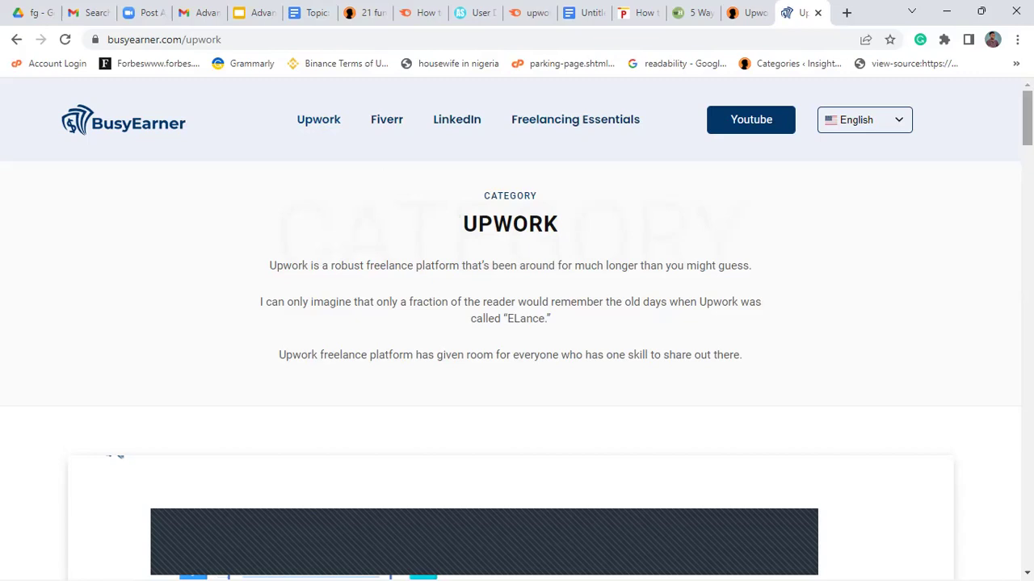
scroll(425, 205, down, 5)
scroll(511, 329, down, 2)
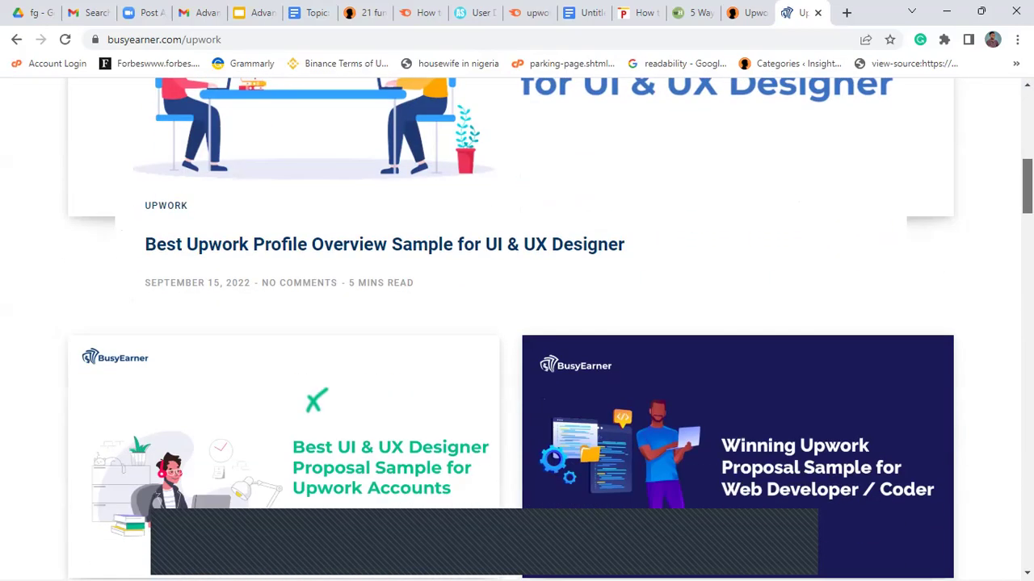
scroll(512, 328, down, 2)
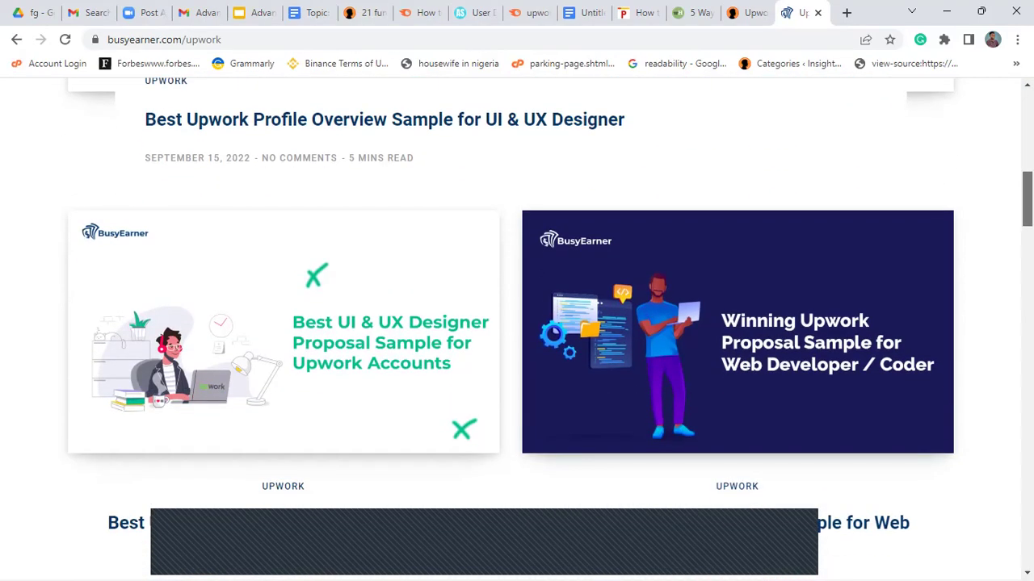
scroll(511, 329, down, 4)
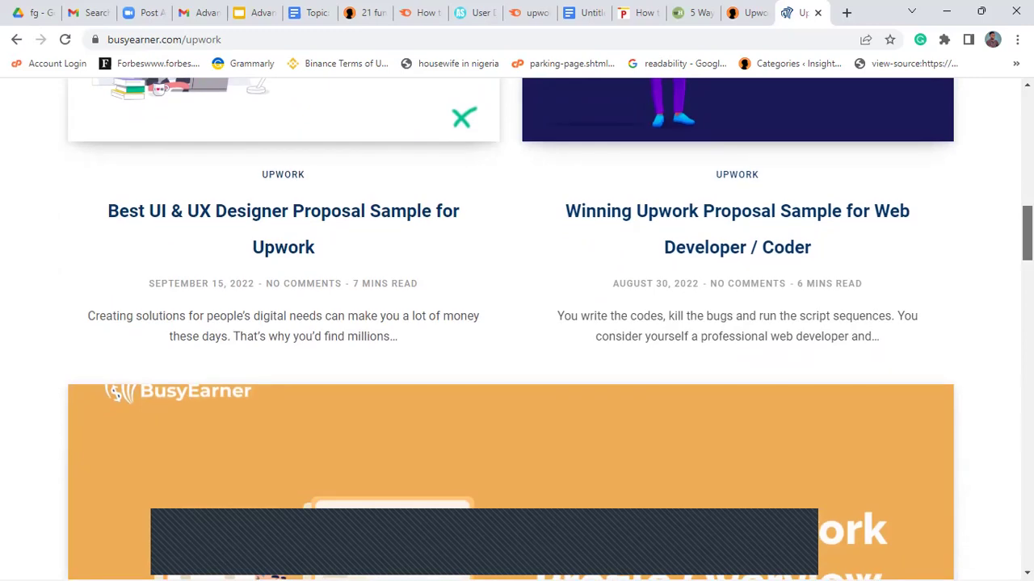
scroll(115, 393, down, 6)
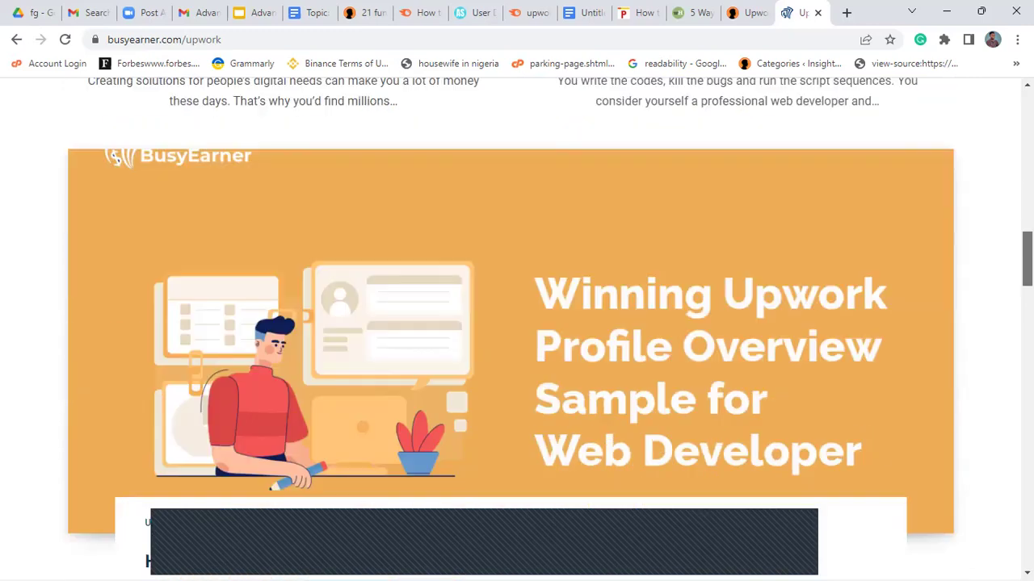
scroll(804, 422, down, 5)
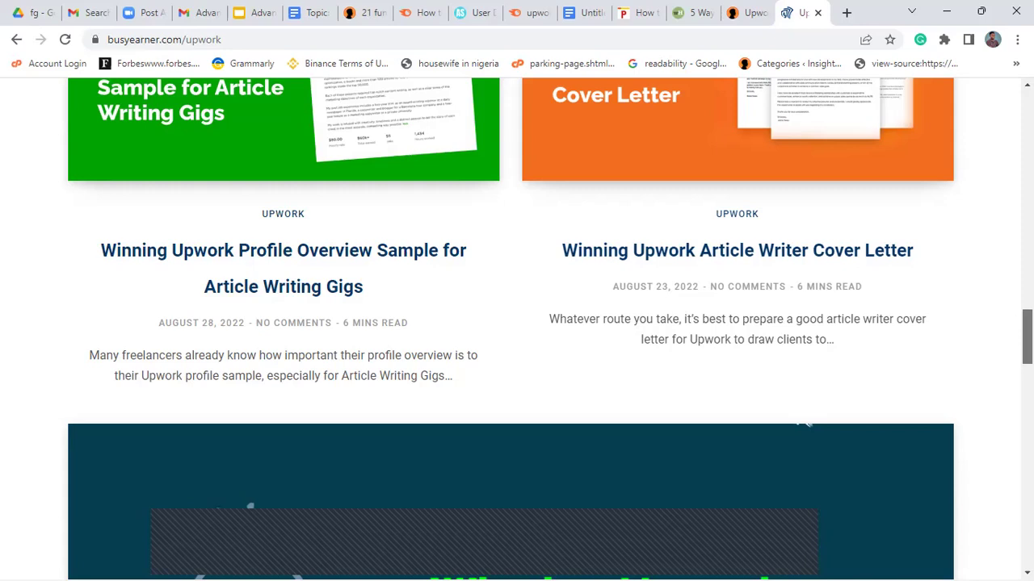
scroll(993, 358, down, 3)
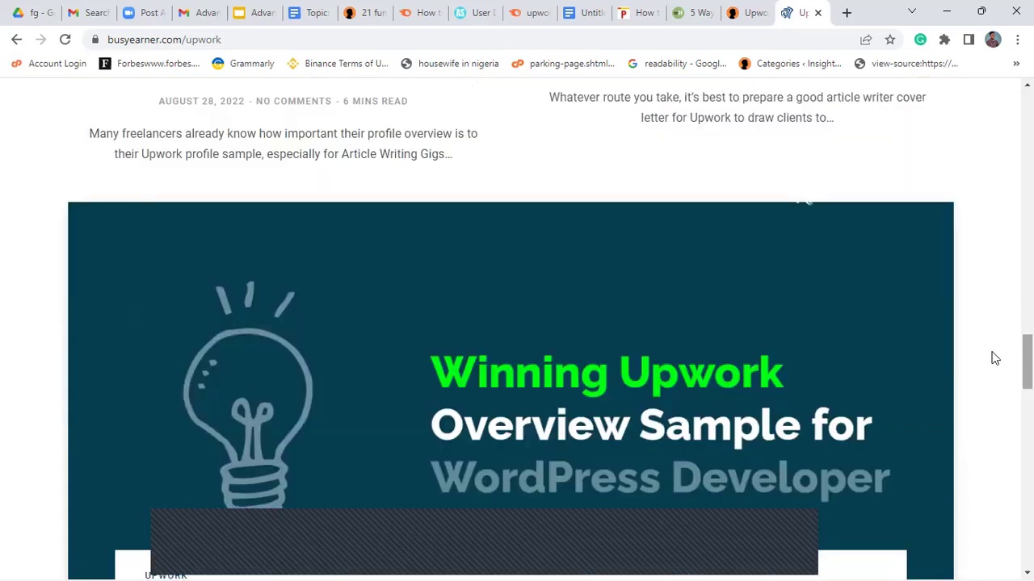
click(521, 10)
scroll(360, 418, down, 5)
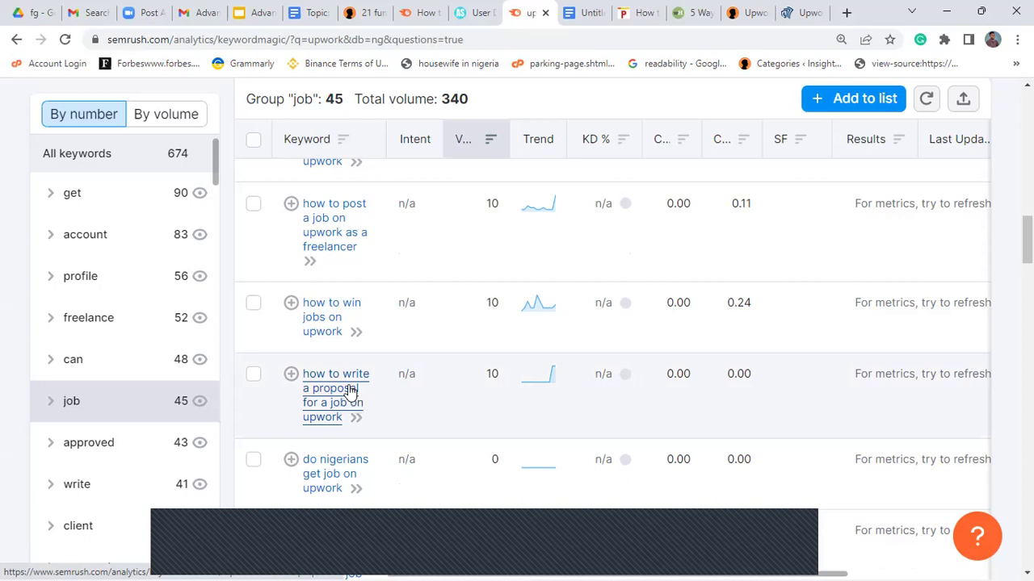
Check the selected country database unchanged, then go to Projects listing petfood.nl and freelancer.com
scroll(343, 331, down, 5)
scroll(343, 331, up, 10)
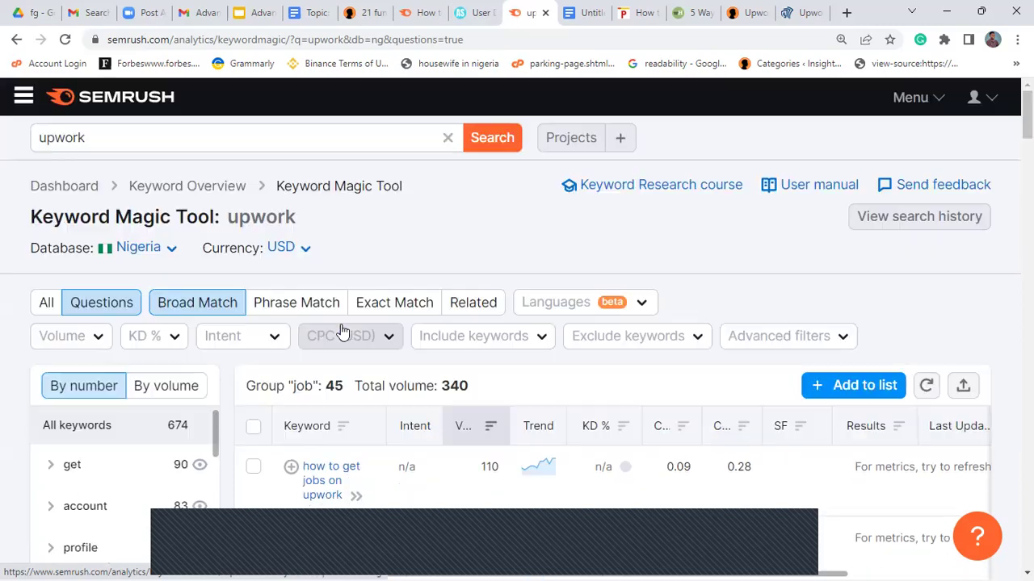
click(142, 257)
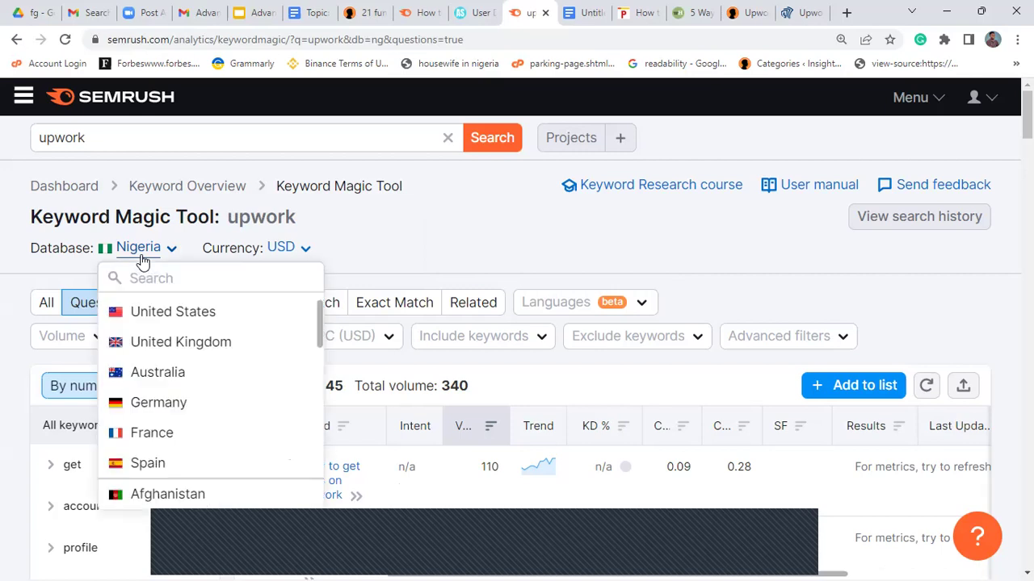
click(68, 249)
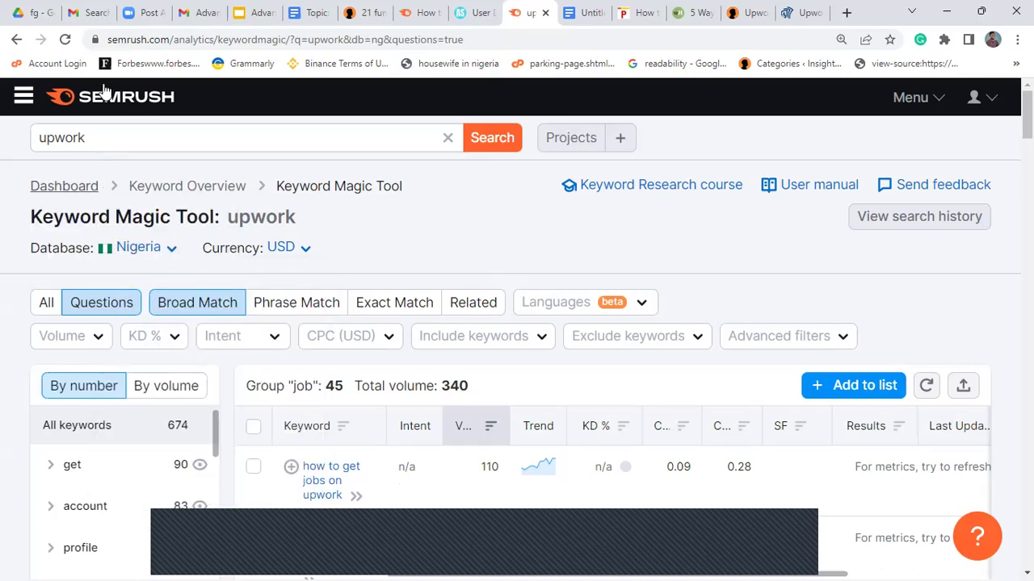
click(106, 113)
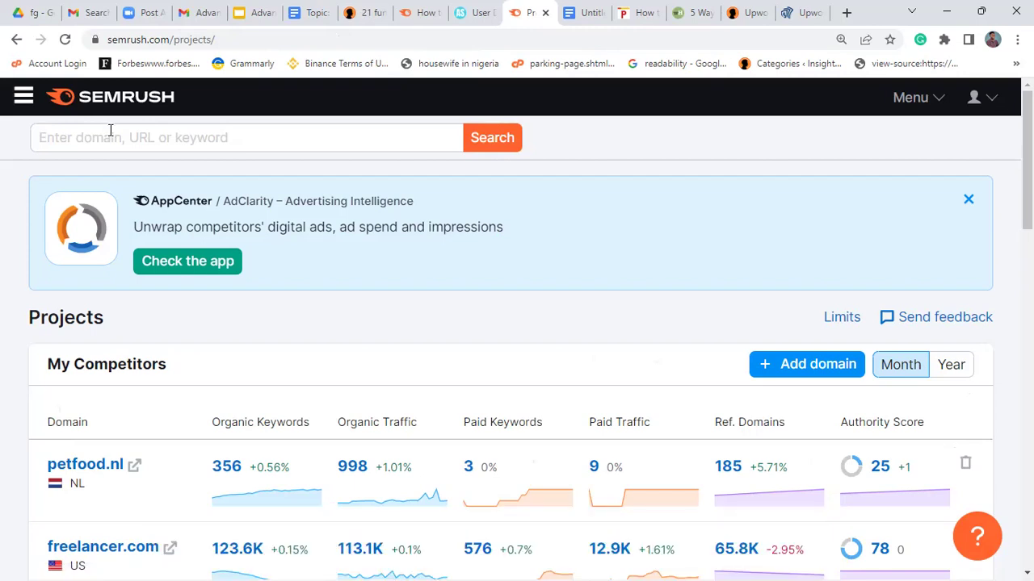
Run a keyword overview for 'how to woo a girl' (1.0K volume, 37% difficulty)
click(111, 131)
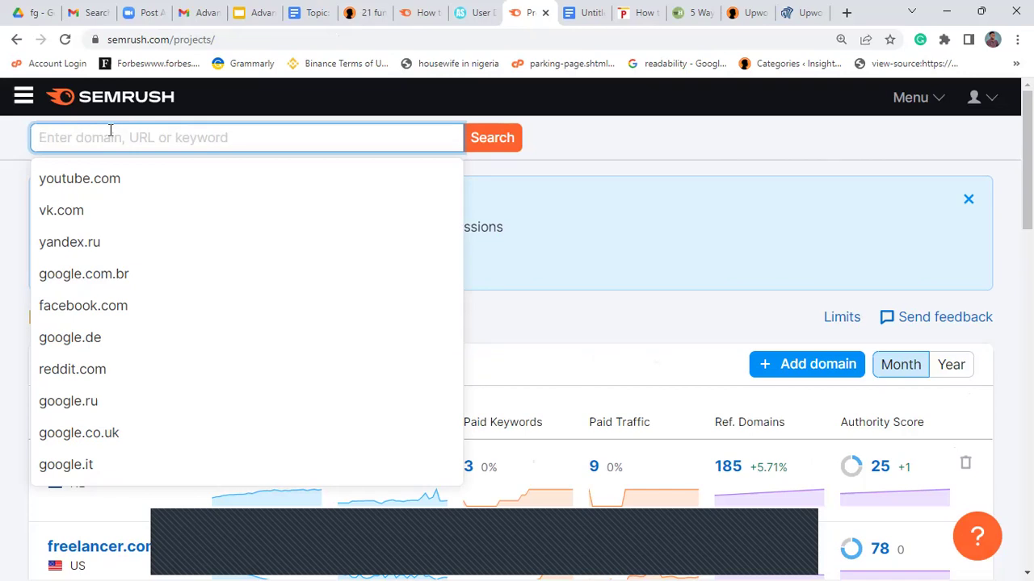
text(how to)
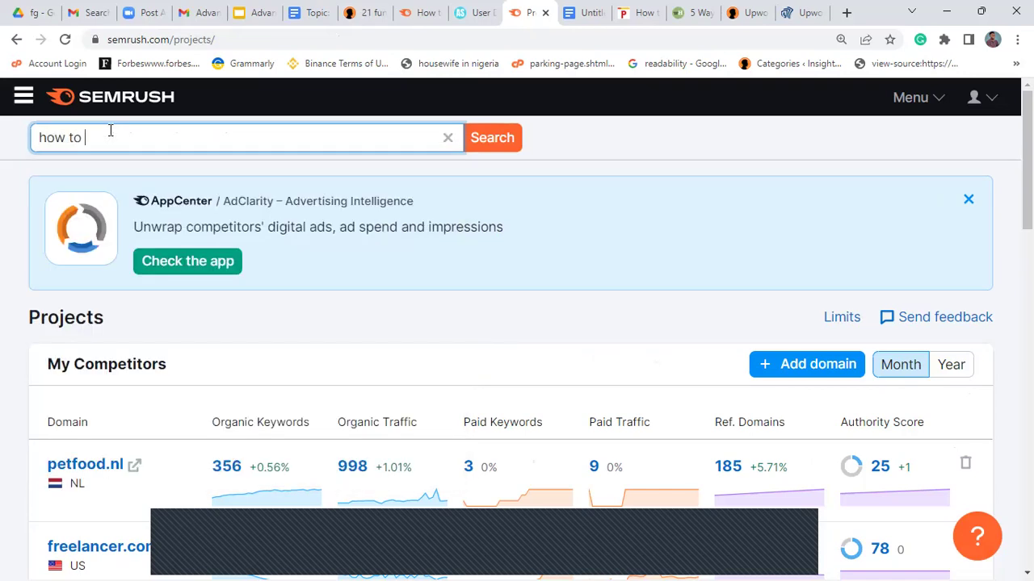
text( woo a girl)
key(Return)
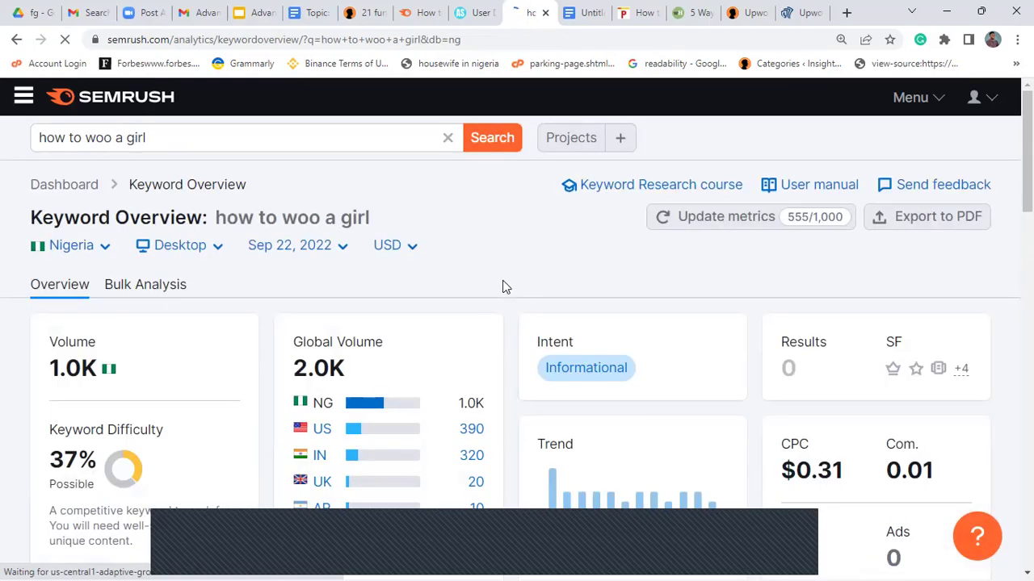
scroll(516, 323, down, 5)
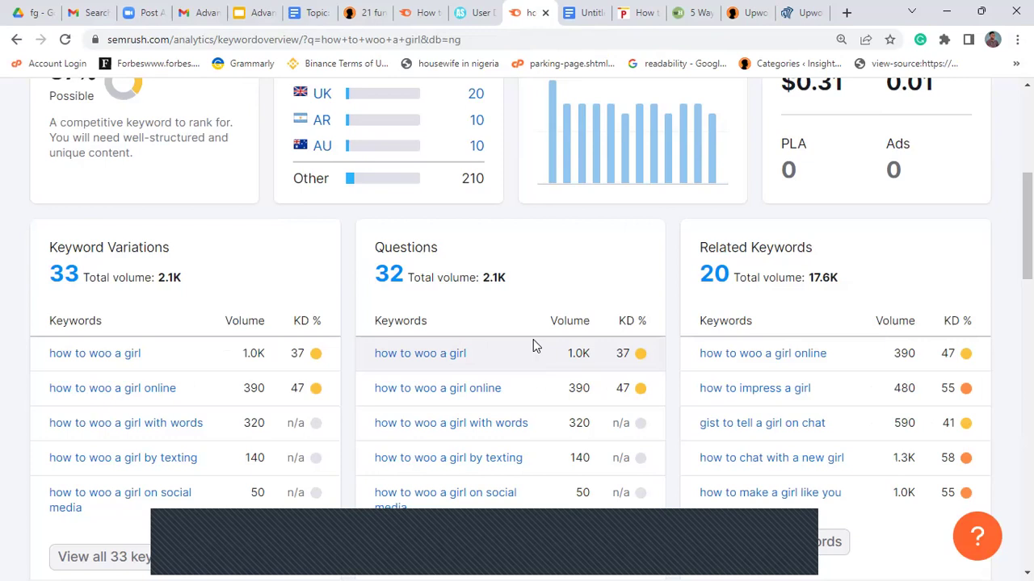
scroll(59, 111, up, 5)
Open the SEMRUSH logo's Projects page in a new tab and switch to it
right_click(58, 100)
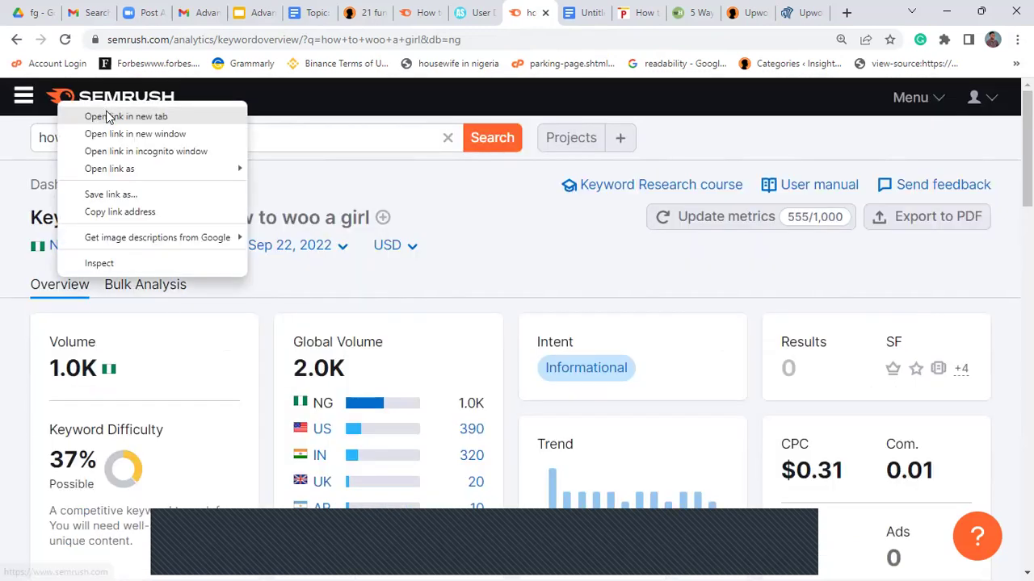
click(183, 115)
click(542, 10)
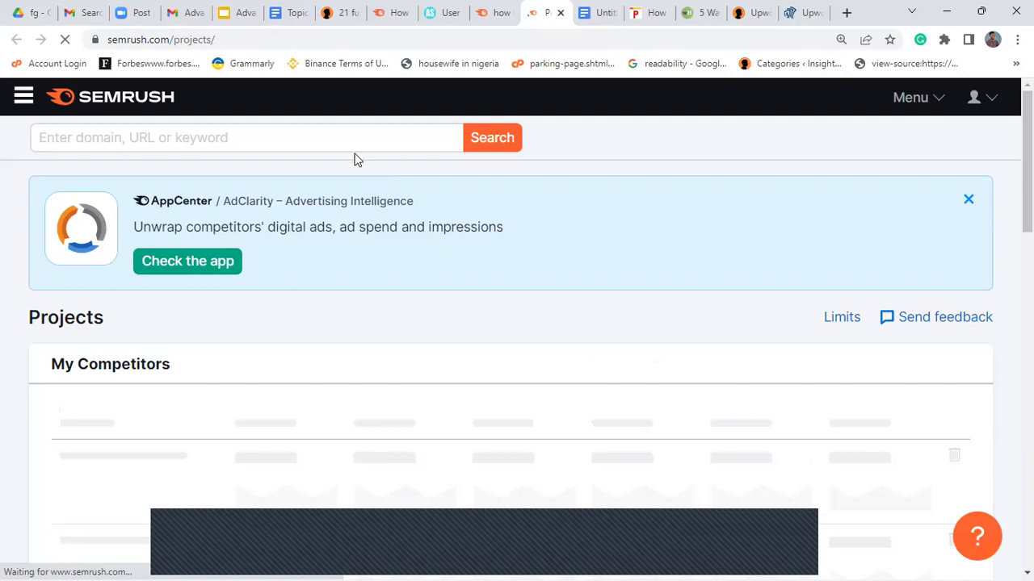
Run a keyword overview for 'how to toast a girl' (6.6K volume, 26% difficulty)
click(333, 137)
text(how)
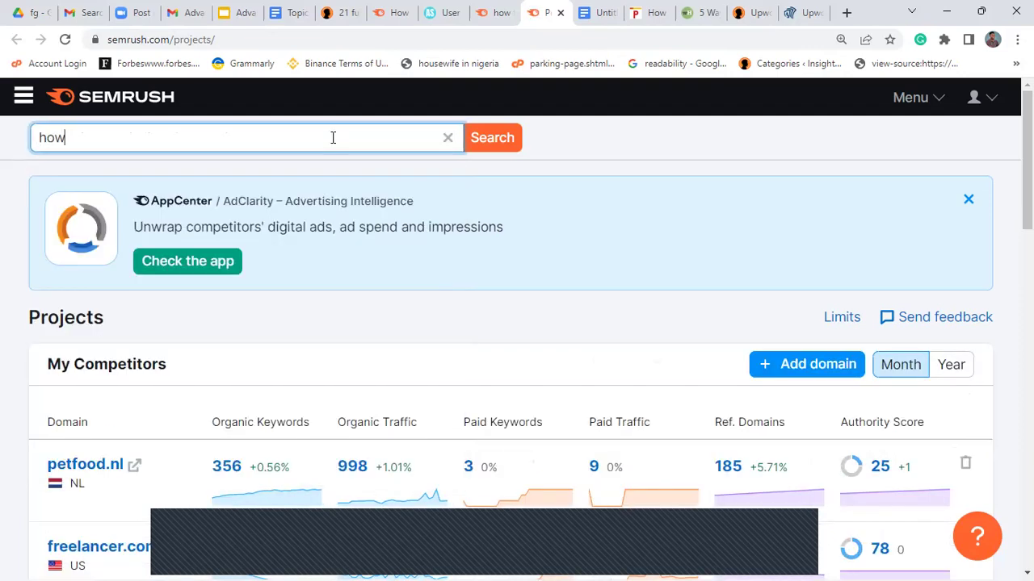
text( to toast a girl)
key(Return)
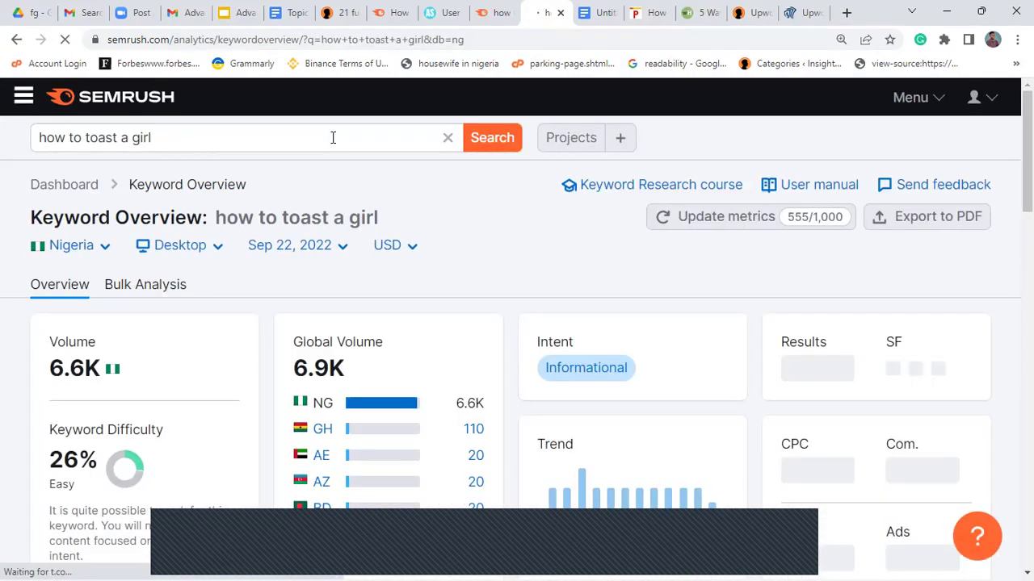
Compare the toast overview against the 'how to woo a girl' tab, then open the blank Google Docs tab
click(488, 8)
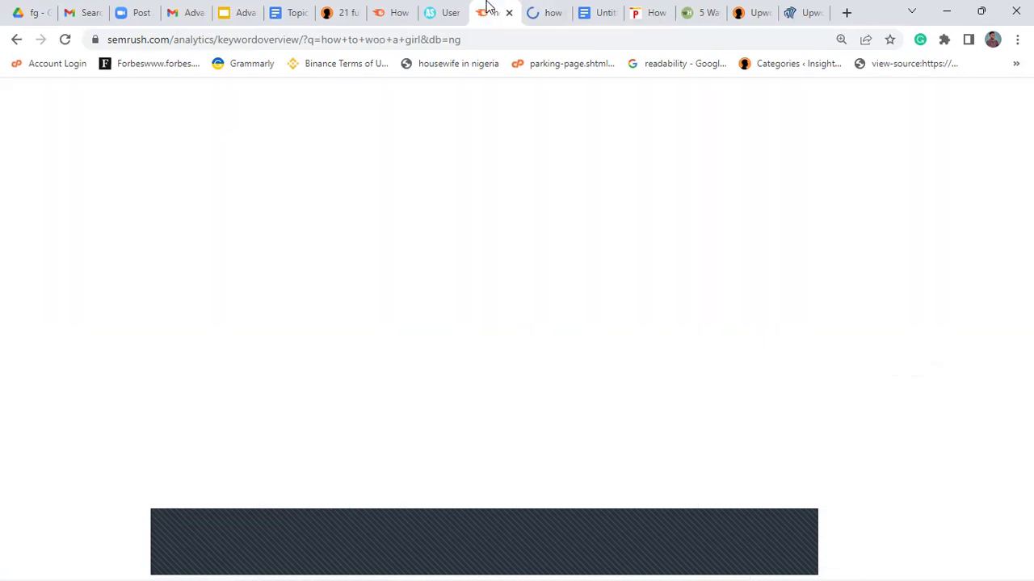
click(543, 10)
click(485, 8)
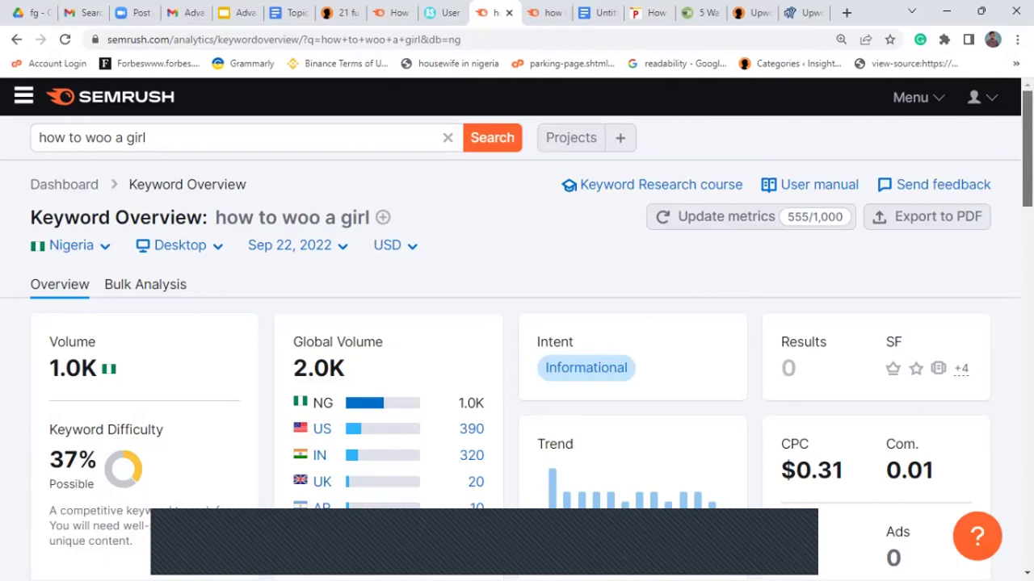
scroll(1027, 145, down, 1)
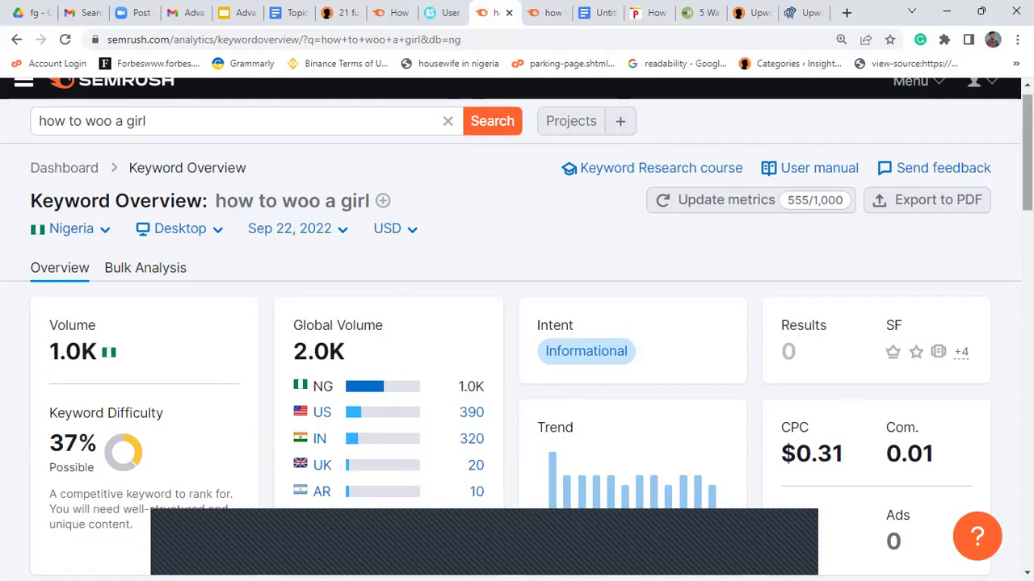
scroll(353, 358, down, 1)
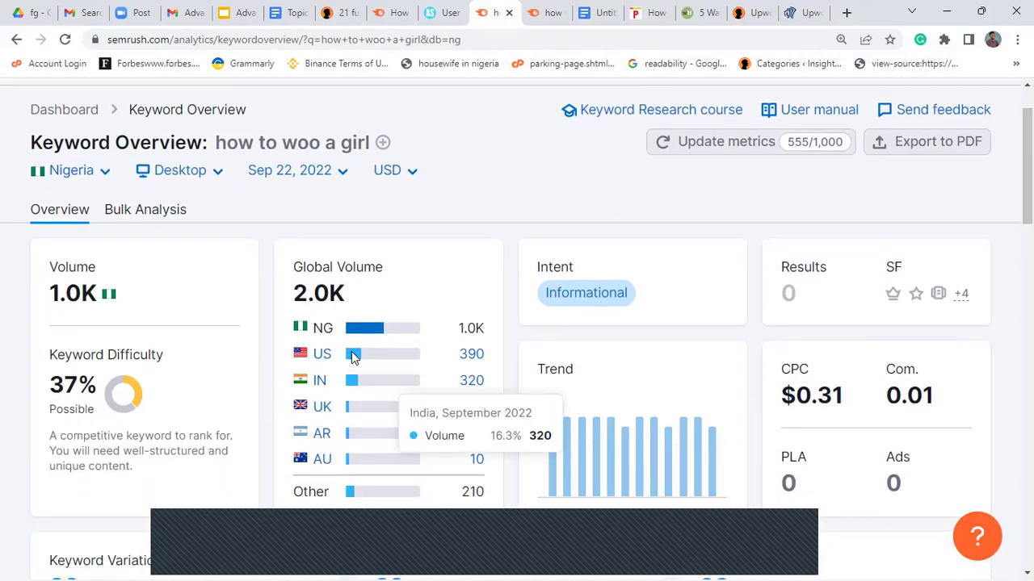
mouse_move(349, 272)
click(548, 8)
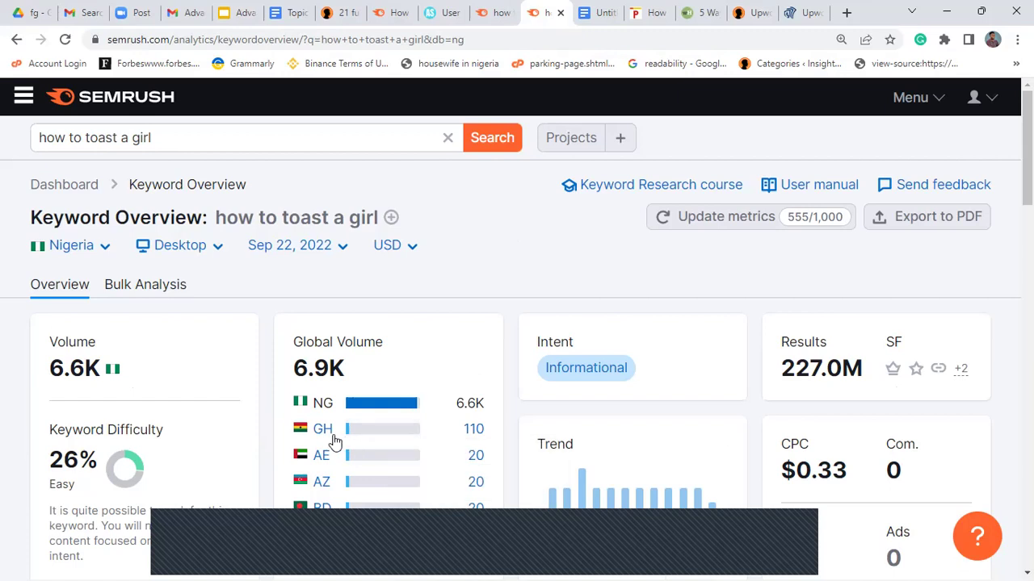
click(583, 11)
click(548, 32)
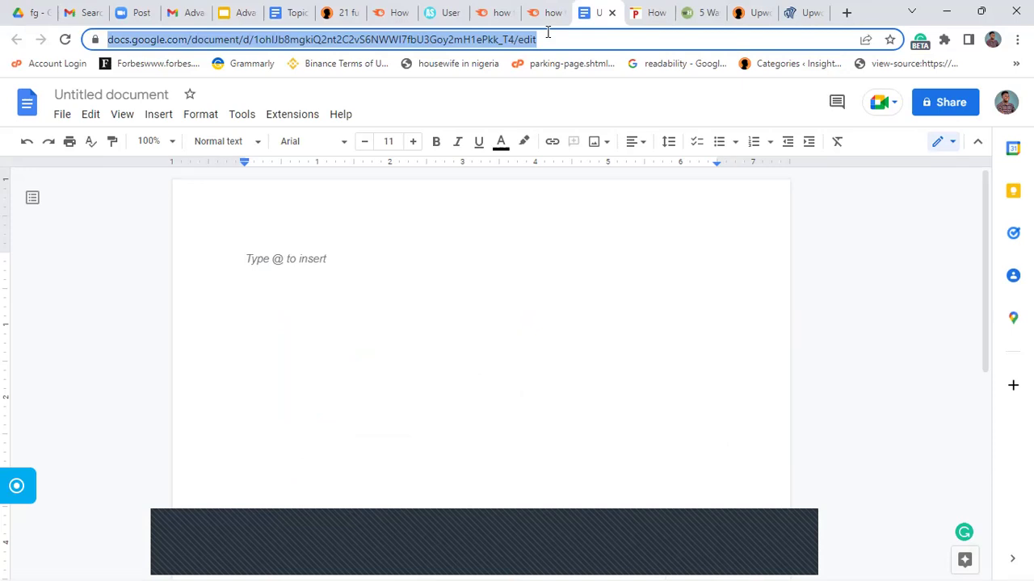
Search Google for 'how to toast a girl'
text(jow)
key(BackSpace)
key(BackSpace)
key(BackSpace)
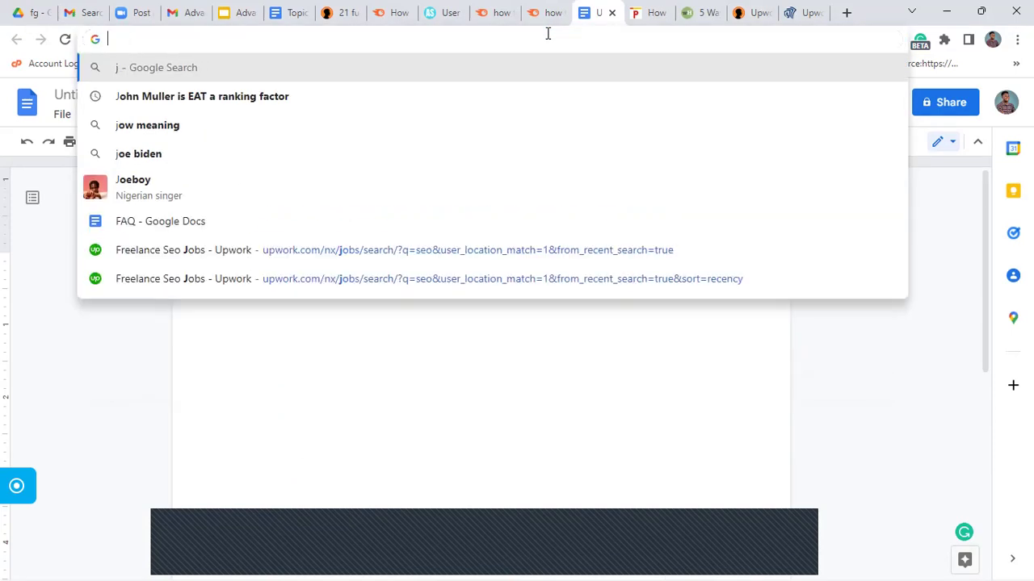
text(how to toas)
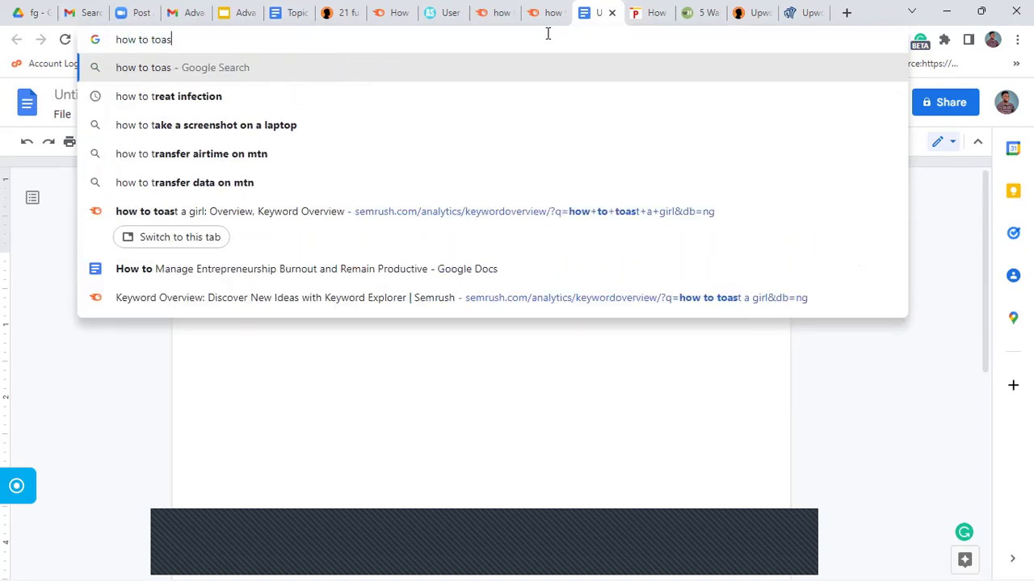
text(t)
key(Return)
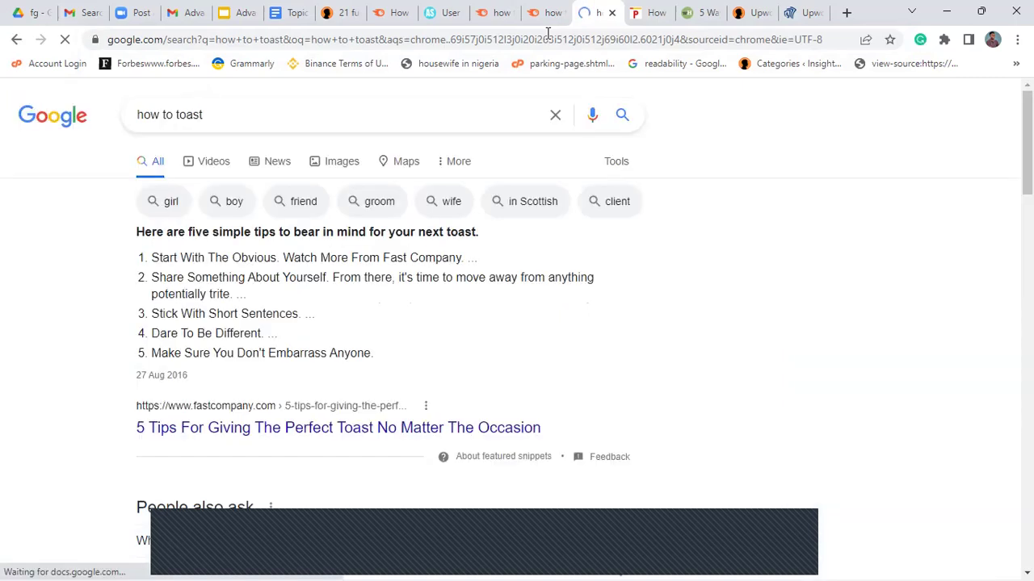
click(400, 113)
text(a girl)
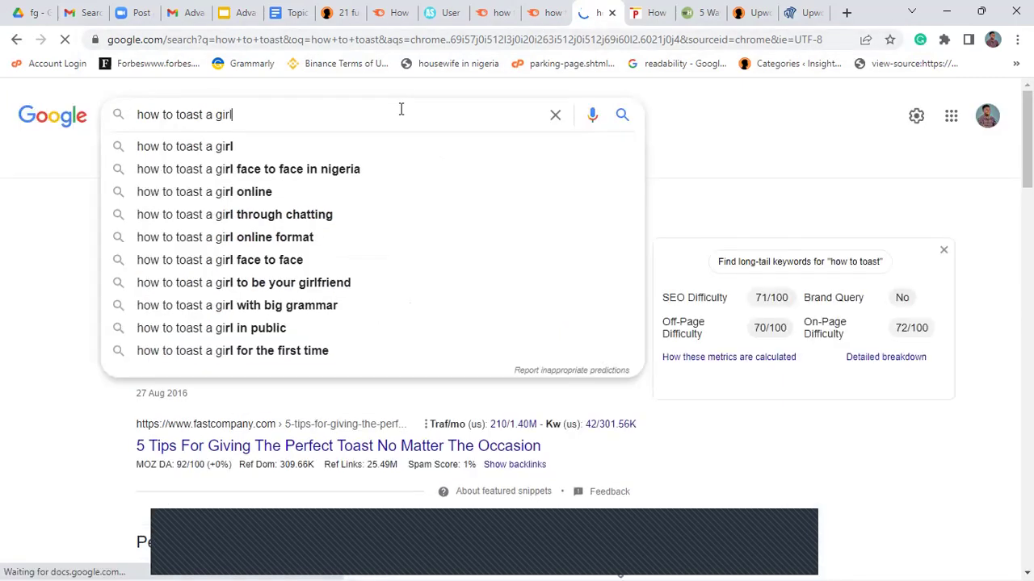
key(Return)
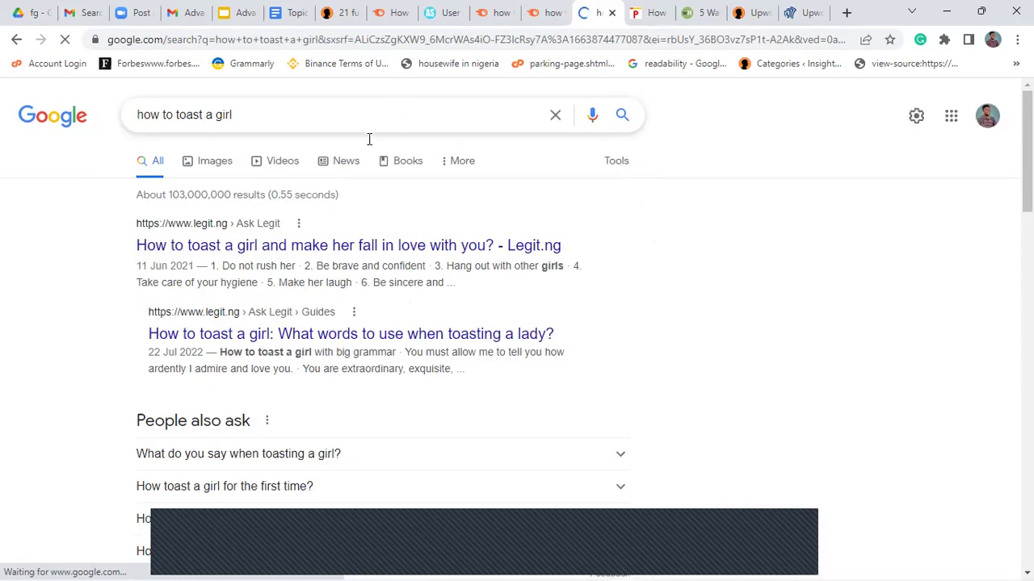
Open the top Legit.ng result in a new tab and return to the Semrush overview
right_click(264, 252)
key(Escape)
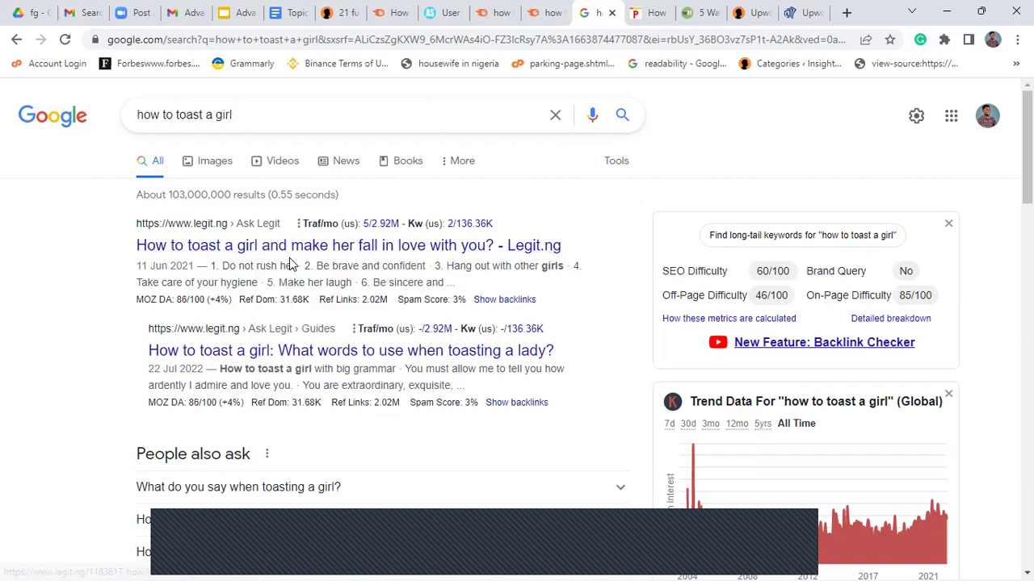
click(526, 12)
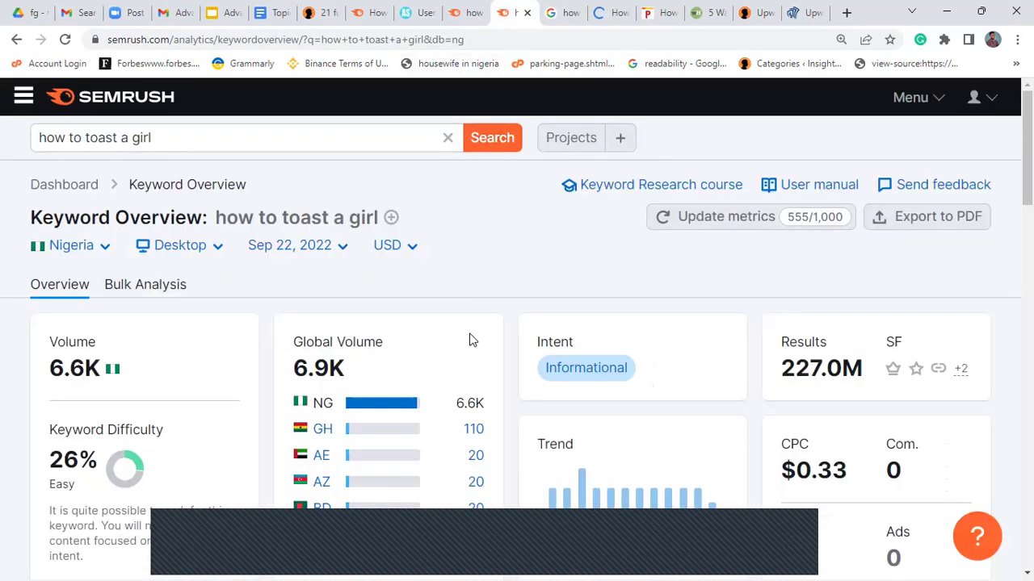
In the Legit.ng article, find occurrences of 'toast' and then 'woo'
click(599, 7)
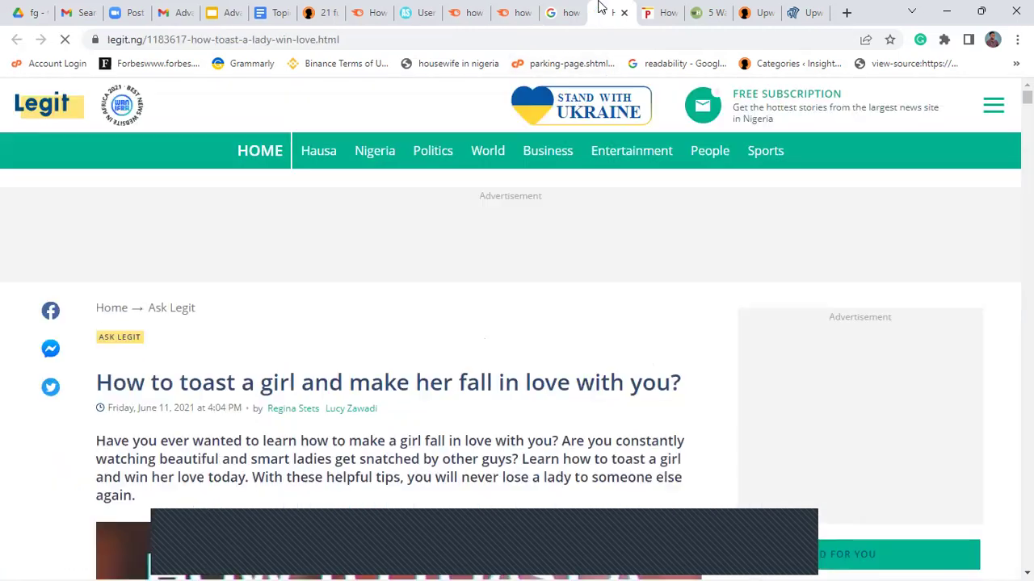
scroll(445, 413, down, 5)
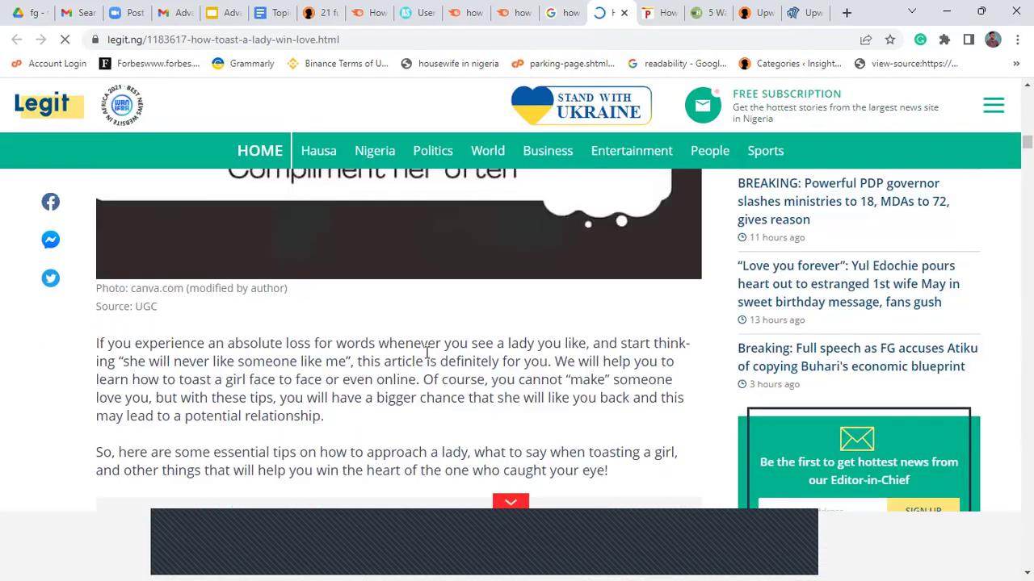
drag(427, 353, 426, 361)
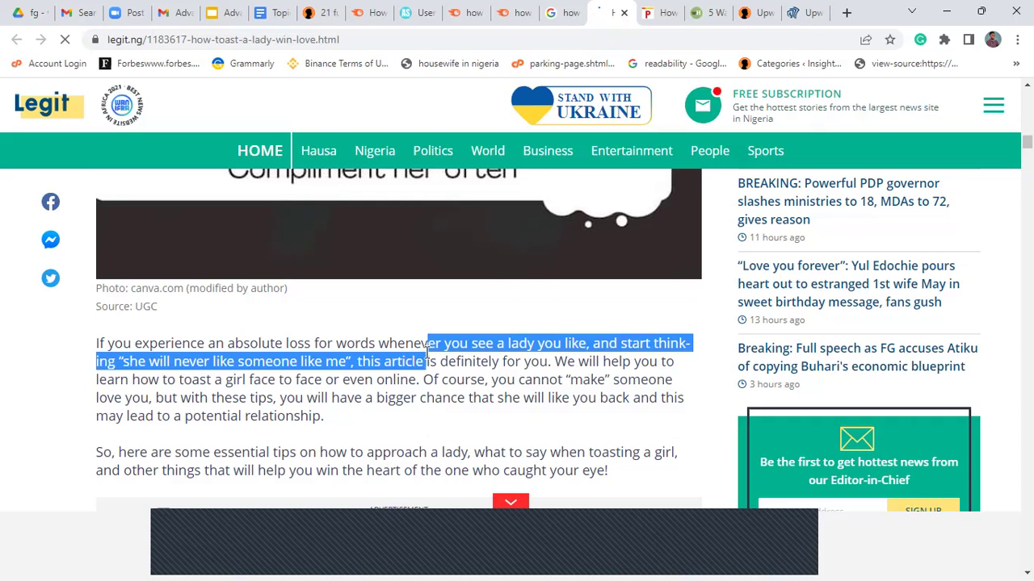
key(ctrl+f)
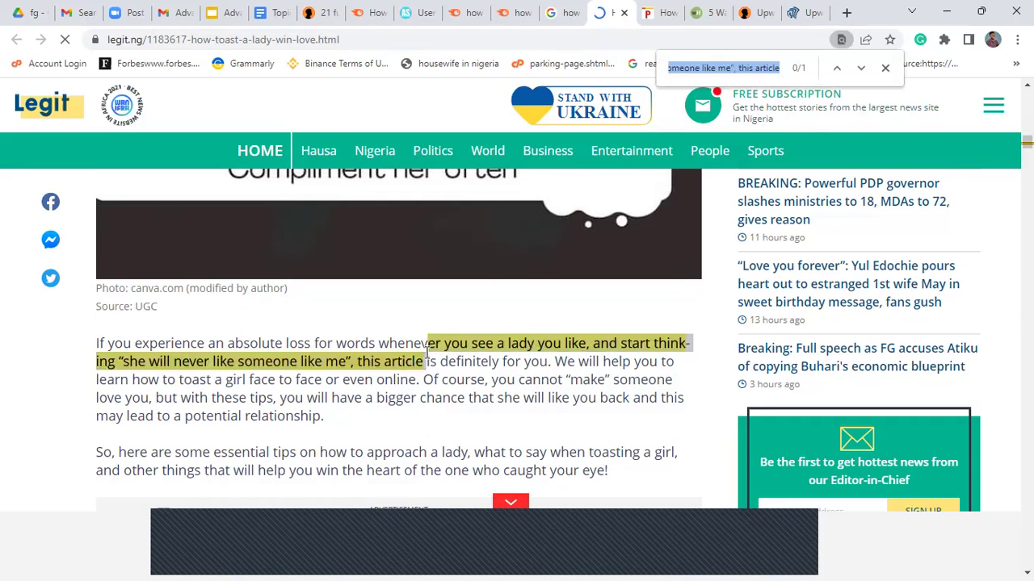
text(toast)
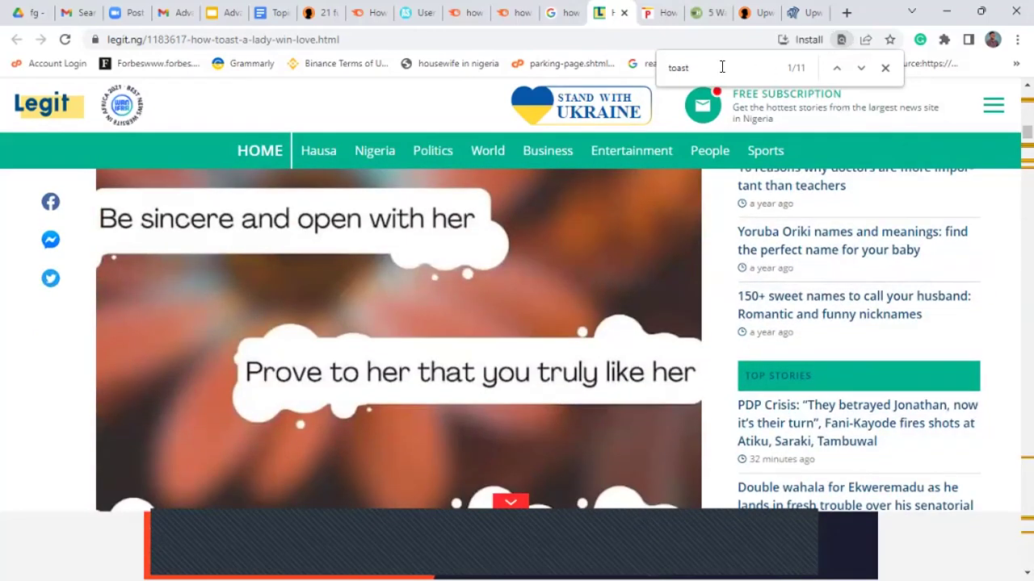
double_click(719, 67)
text(wi)
key(BackSpace)
text(oo)
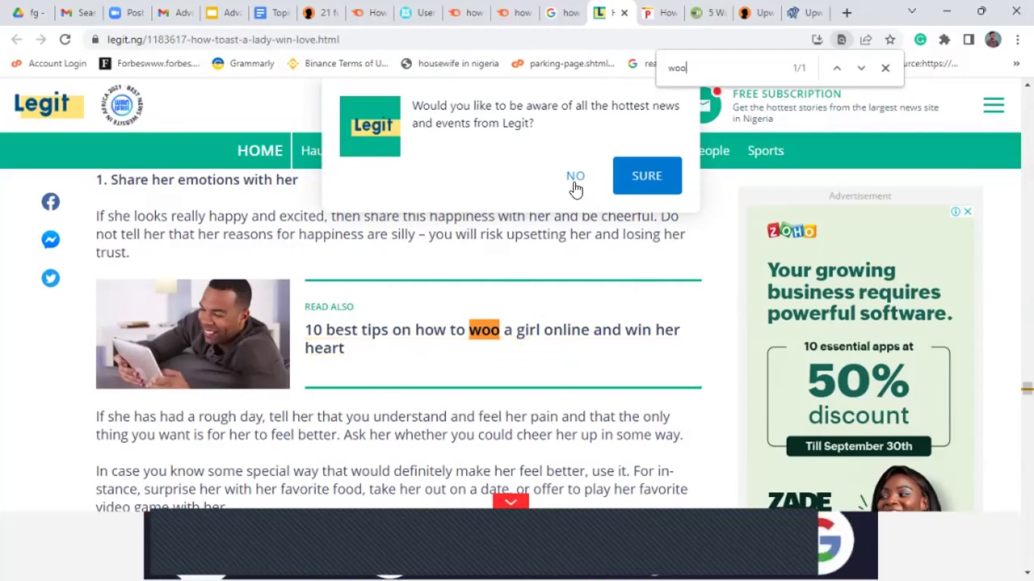
Decline the news notification, open 'Tips on how to woo a girl online' in a new tab, return to Semrush
click(575, 187)
right_click(405, 340)
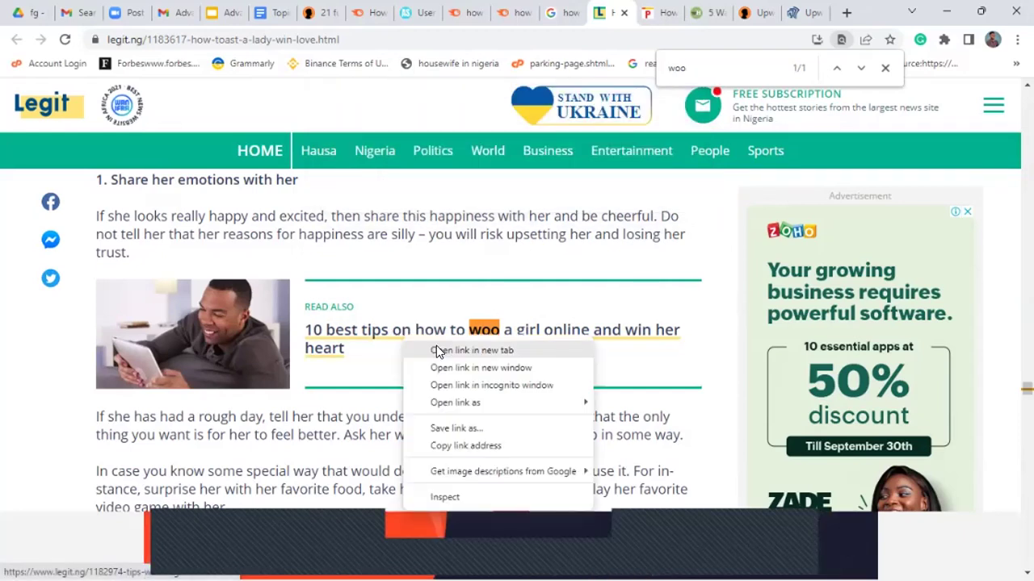
click(436, 350)
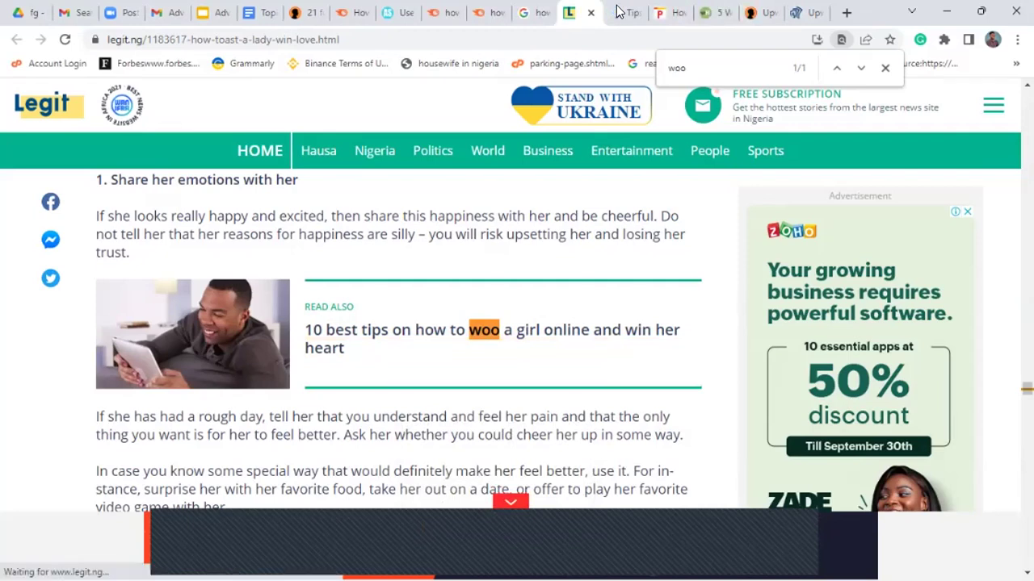
click(621, 12)
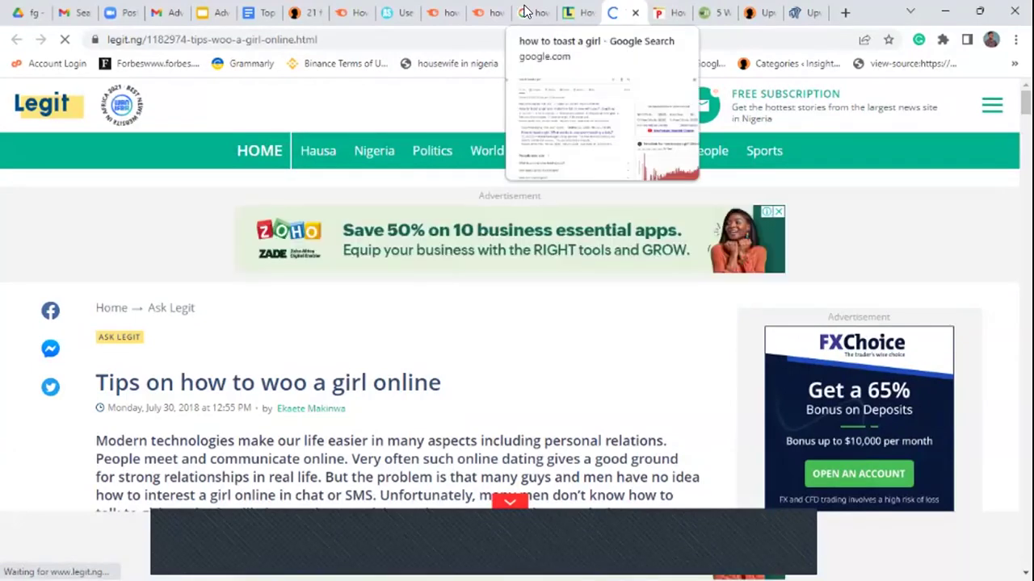
click(494, 11)
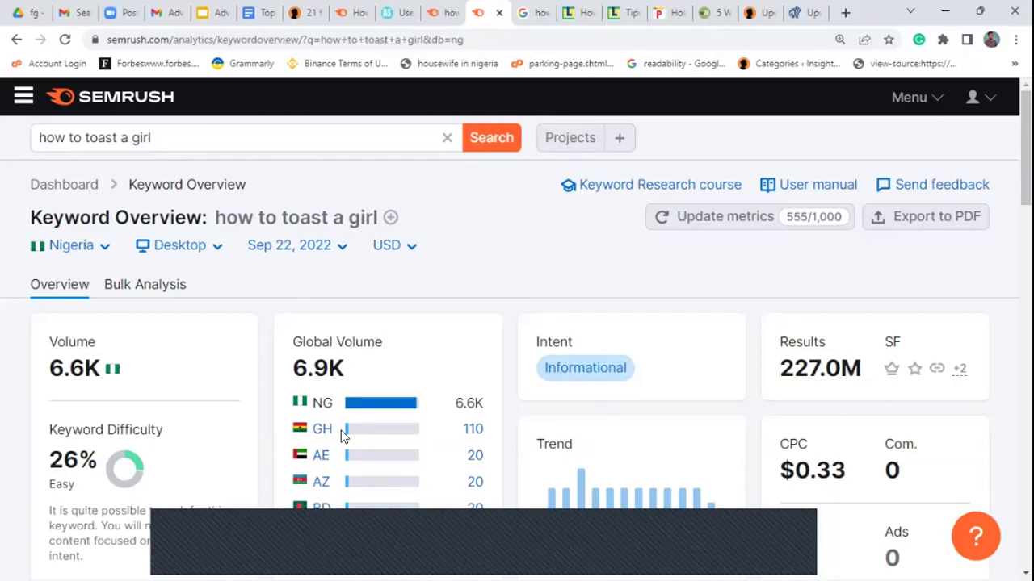
Compare with the woo overview, then open all 102 'how to toast a girl' variations in Keyword Magic Tool
click(440, 10)
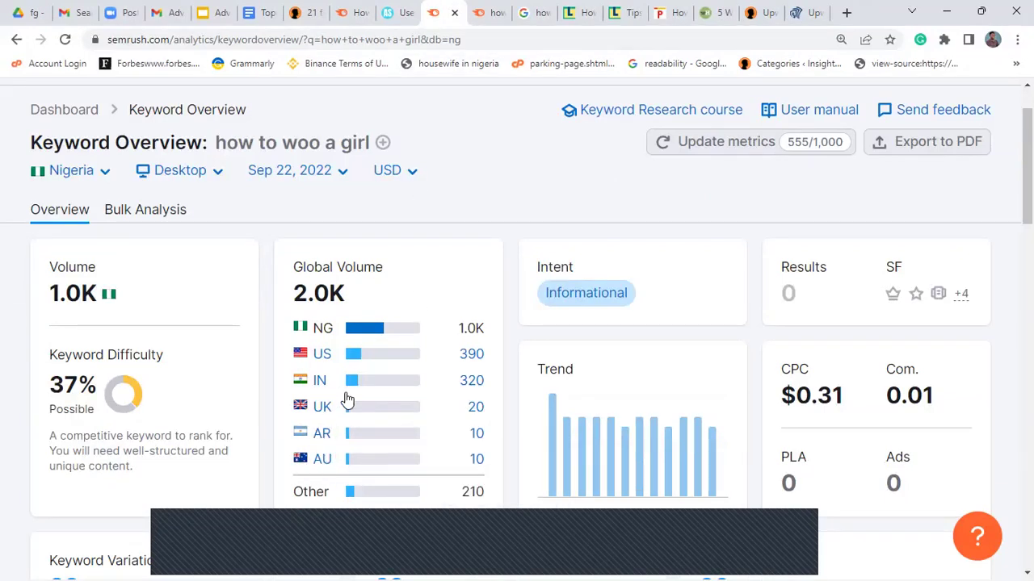
click(489, 7)
click(281, 142)
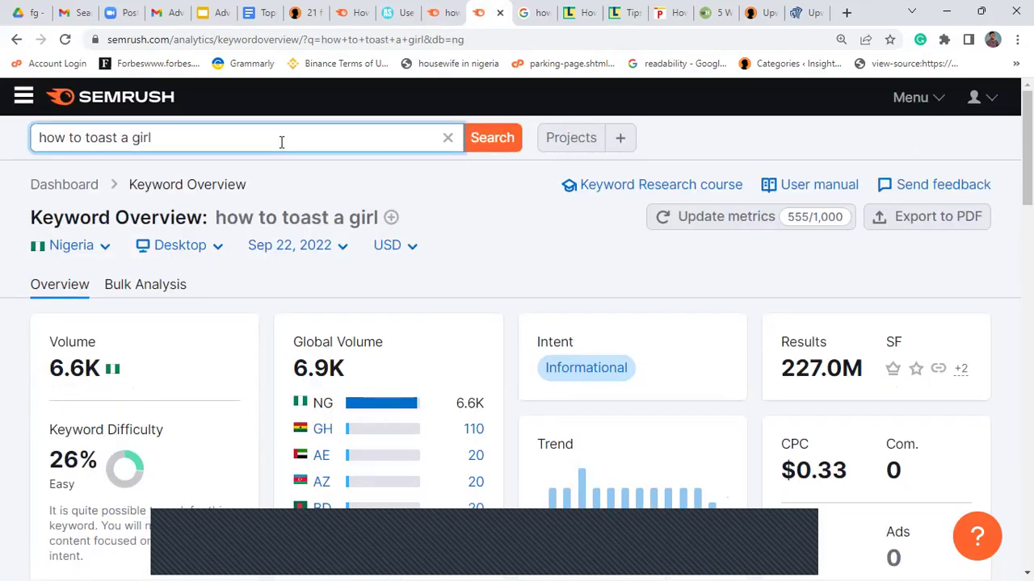
scroll(387, 399, down, 10)
scroll(398, 397, up, 5)
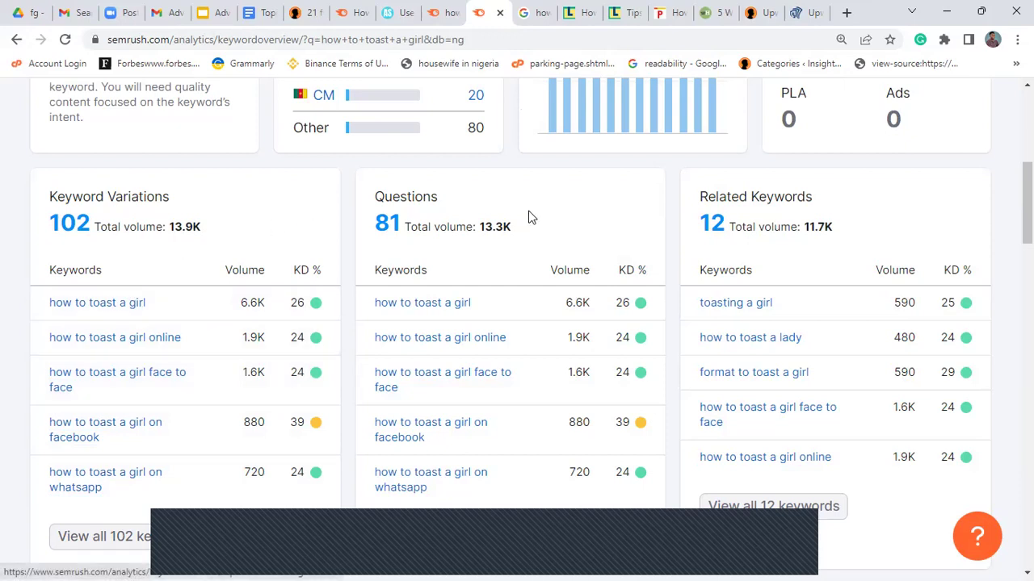
click(92, 541)
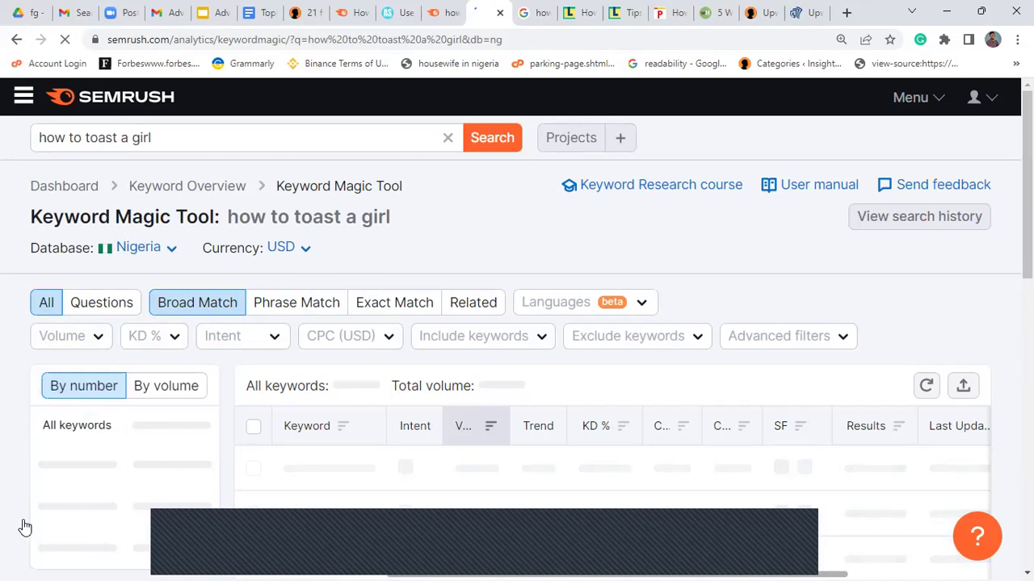
Scroll through the 102 Nigerian keyword ideas to review their search volumes and KD%
scroll(517, 323, down, 5)
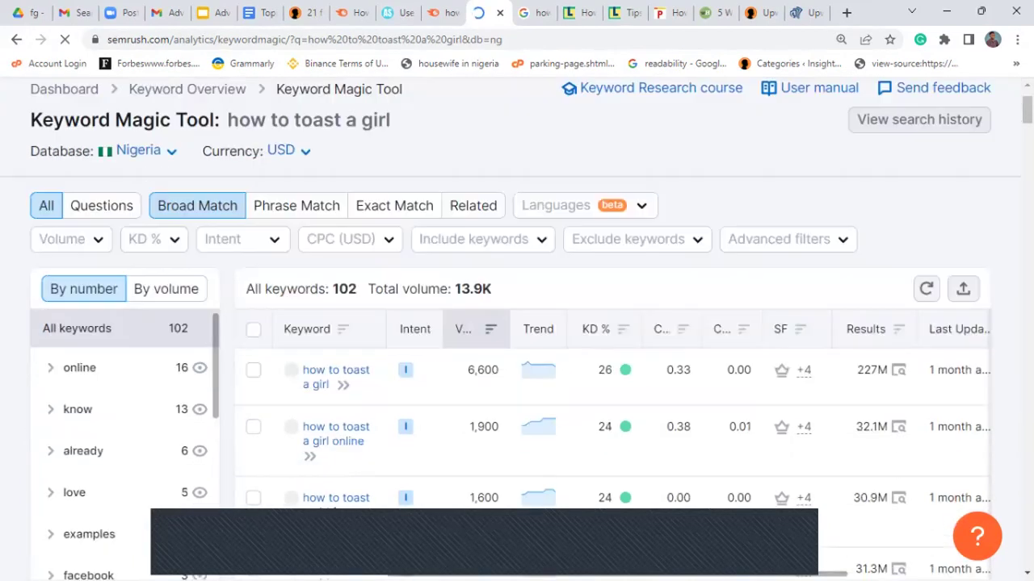
scroll(517, 323, up, 5)
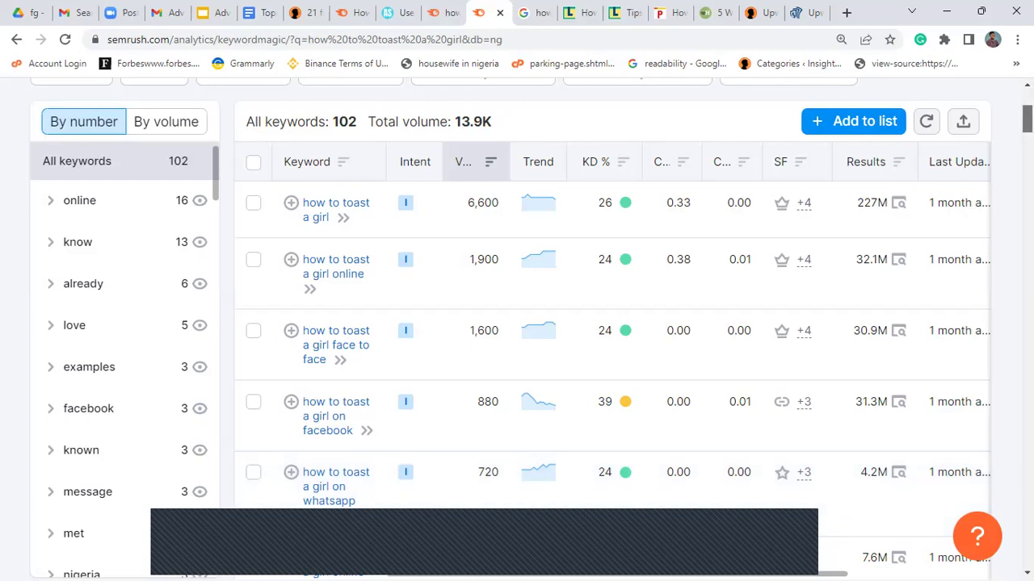
scroll(532, 329, down, 2)
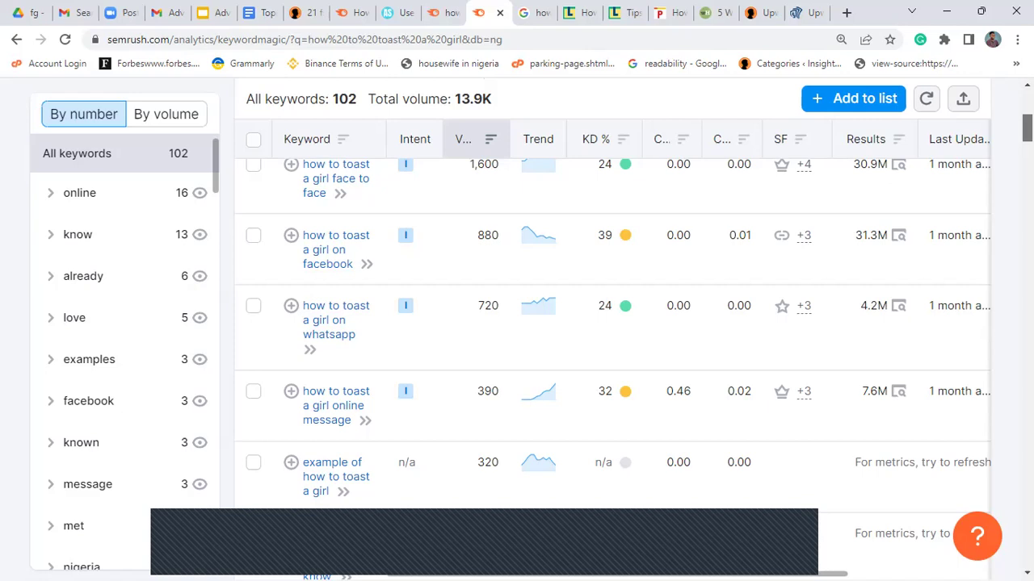
scroll(531, 328, down, 1)
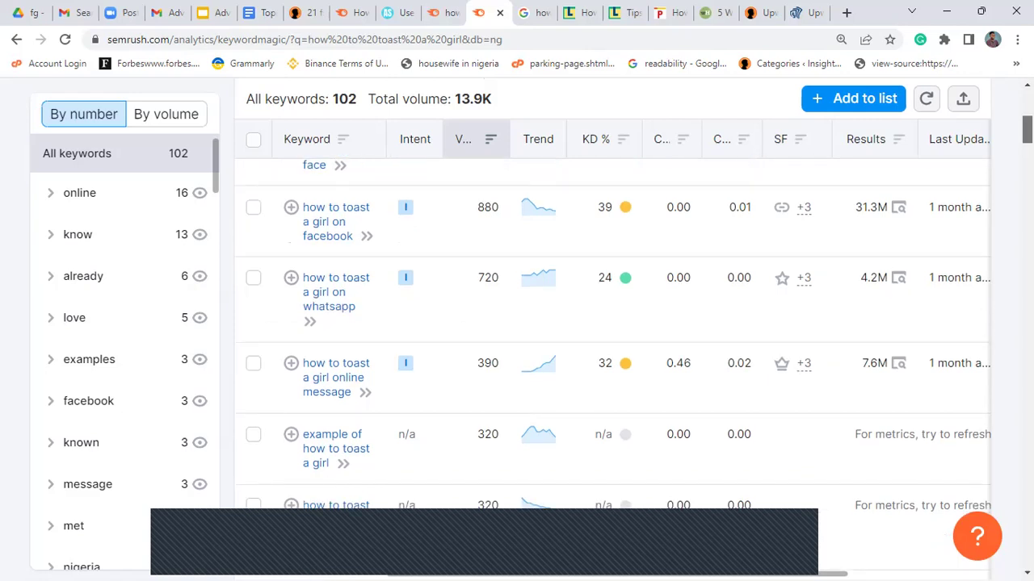
scroll(531, 329, down, 1)
scroll(531, 329, down, 5)
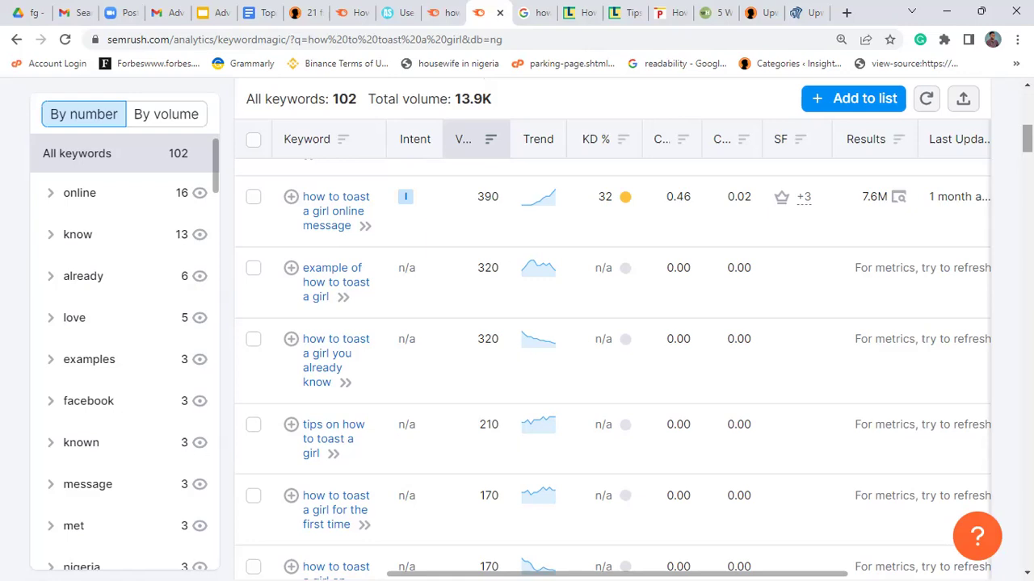
scroll(612, 353, down, 1)
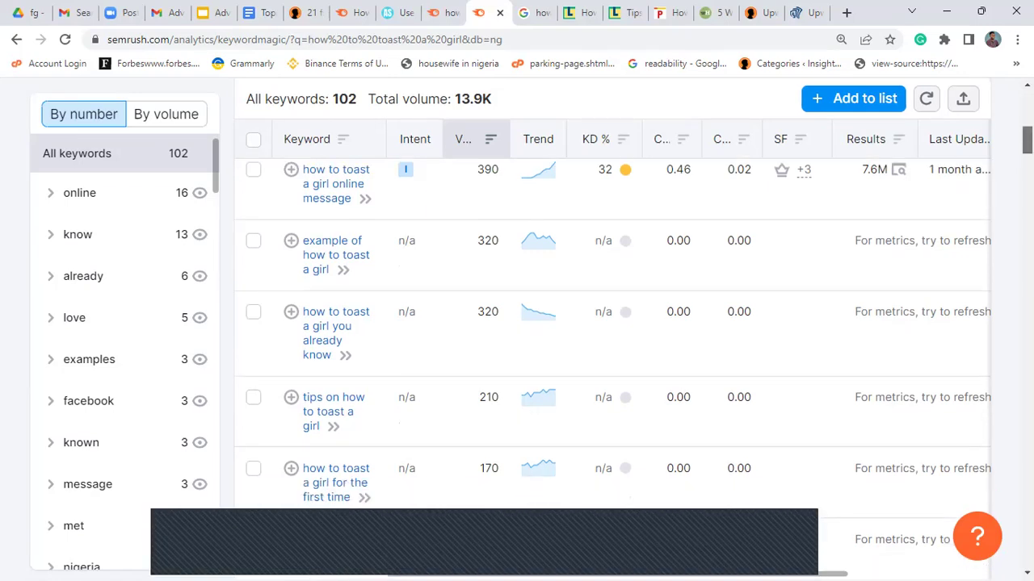
scroll(612, 353, down, 2)
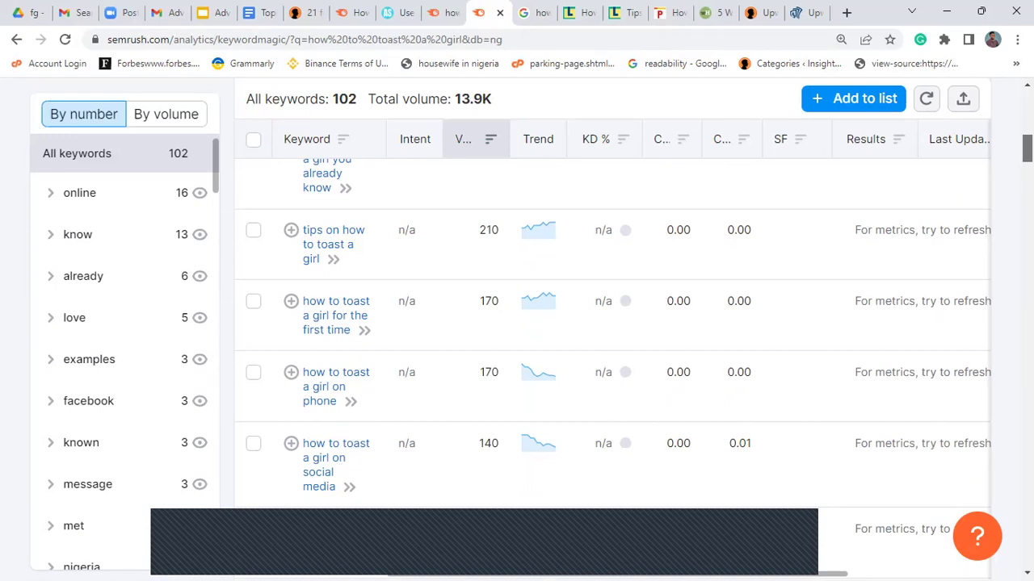
scroll(613, 353, down, 5)
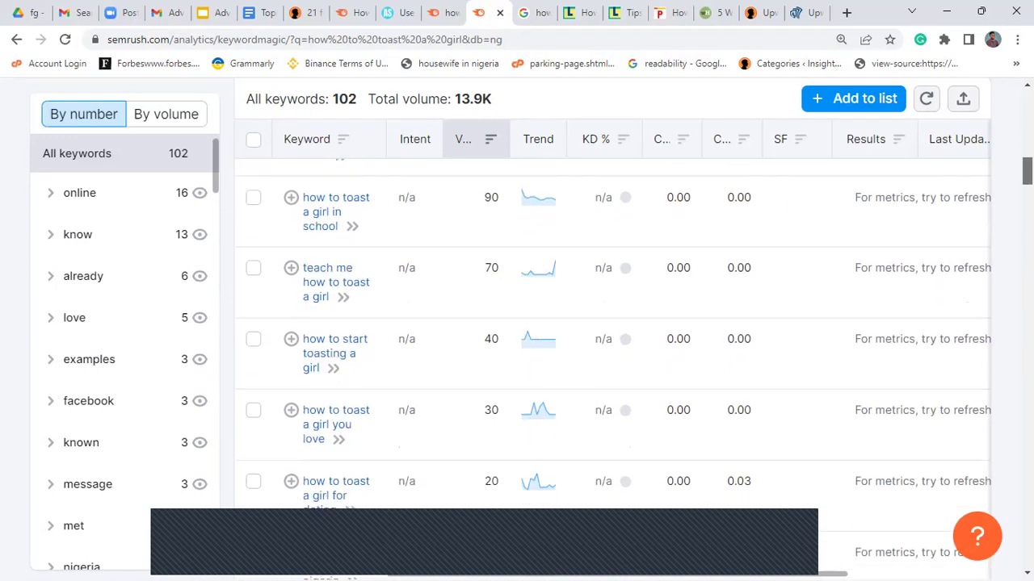
scroll(613, 353, up, 20)
scroll(612, 353, down, 4)
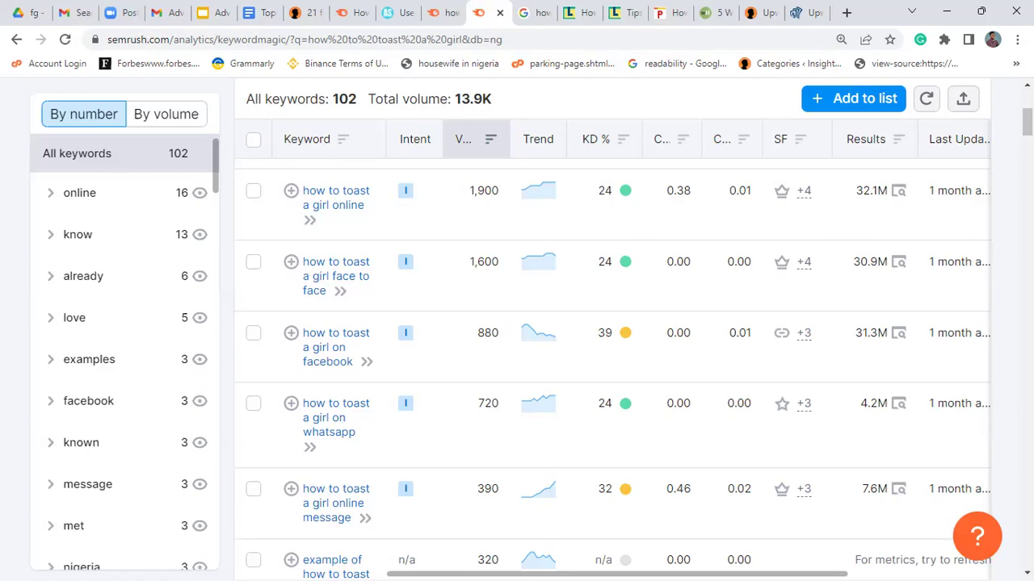
scroll(517, 323, up, 4)
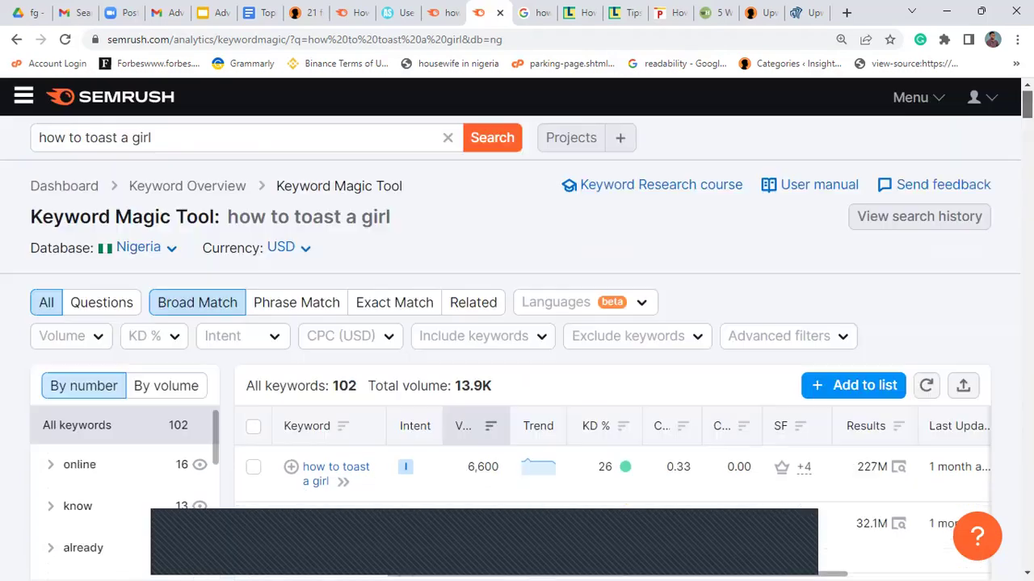
scroll(517, 323, down, 3)
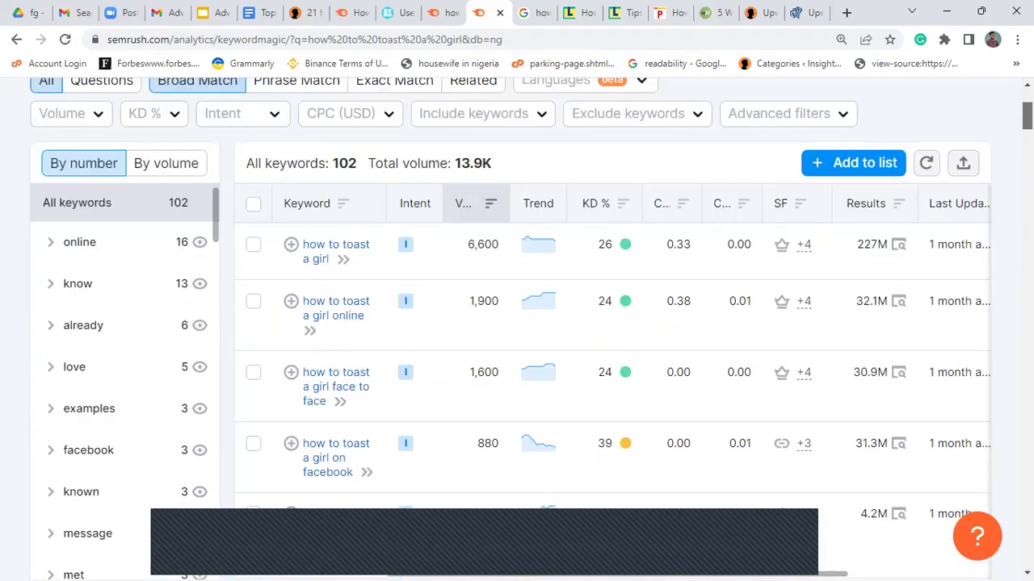
scroll(517, 323, down, 1)
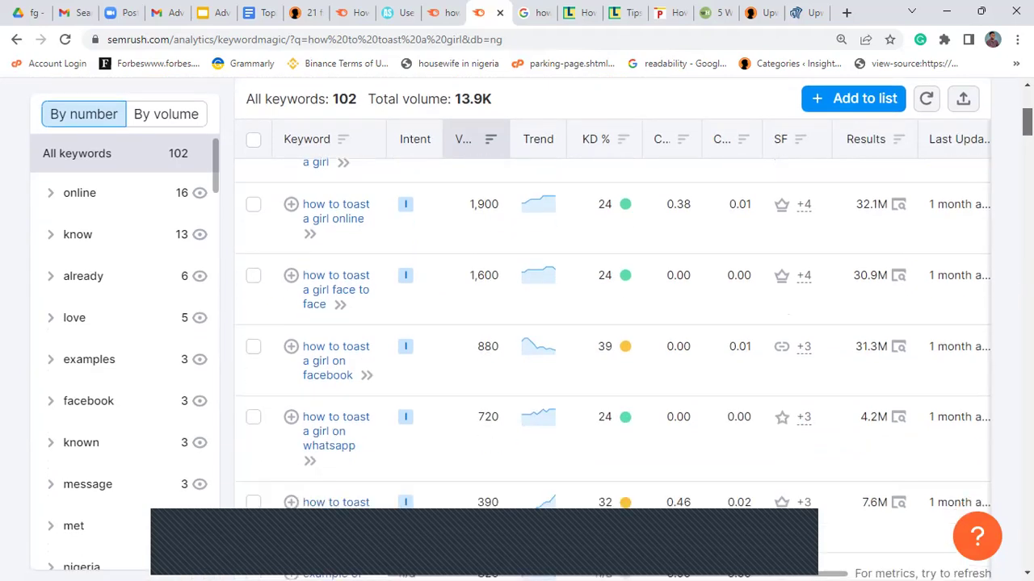
scroll(517, 323, up, 2)
scroll(516, 323, up, 1)
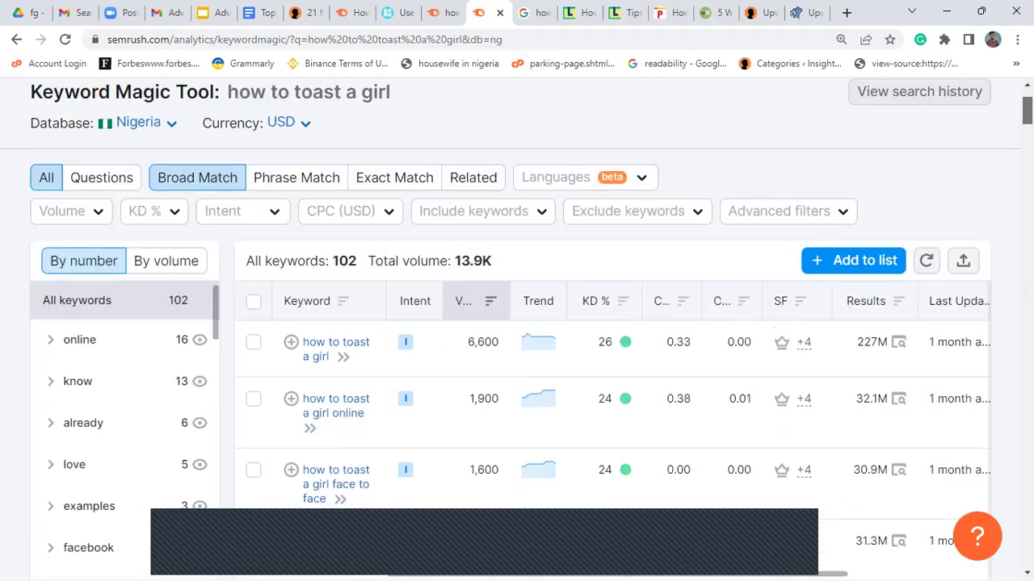
scroll(517, 324, down, 2)
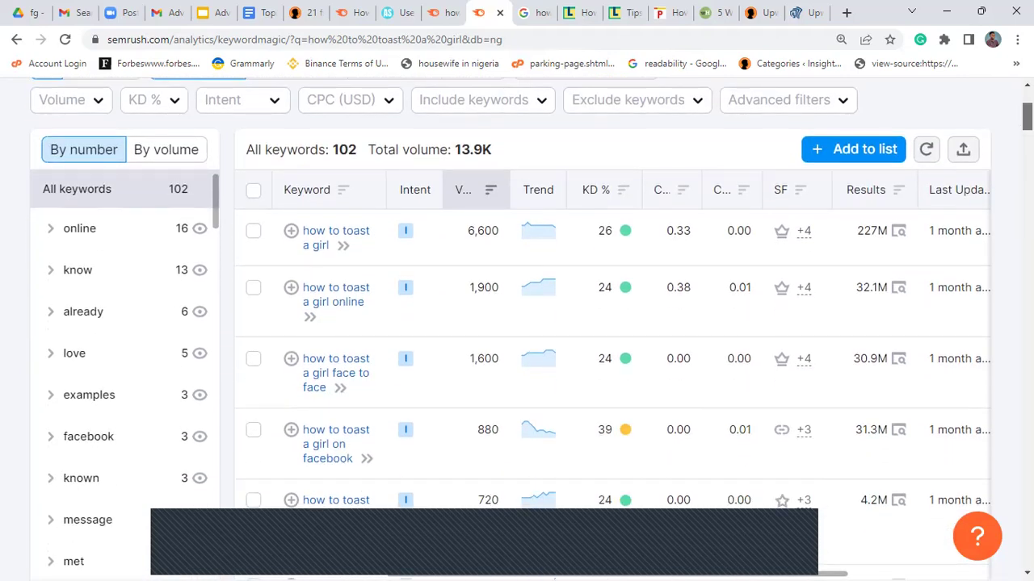
scroll(517, 323, down, 1)
scroll(516, 323, up, 3)
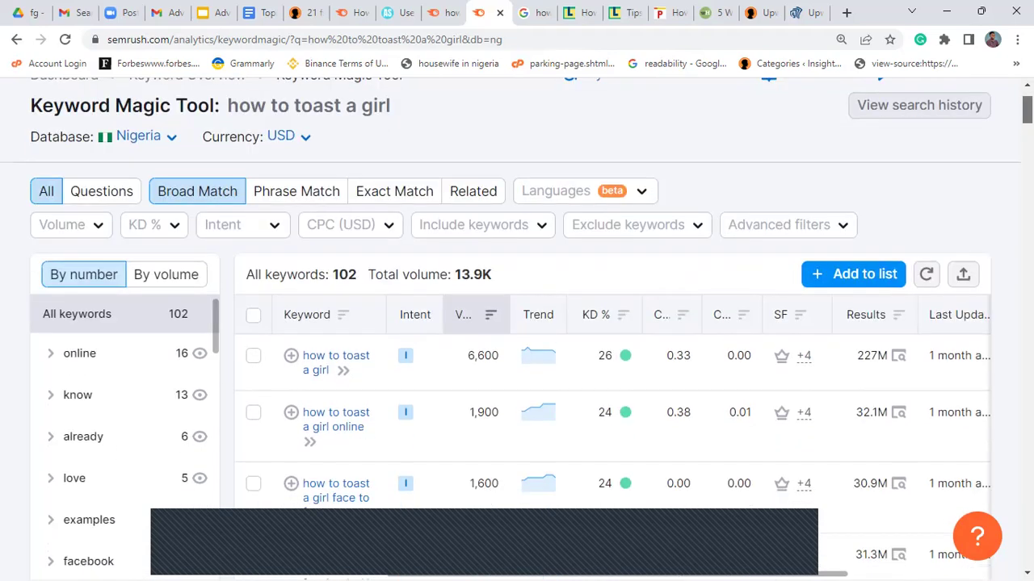
scroll(517, 323, down, 1)
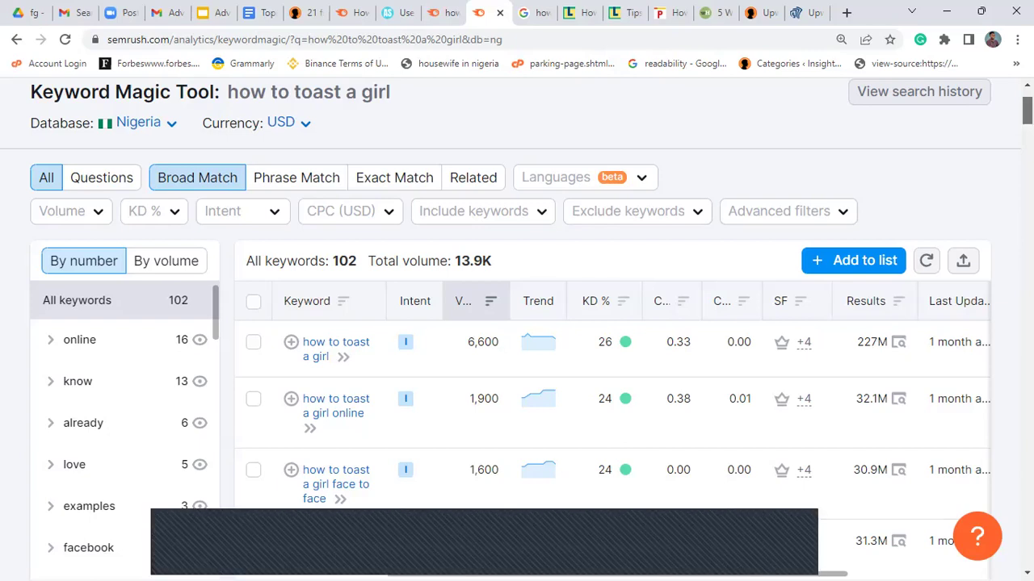
scroll(516, 329, down, 1)
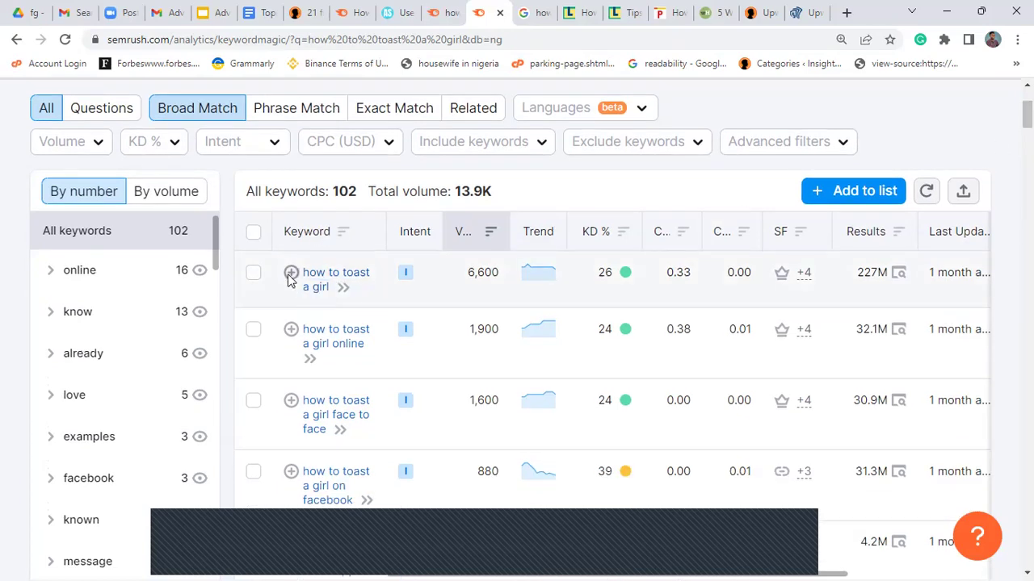
Export all 102 'how to toast a girl' keywords as CSV and check the finished download
drag(298, 272, 312, 332)
click(937, 202)
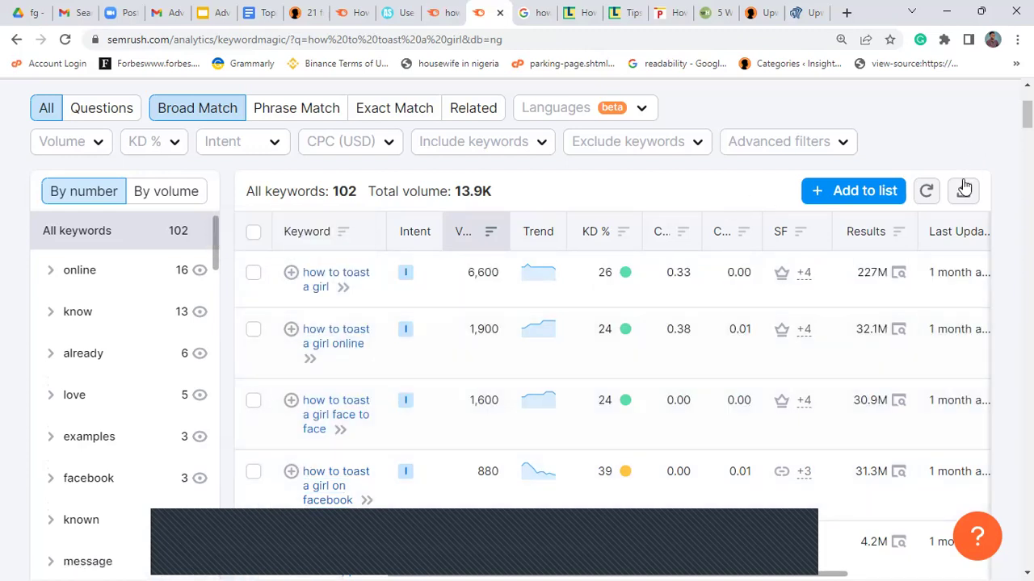
click(963, 194)
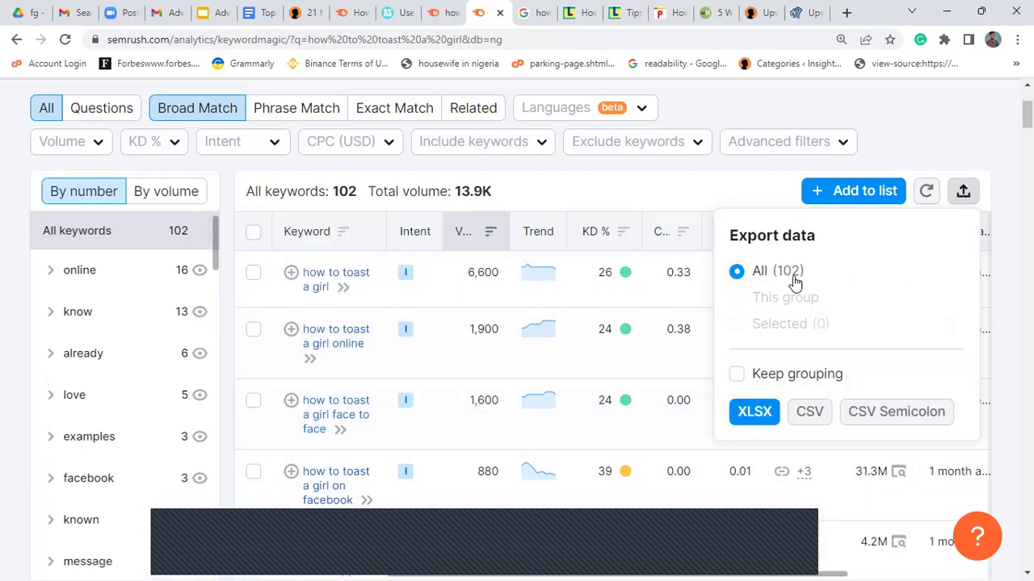
click(810, 412)
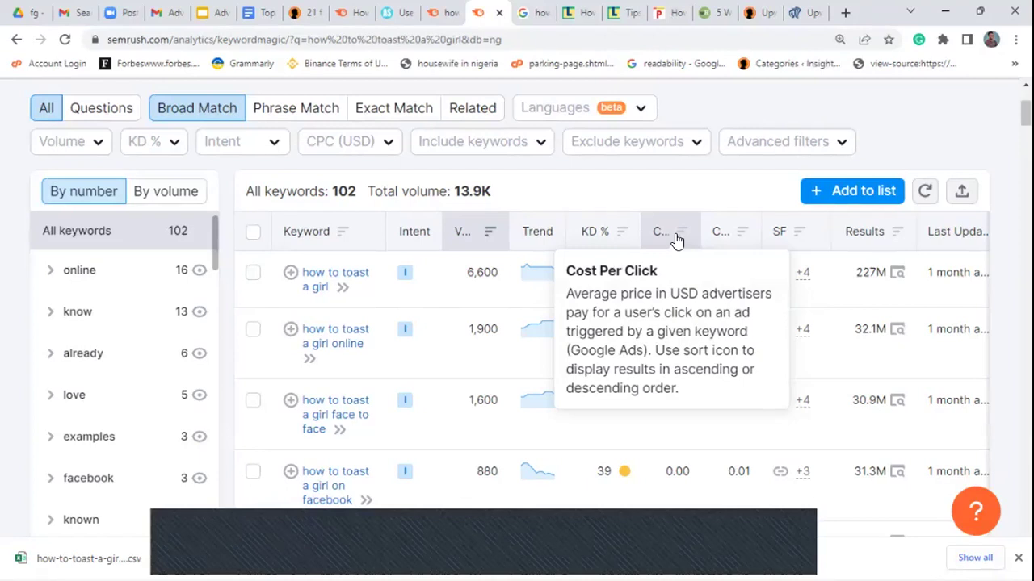
click(159, 563)
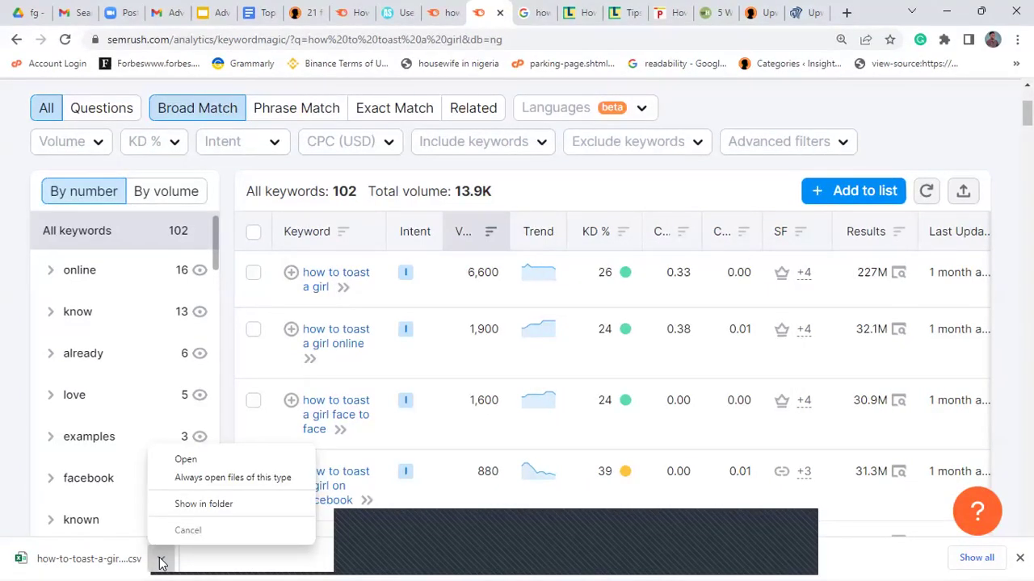
click(432, 369)
scroll(432, 368, up, 3)
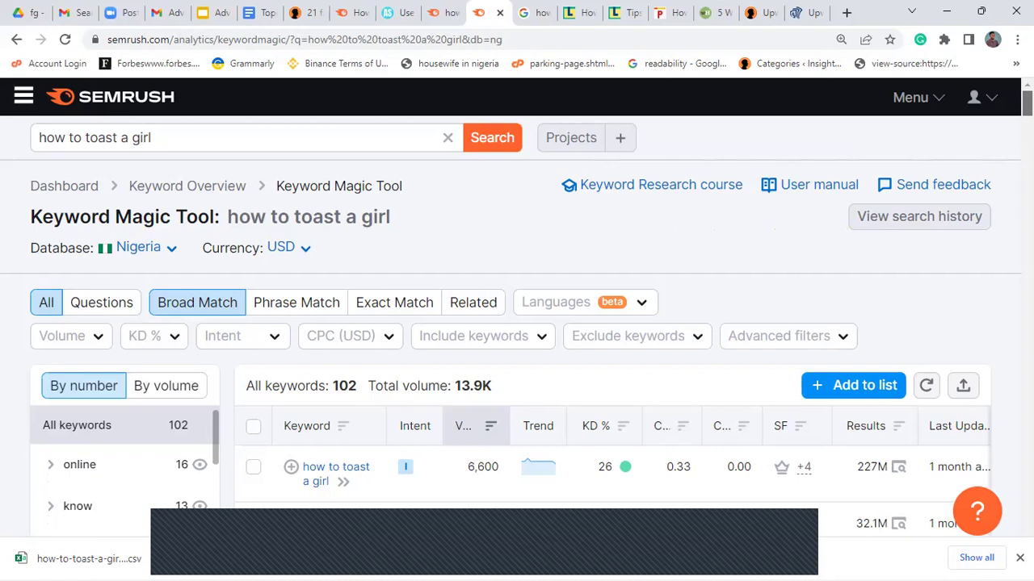
scroll(517, 323, down, 4)
scroll(517, 323, up, 3)
scroll(517, 323, down, 3)
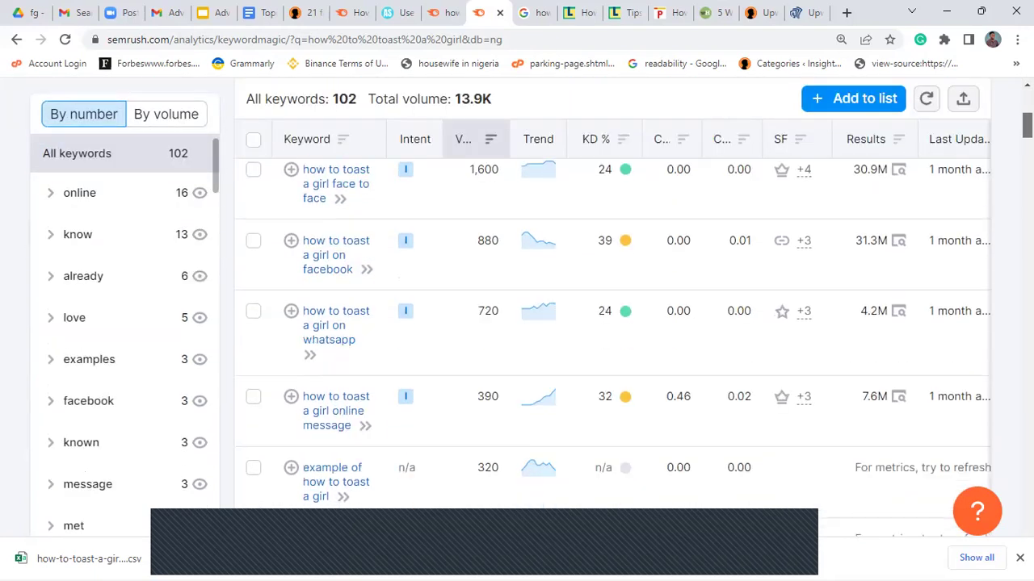
scroll(1002, 137, up, 1)
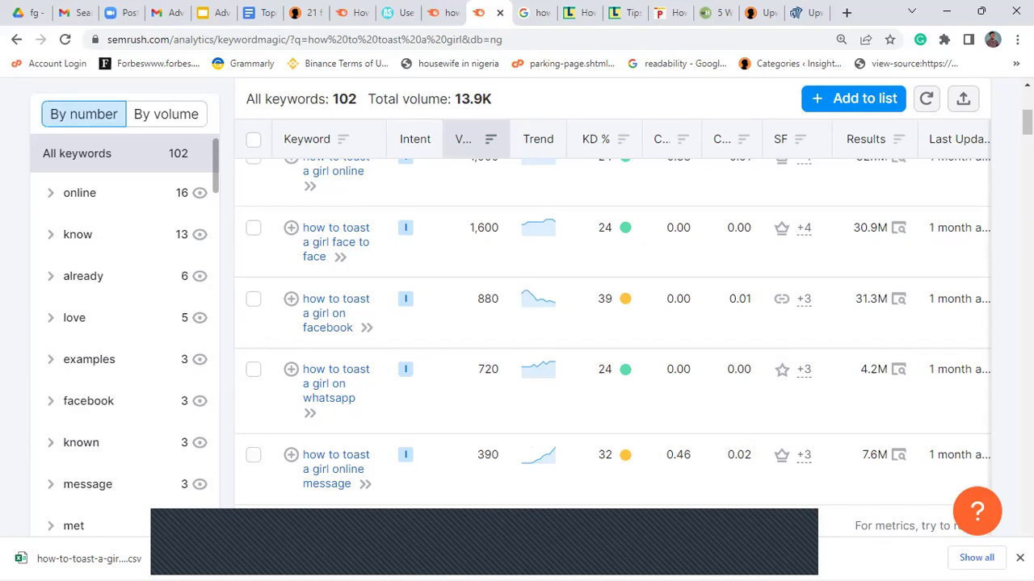
scroll(334, 188, up, 3)
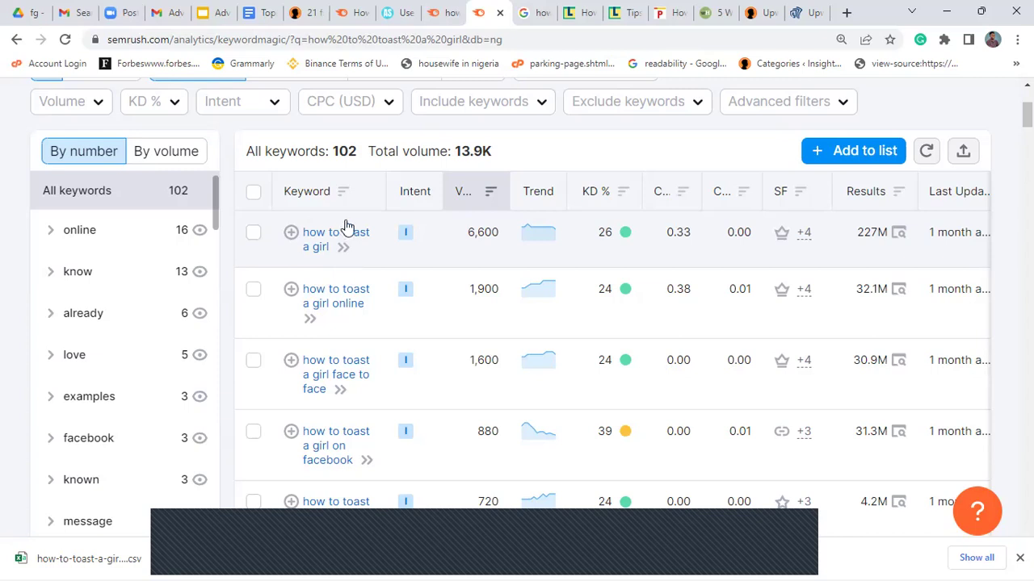
scroll(303, 193, up, 3)
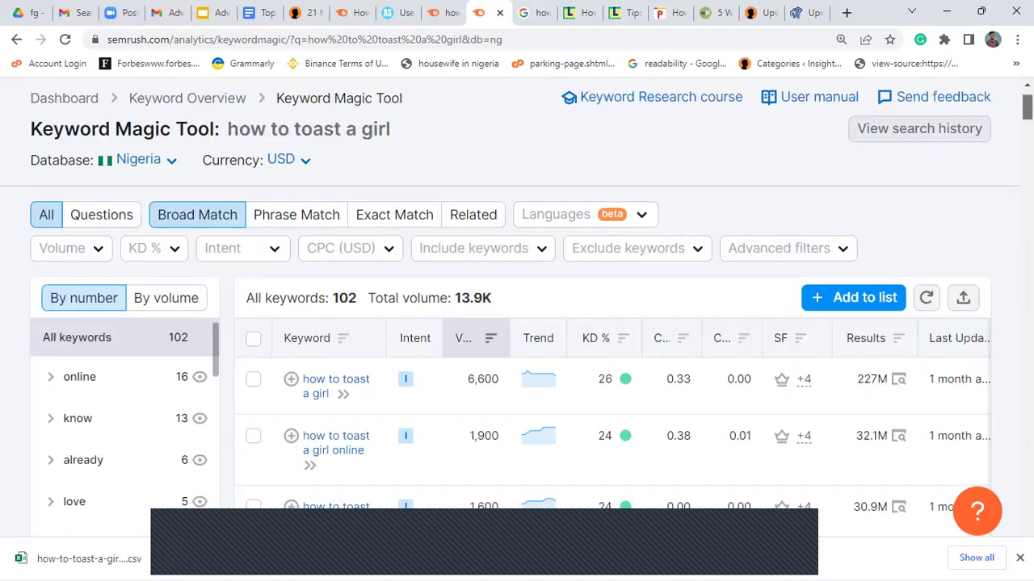
click(213, 138)
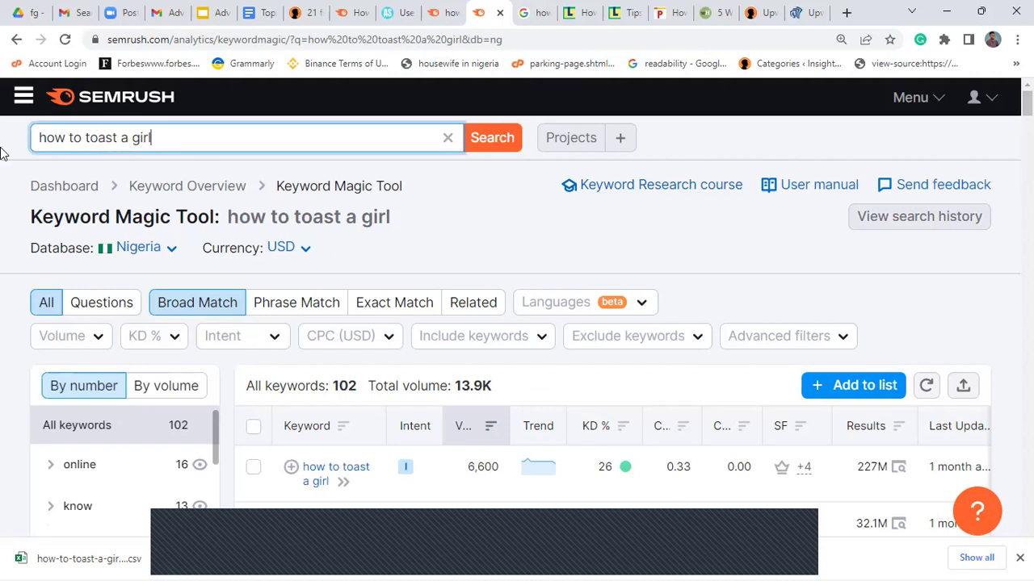
Clear 'how to toast a girl' from the keyword search box and go to Projects
key(ctrl+a)
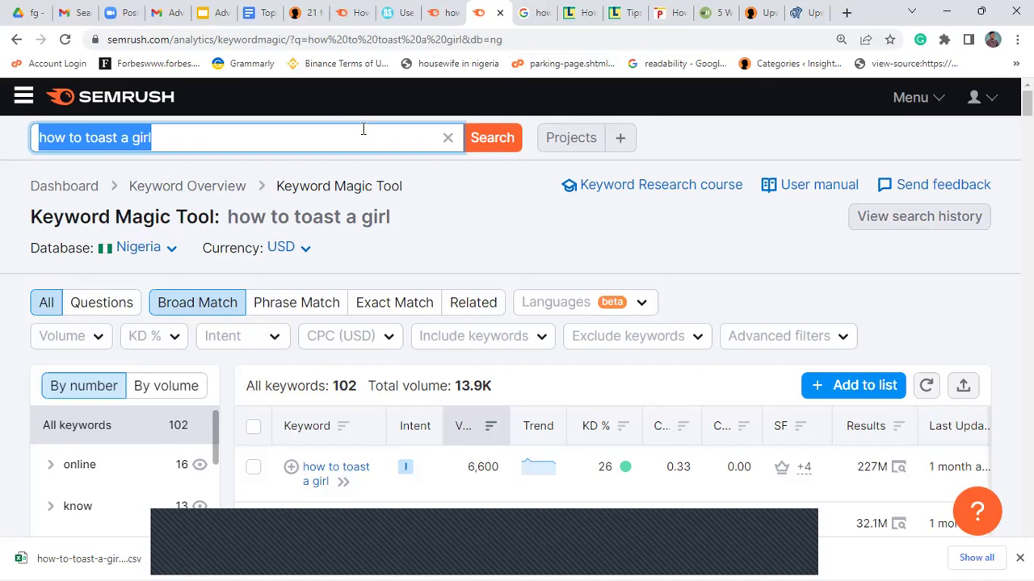
click(448, 137)
click(446, 137)
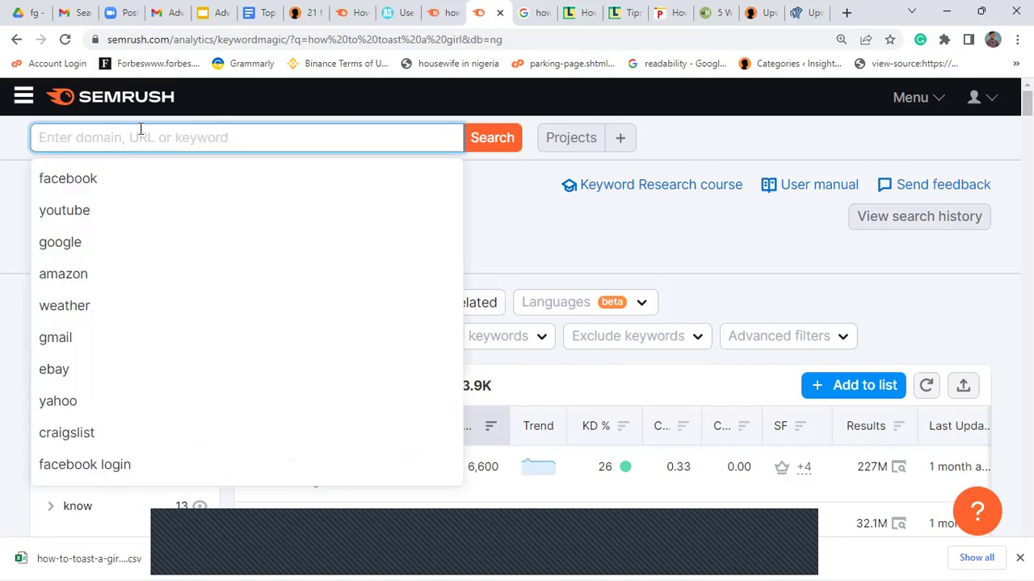
click(134, 105)
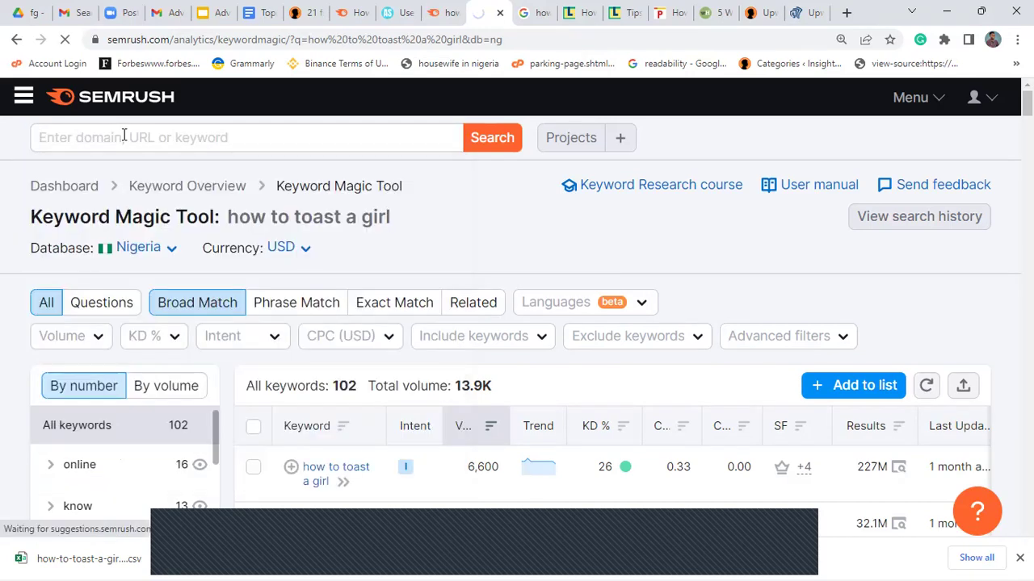
click(124, 136)
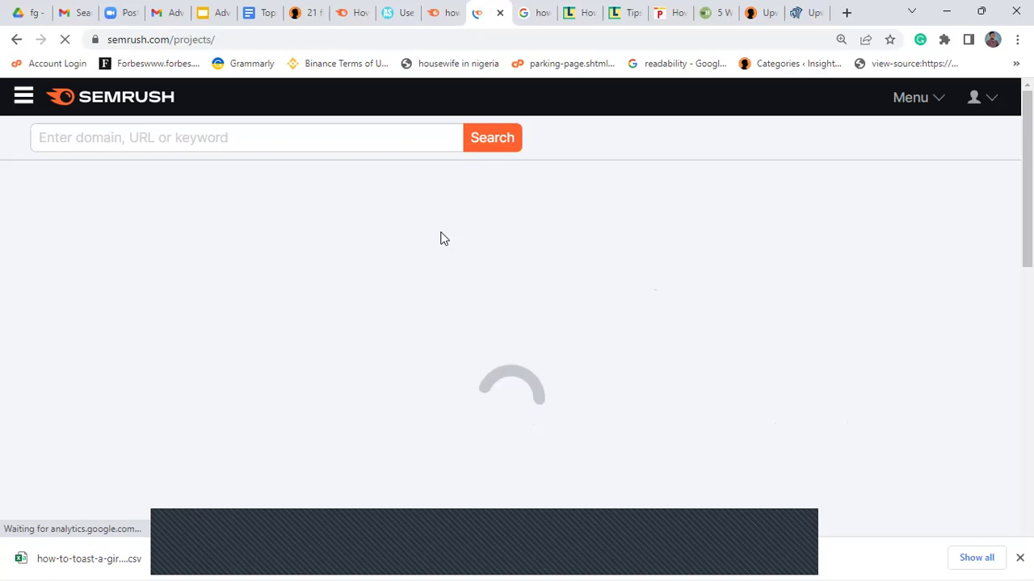